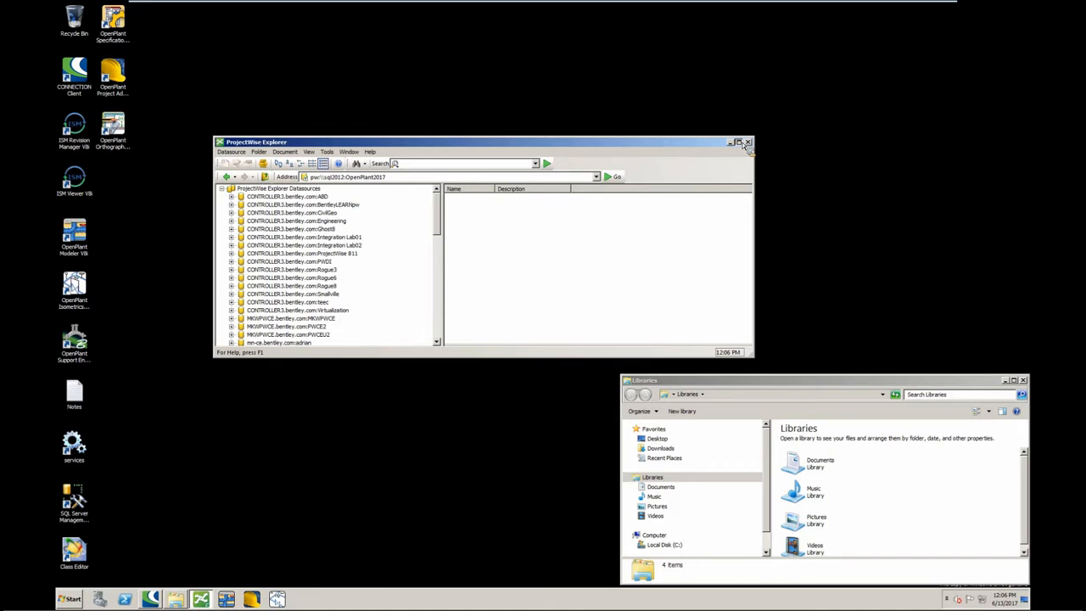
- Open OPM MODEL.DGN from the Models folder under Sample_MetricIso WorkFiles in the Sample_Metric work area
click(740, 142)
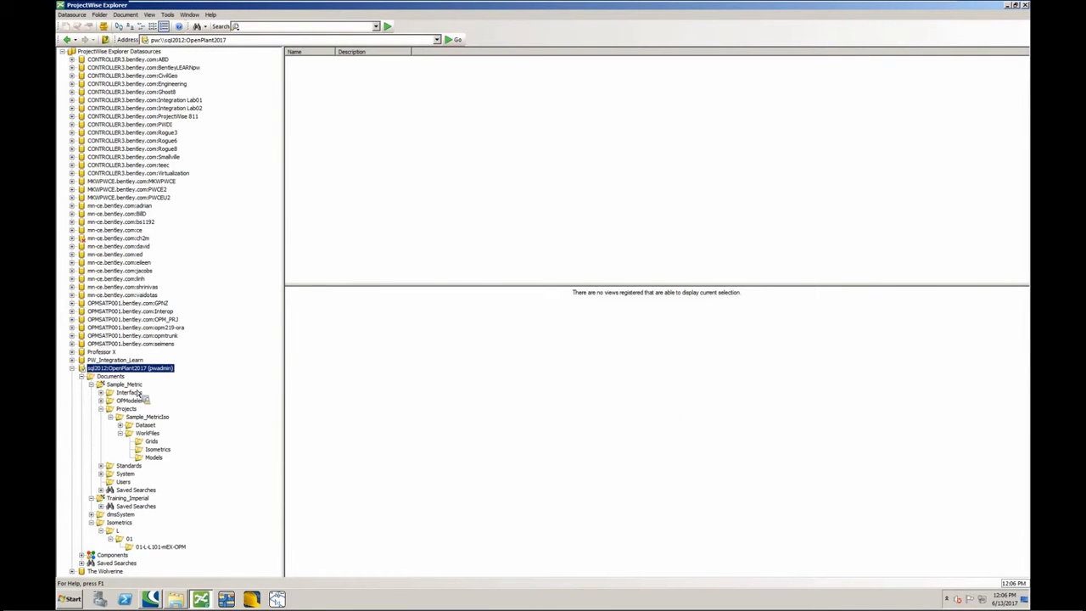
click(124, 384)
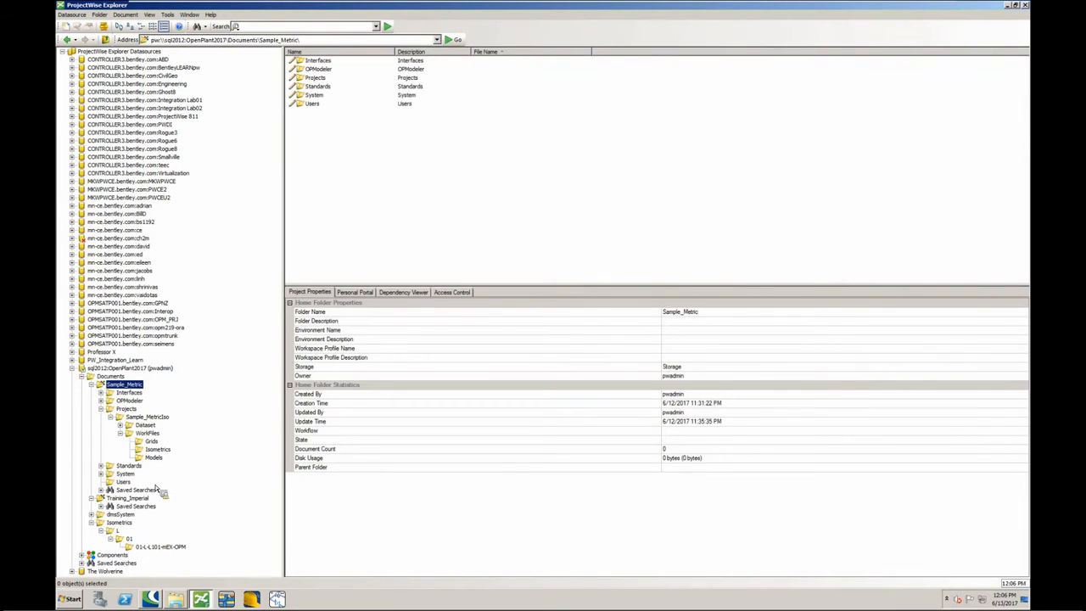
click(153, 457)
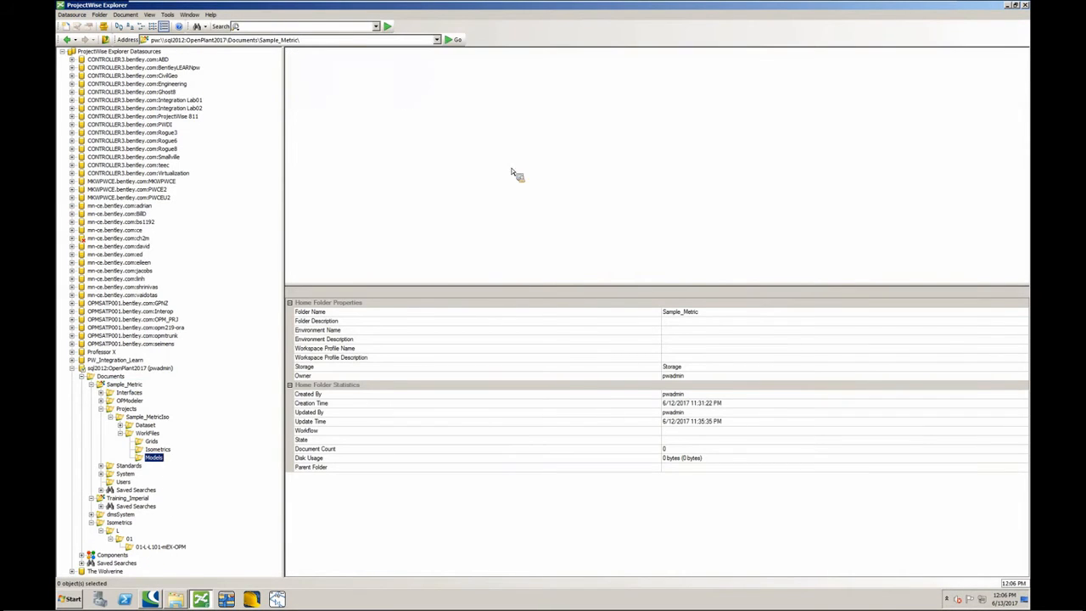
click(341, 71)
right_click(341, 71)
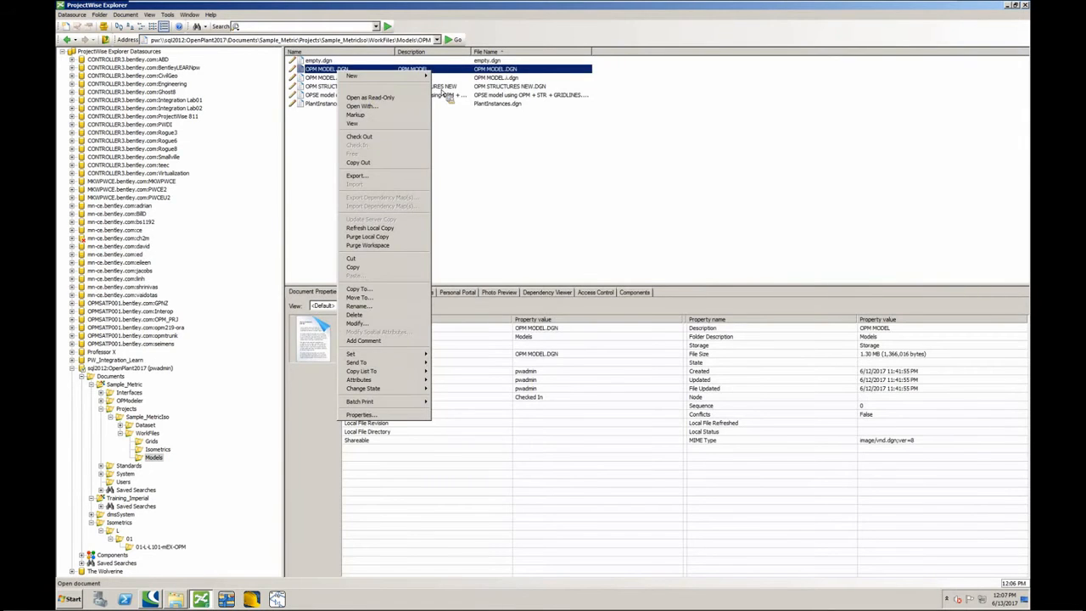
key(Return)
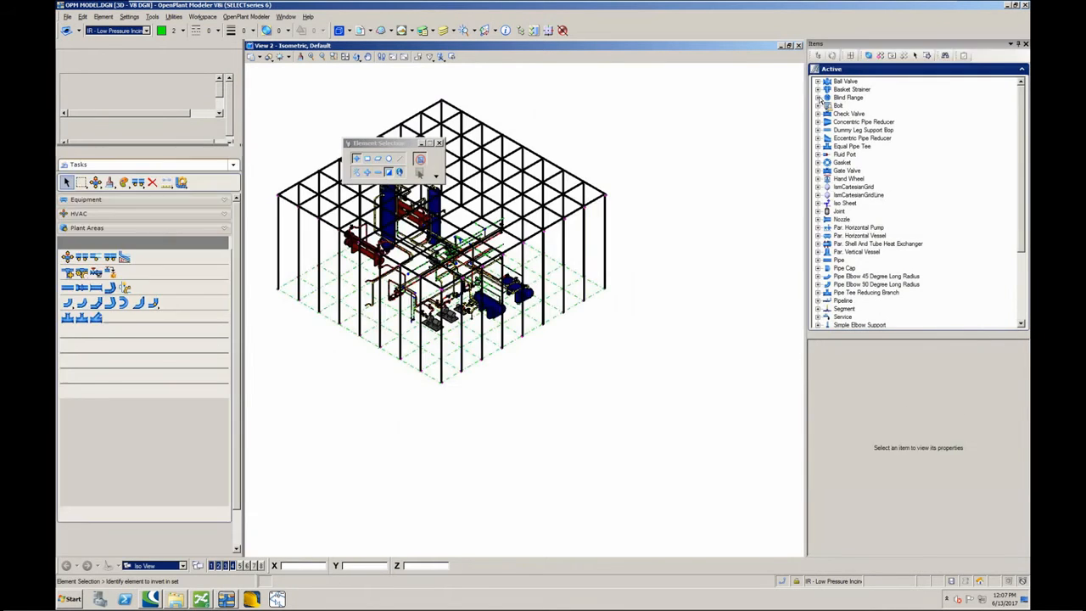
- Auto-hide the Items panel and fit the whole plant model in the isometric view
click(1018, 44)
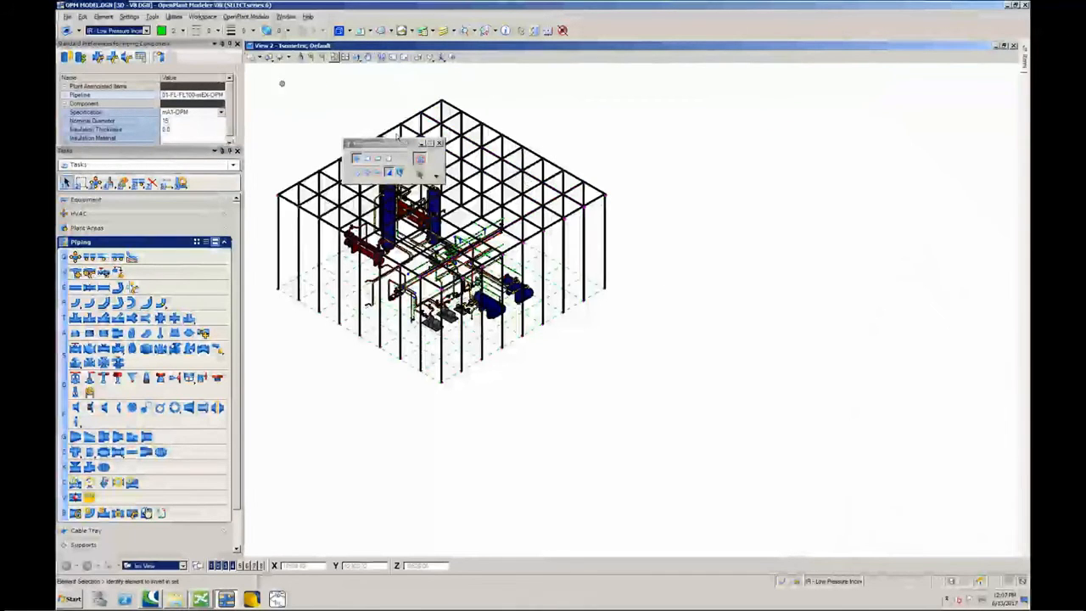
drag(382, 142, 332, 72)
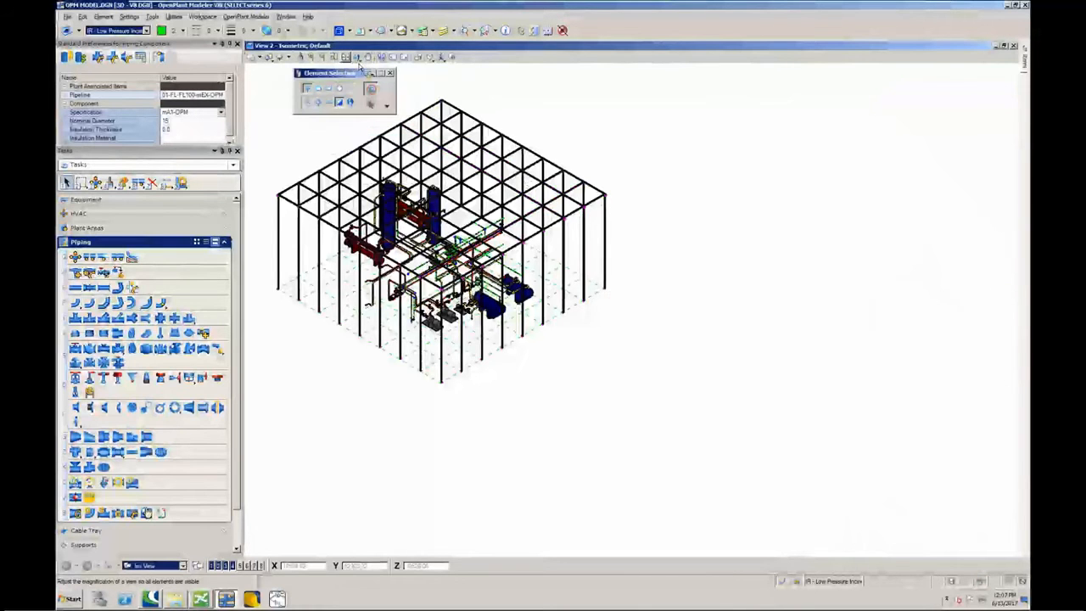
click(357, 57)
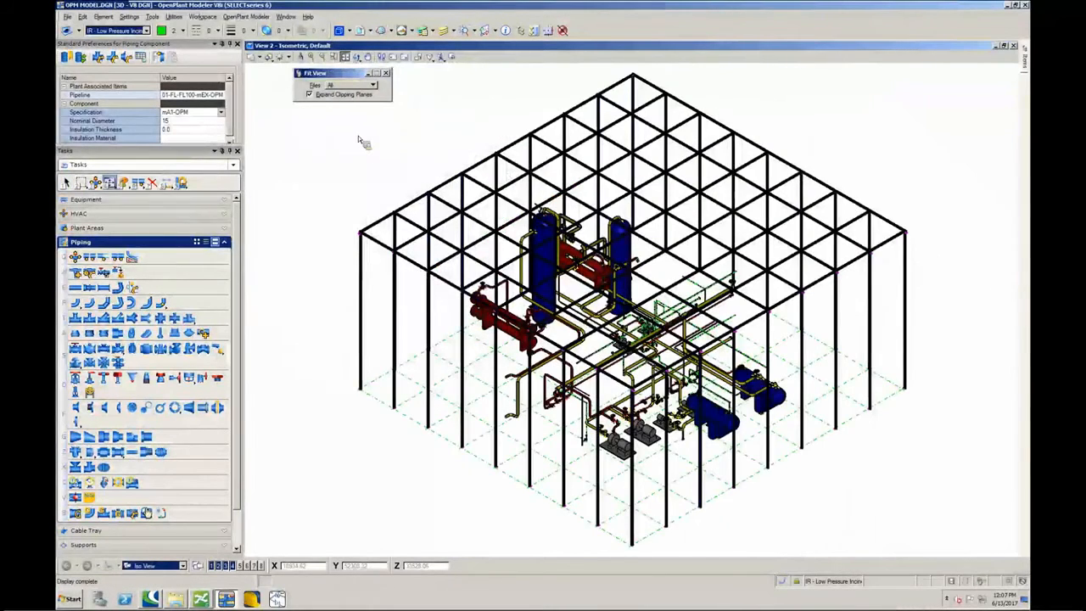
- Detach the OPM STRUCTURES NEW.dgn reference and fit the remaining piping and equipment in the view
click(362, 32)
click(213, 121)
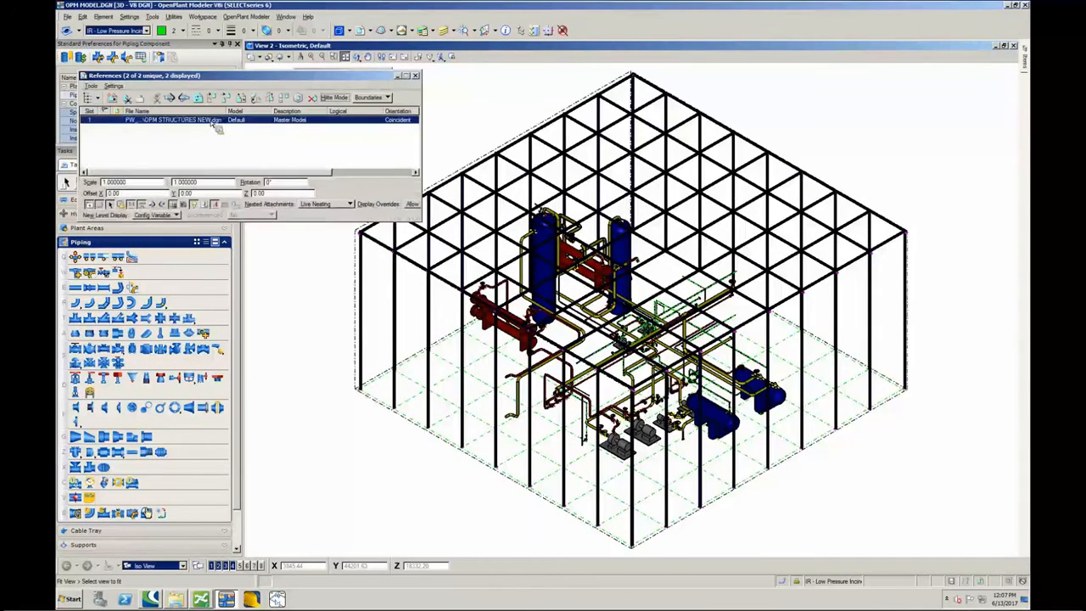
right_click(217, 122)
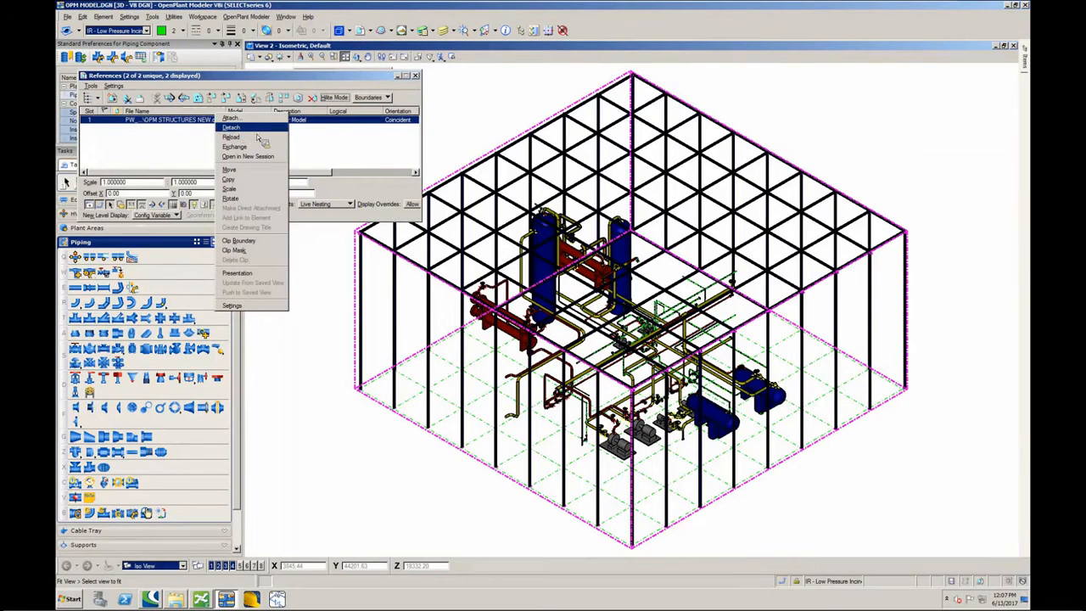
click(256, 131)
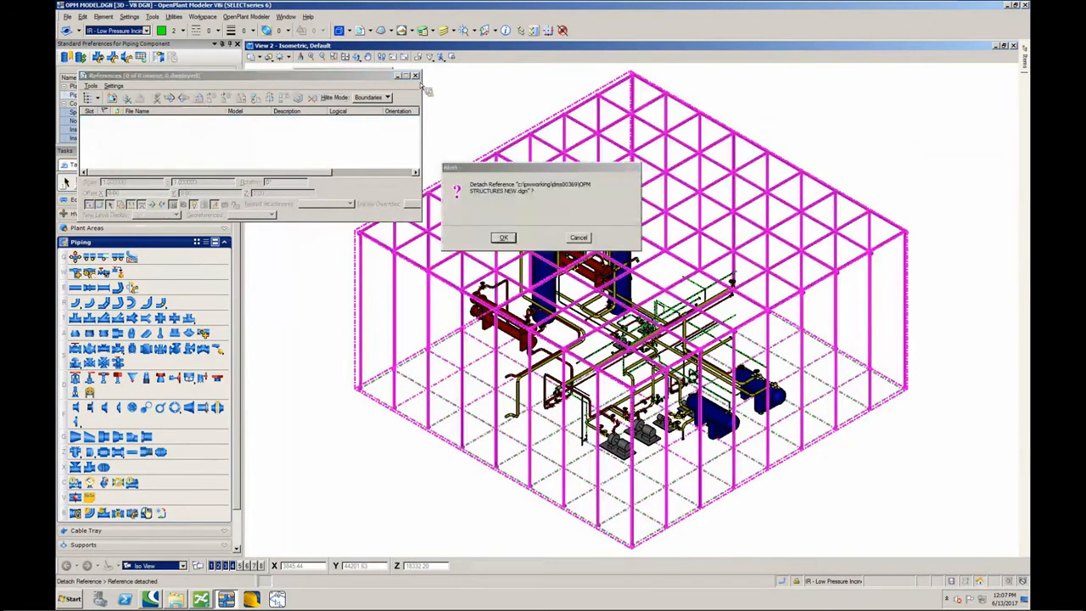
click(415, 76)
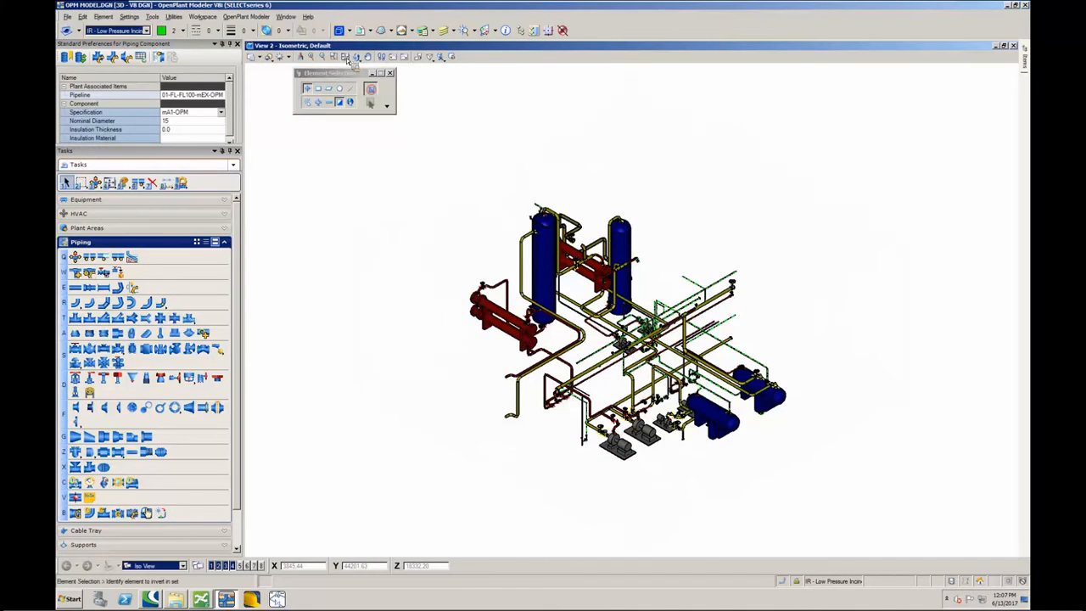
click(344, 56)
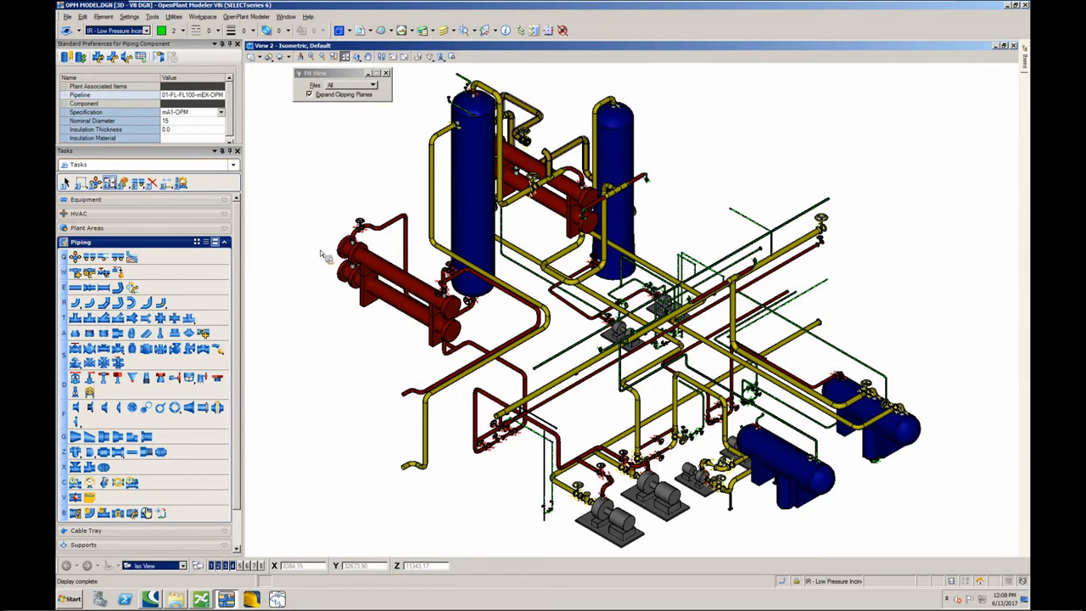
- Open the Isosheet Manager for pipeline 01-L-L101-mEX-OPM and place its window clear of the model
click(89, 272)
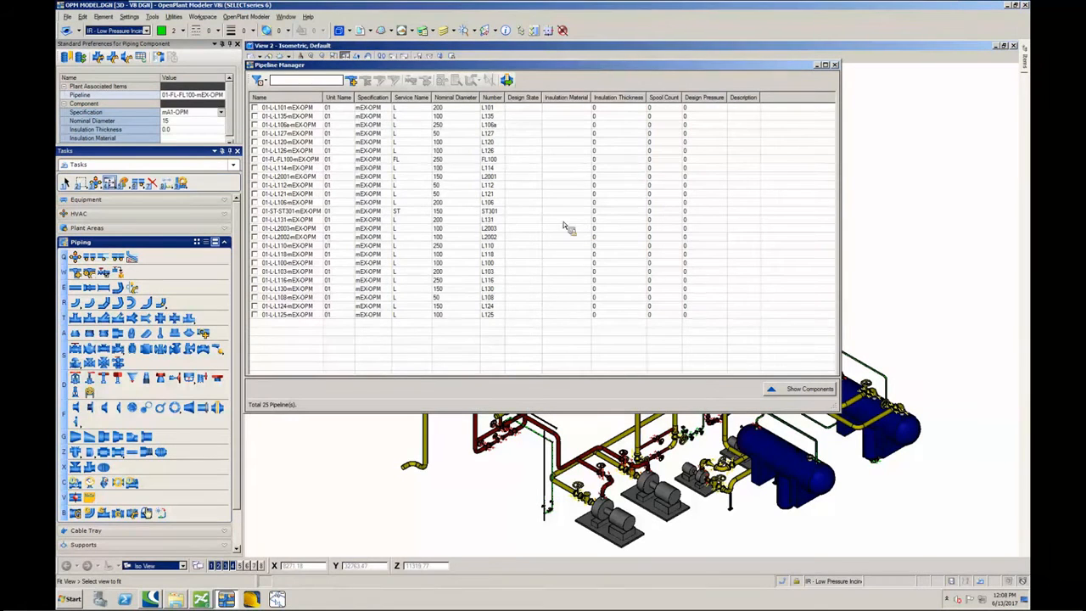
click(255, 108)
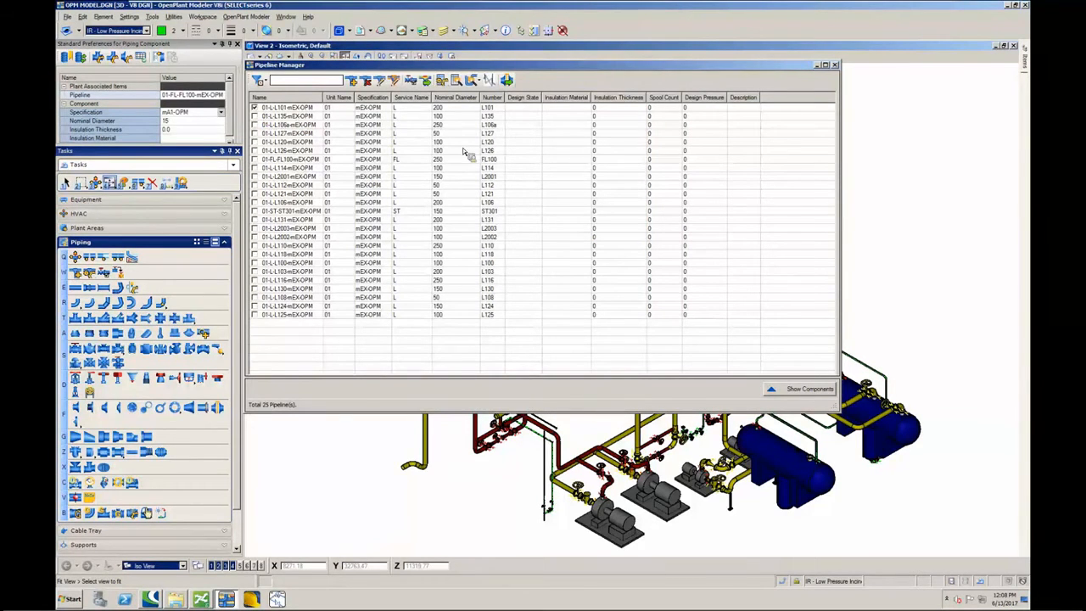
click(444, 81)
drag(846, 52, 476, 63)
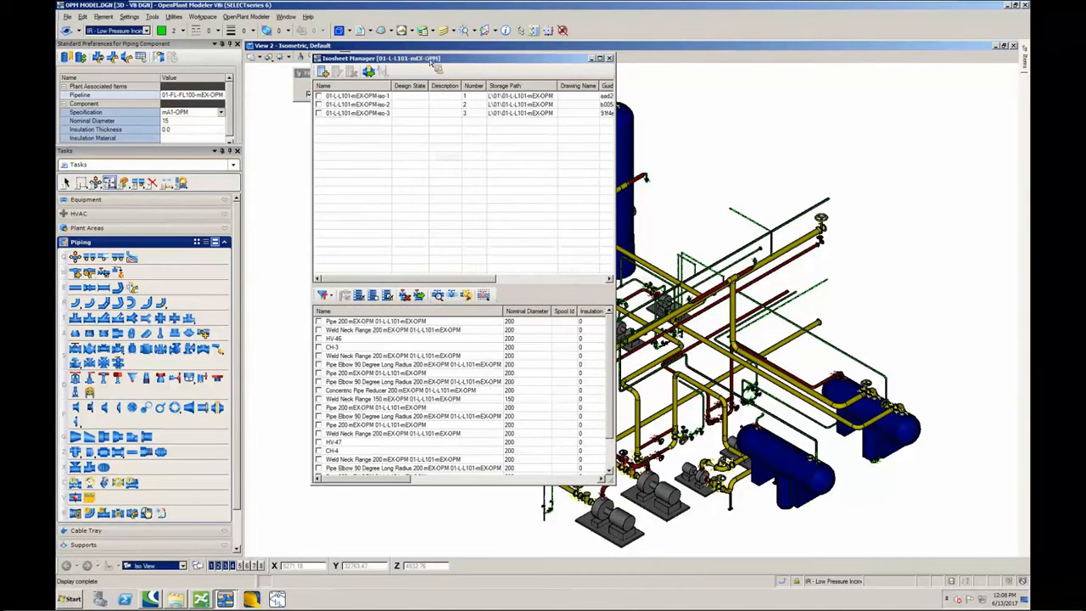
drag(316, 57, 198, 56)
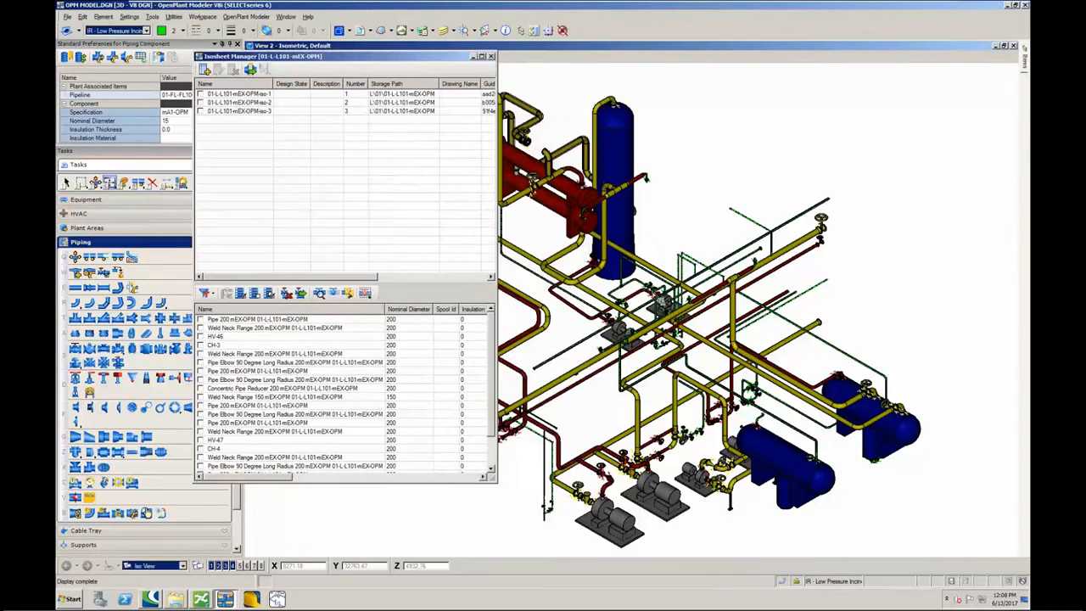
drag(281, 51, 189, 34)
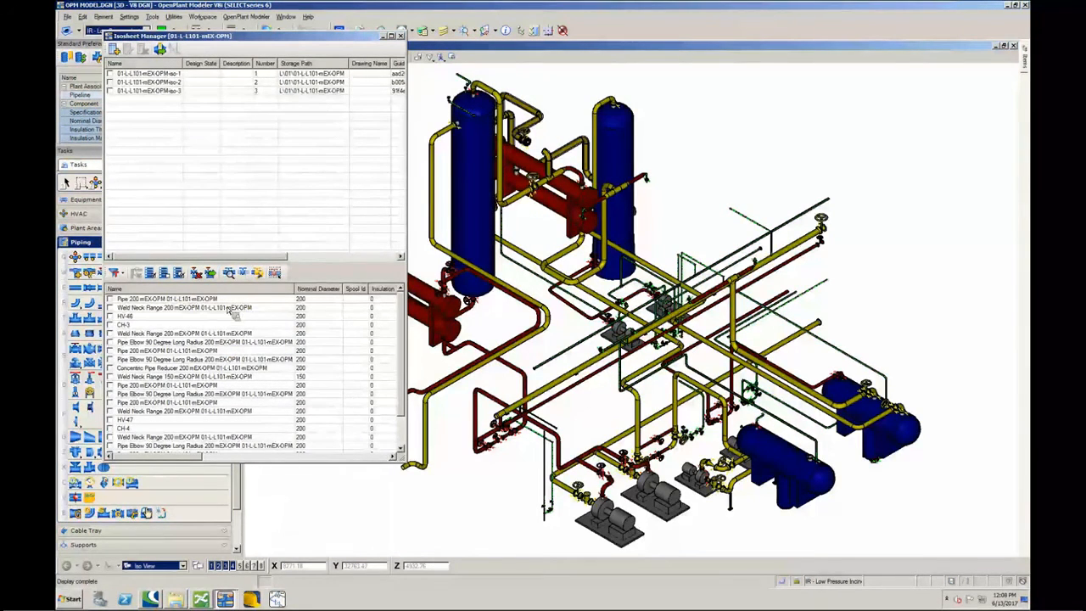
- Sort the pipeline's components by connectivity and turn on highlighting of selected components in the model
click(122, 274)
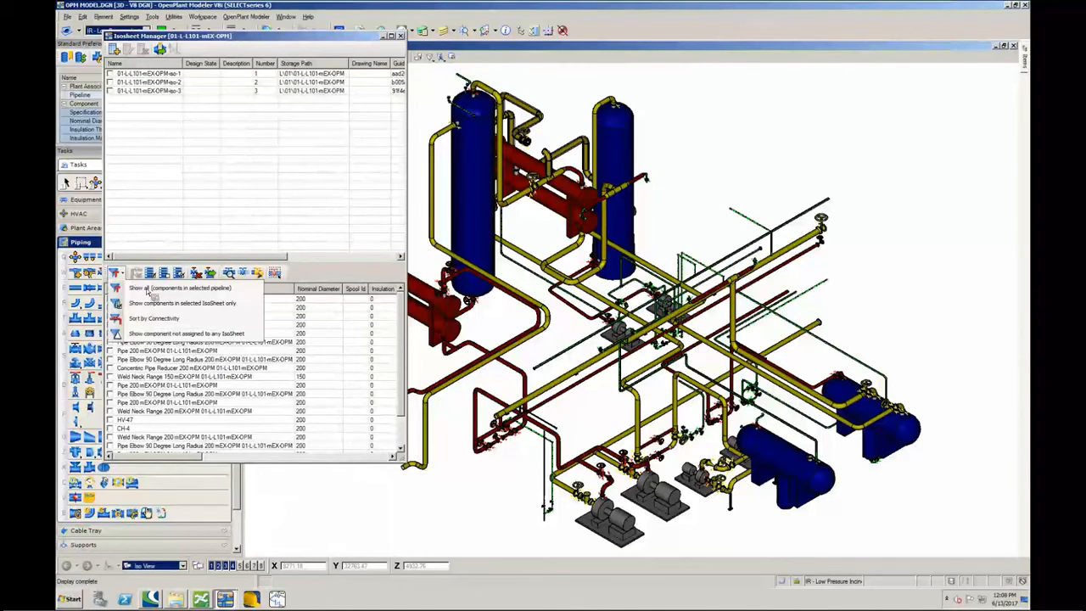
click(192, 319)
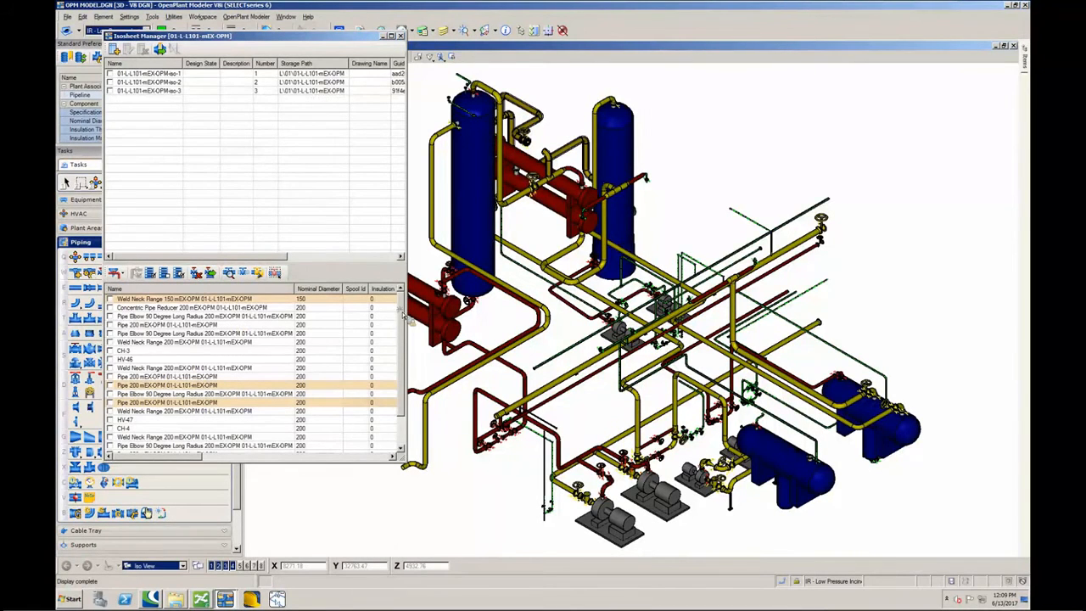
scroll(402, 343, down, 1)
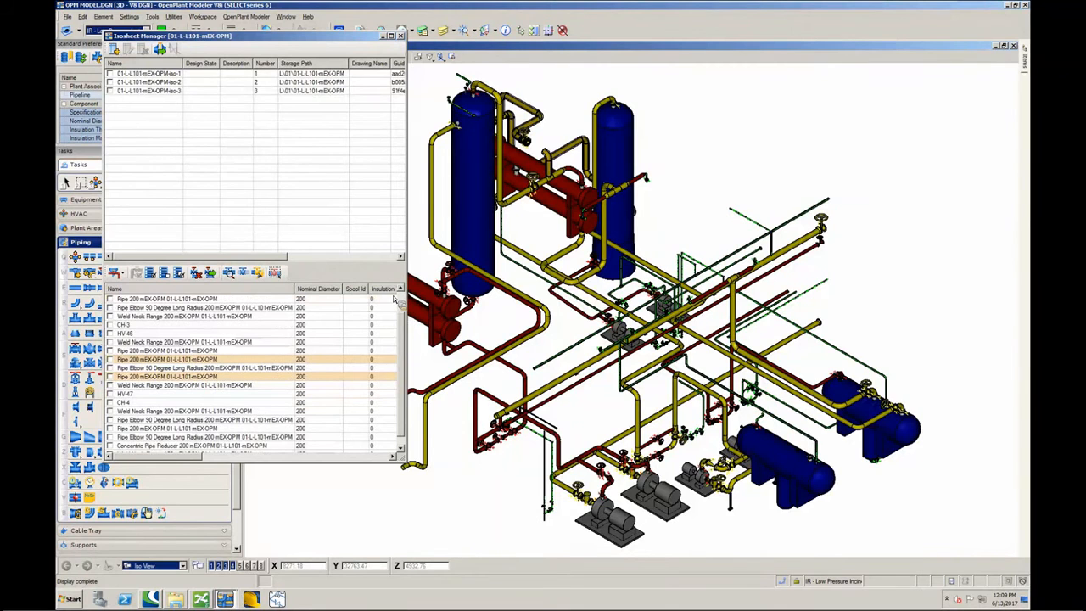
scroll(400, 306, up, 1)
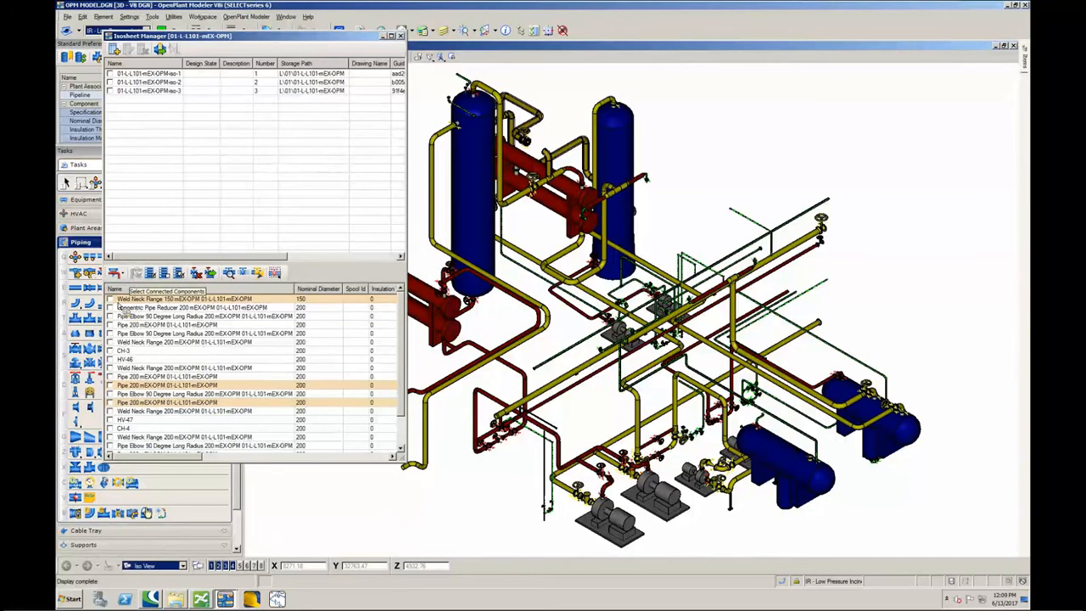
click(257, 275)
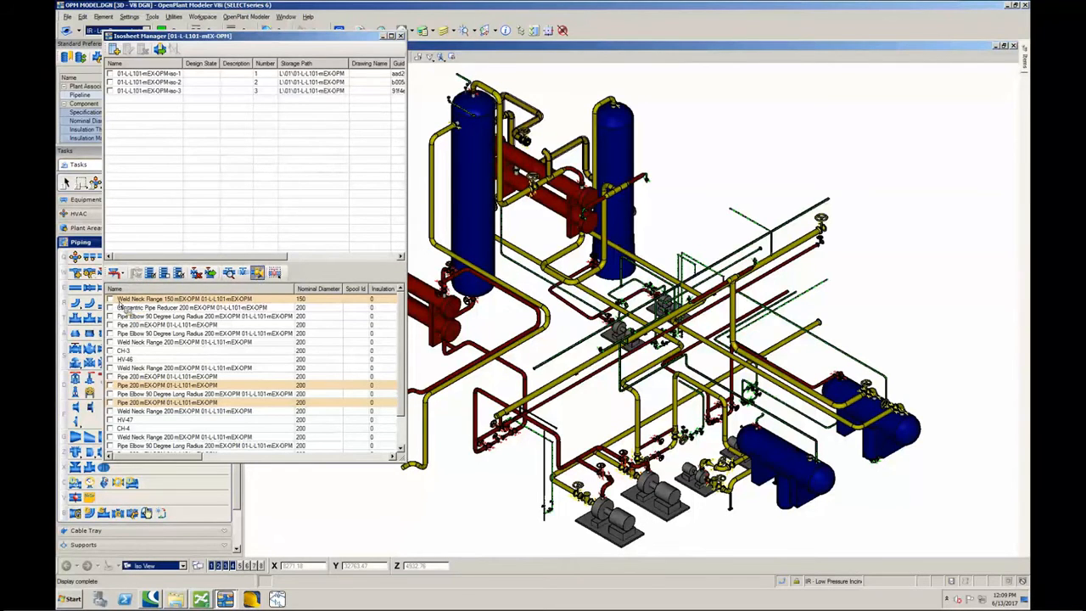
- Check individual flange, reducer, elbow and pipe components of the pipeline to locate them in the model
click(111, 299)
click(110, 308)
click(109, 316)
click(110, 325)
click(110, 341)
click(110, 333)
click(112, 317)
click(111, 325)
click(111, 333)
- Generate isometrics for isosheets 01-L-L101-mEX-OPM-iso-1, iso-2 and iso-3
click(112, 91)
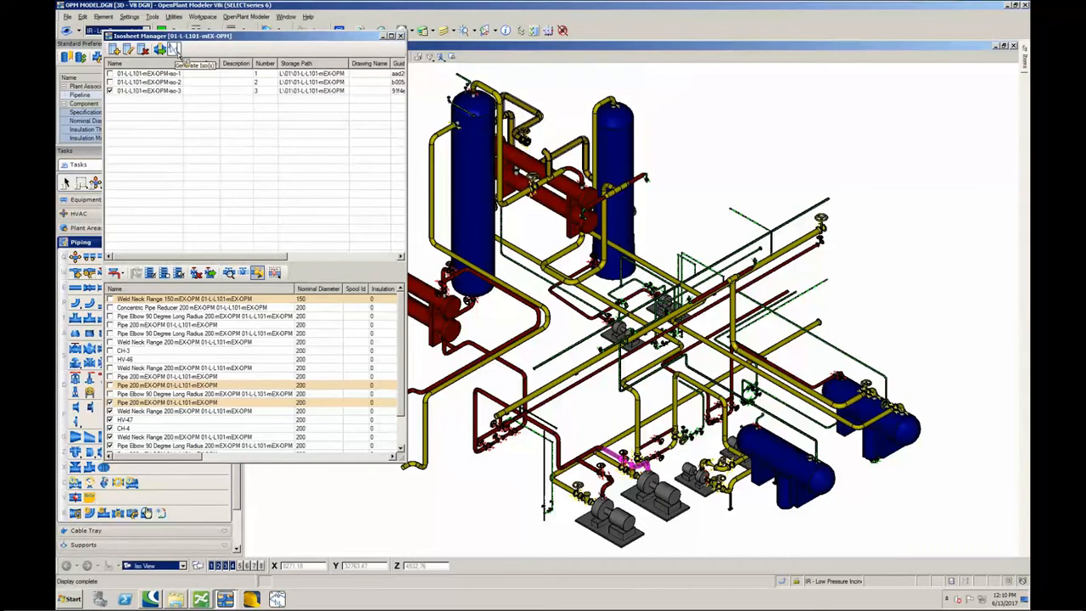
click(109, 91)
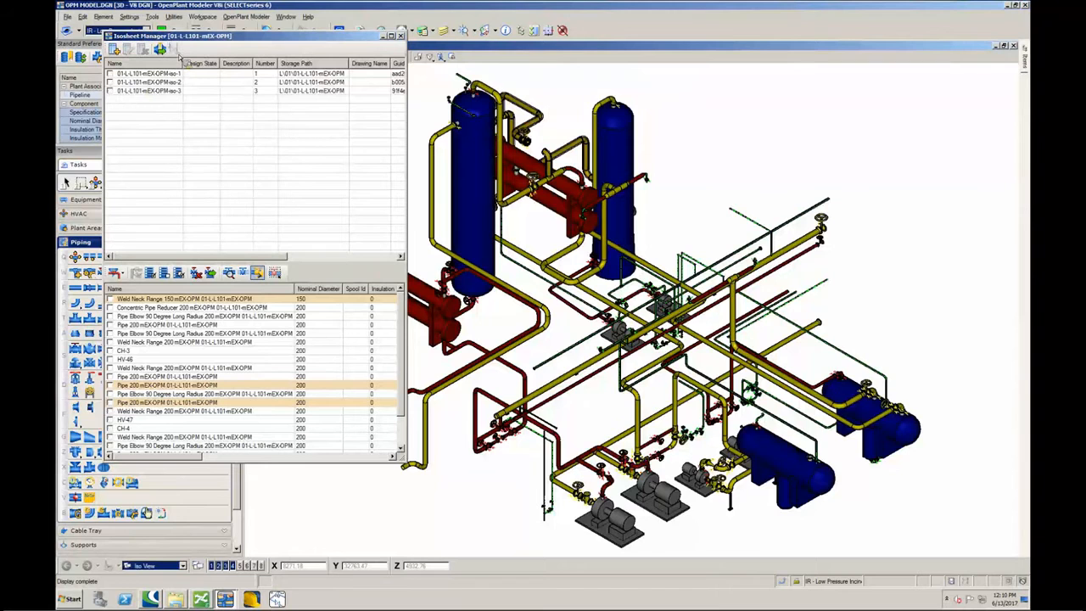
click(110, 91)
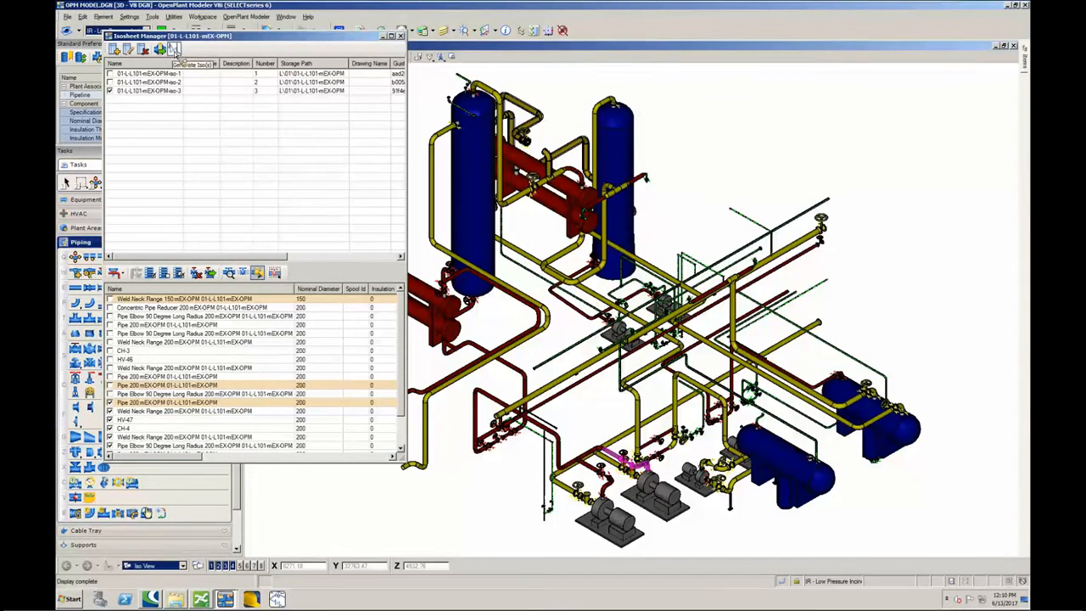
click(110, 82)
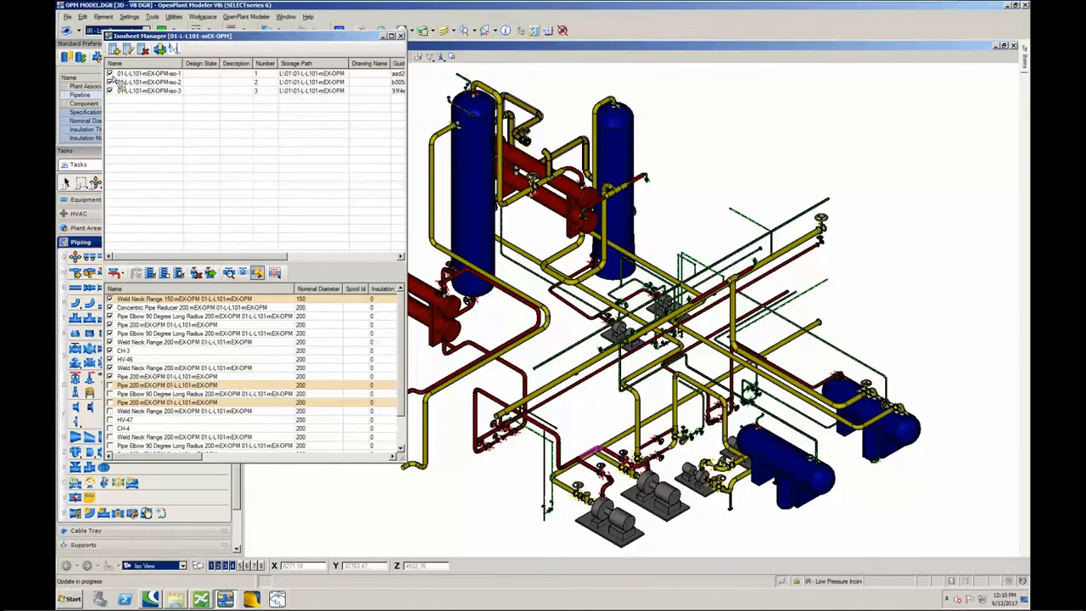
click(175, 49)
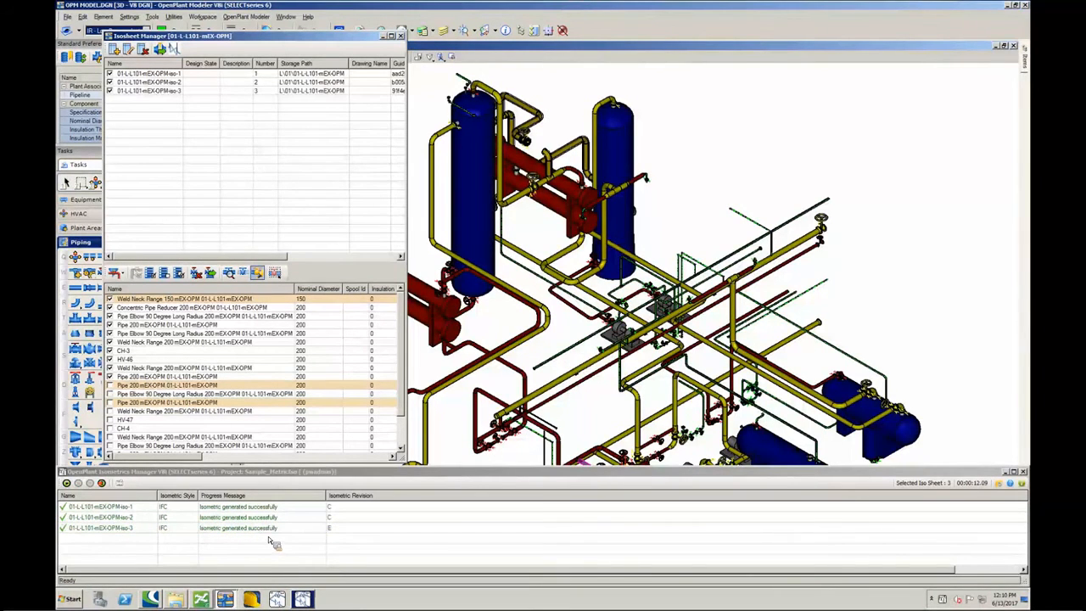
- Show the generated isometric 01-L-L101-mEX-OPM-iso-2 to review its drawing and close it
click(212, 517)
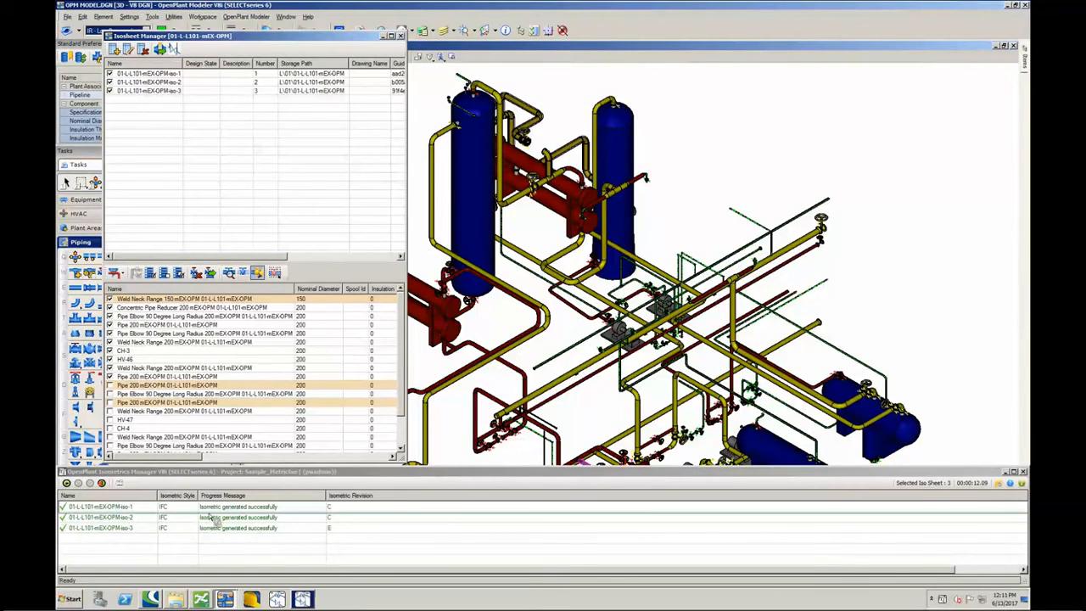
right_click(224, 520)
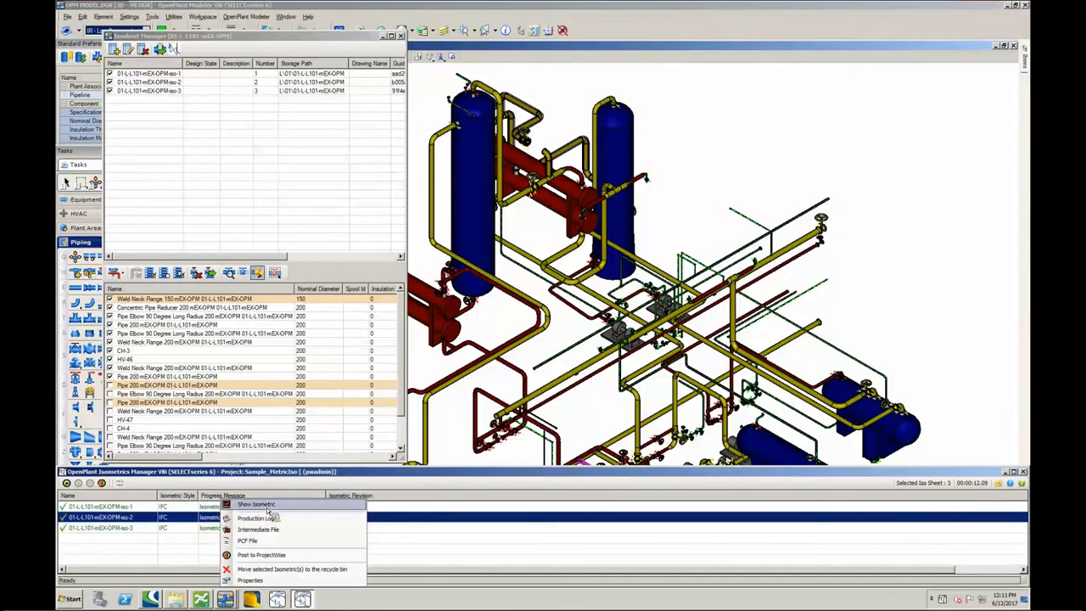
click(265, 506)
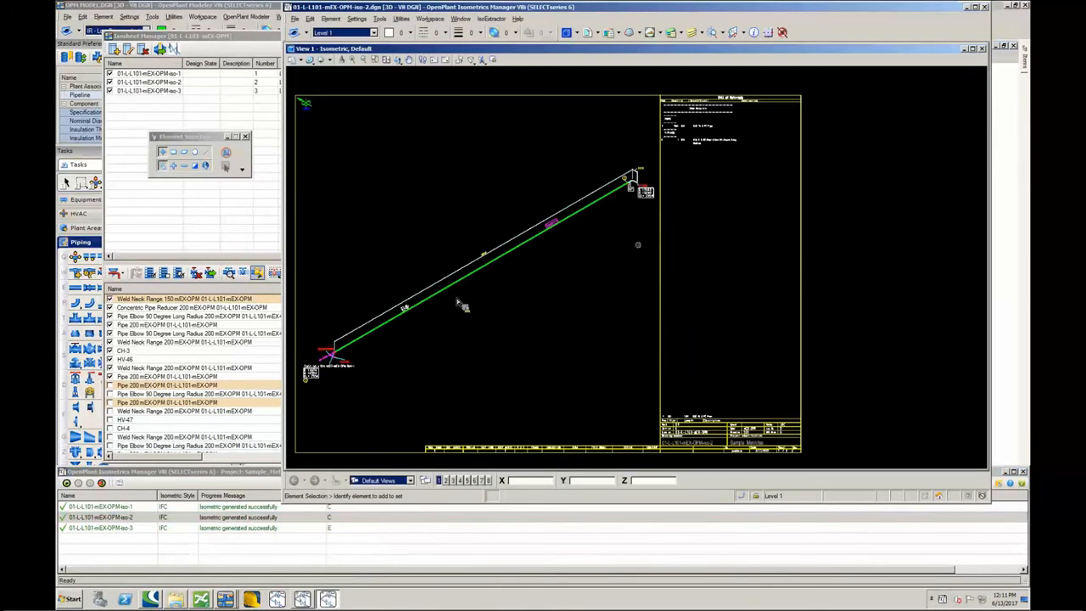
click(986, 7)
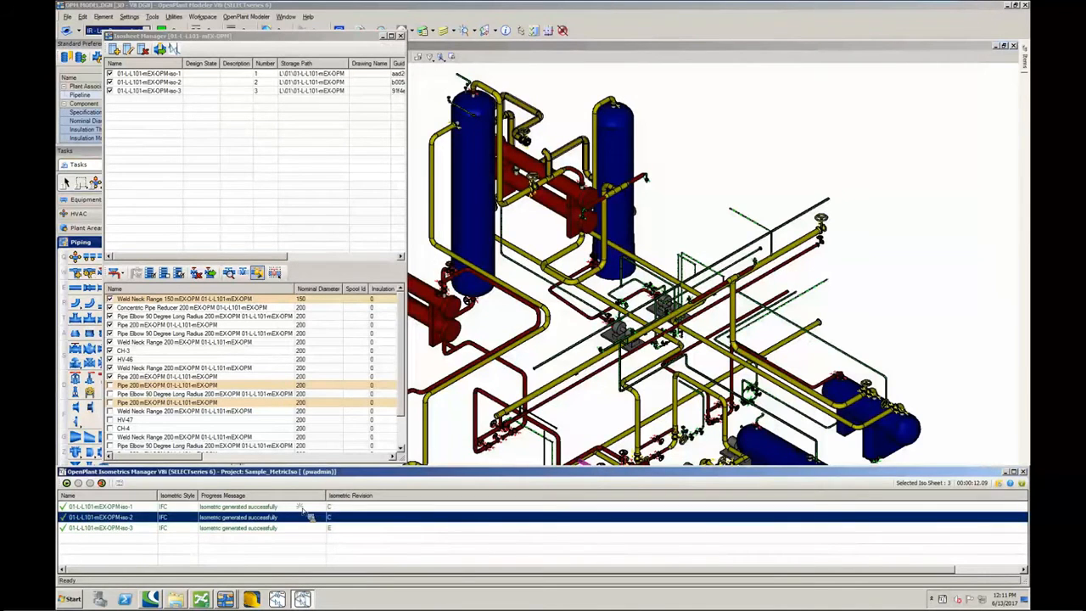
- Open the generated isometric 01-L-L101-mEX-OPM-iso-1, examine its pipe route and bill of materials, and close it
click(301, 506)
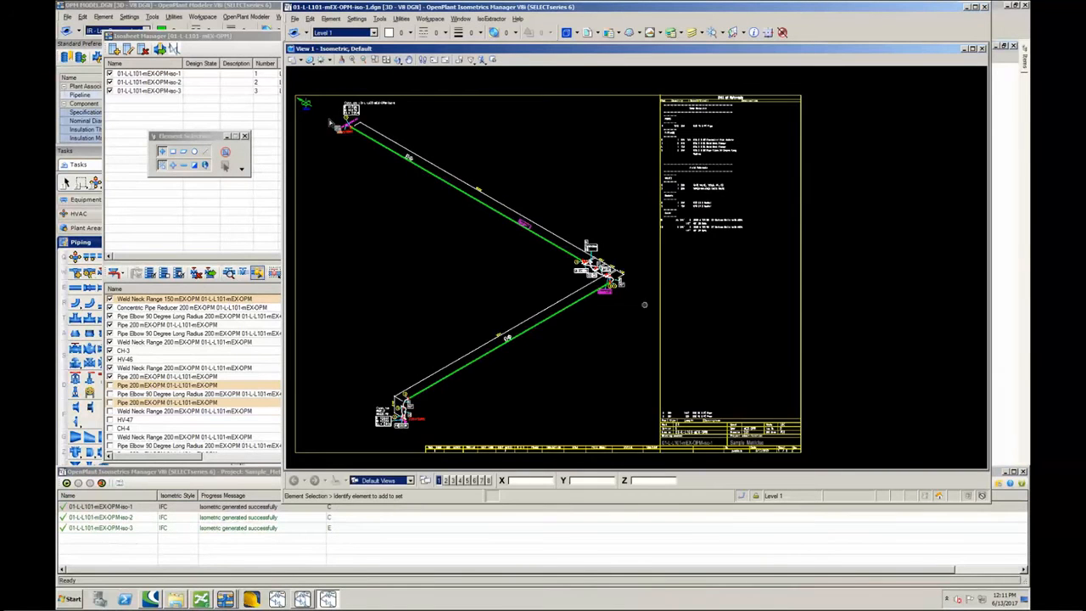
scroll(369, 129, up, 5)
scroll(408, 197, down, 5)
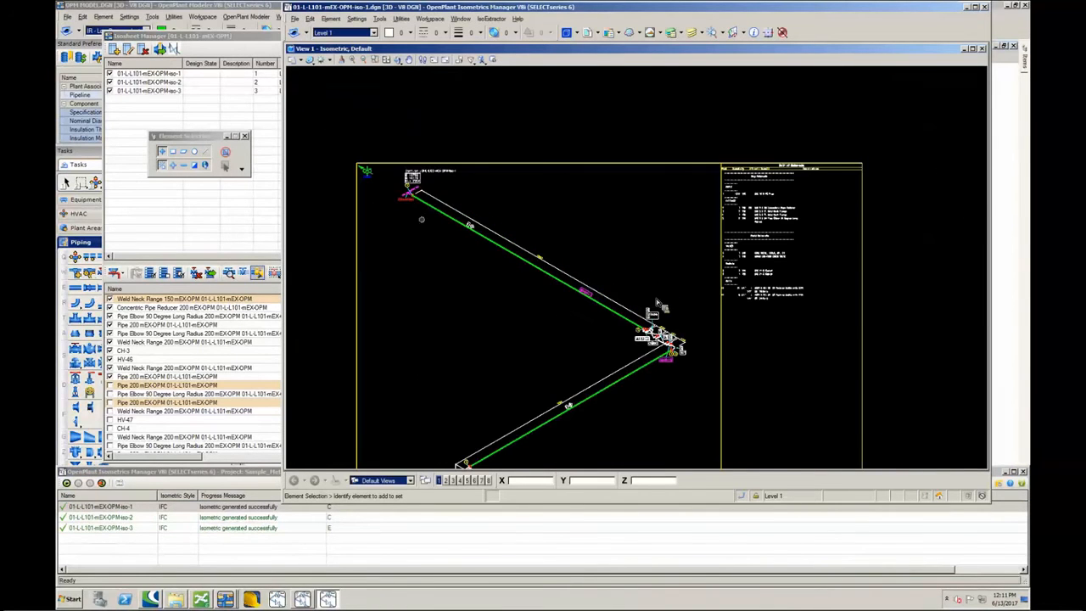
click(984, 7)
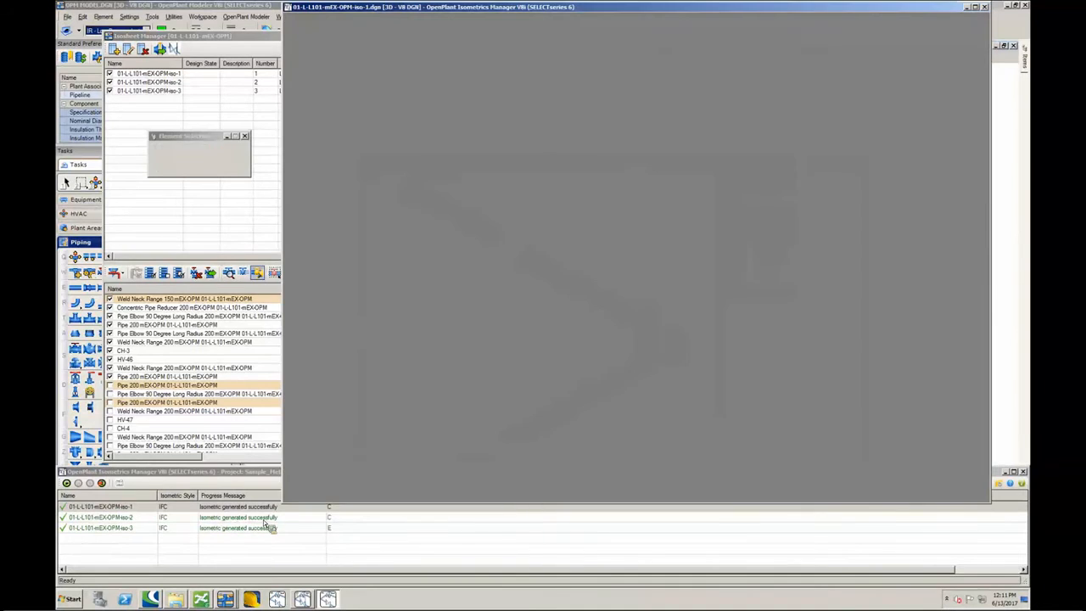
- Show the generated isometric 01-L-L101-mEX-OPM-iso-3 and examine its pipe route near the pump nozzle connection
right_click(263, 527)
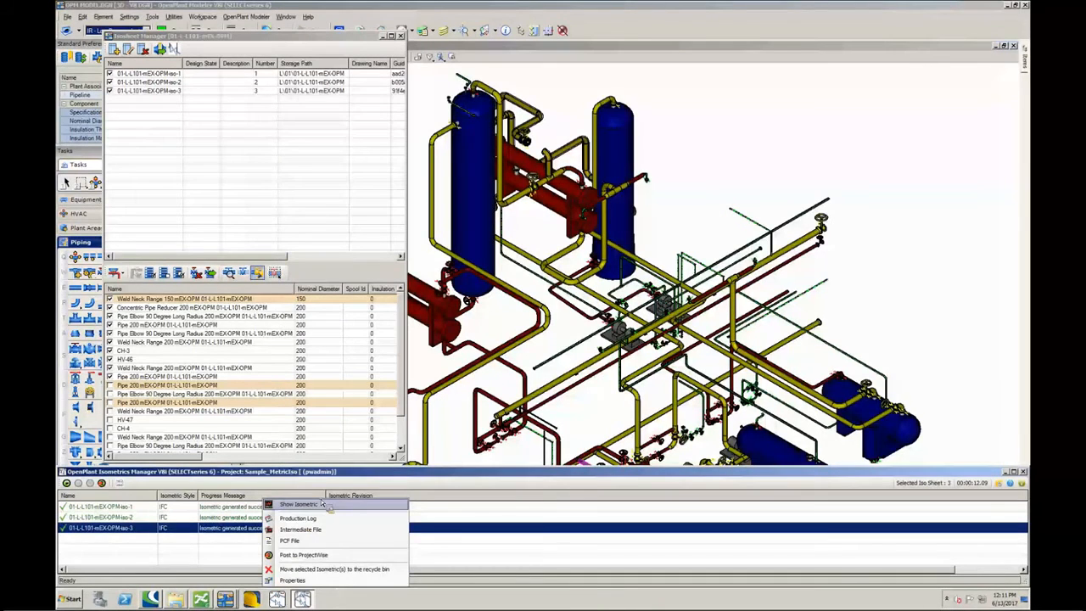
click(321, 505)
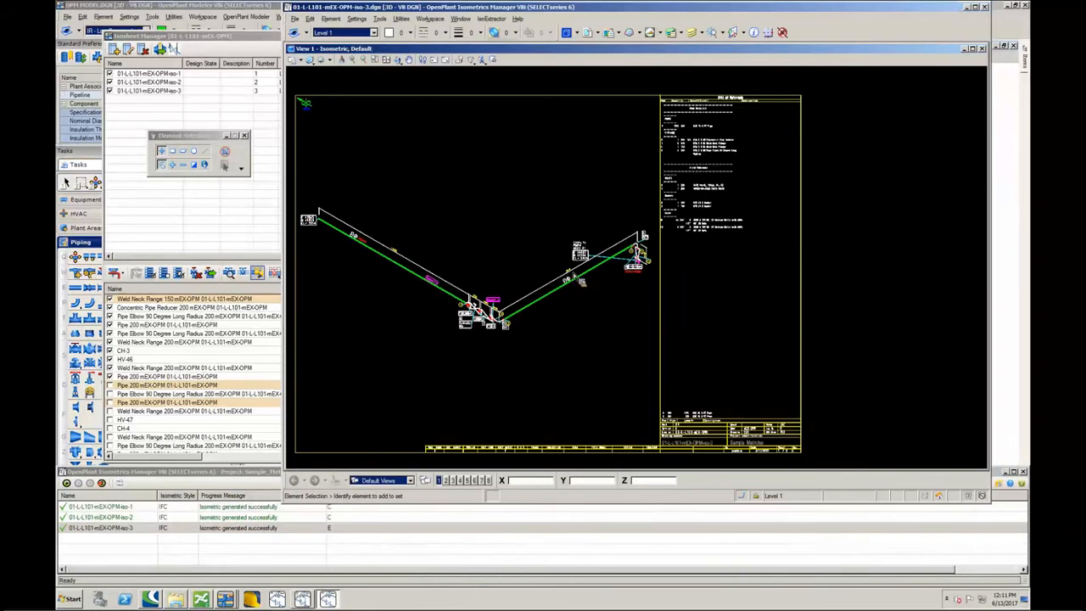
scroll(630, 255, up, 2)
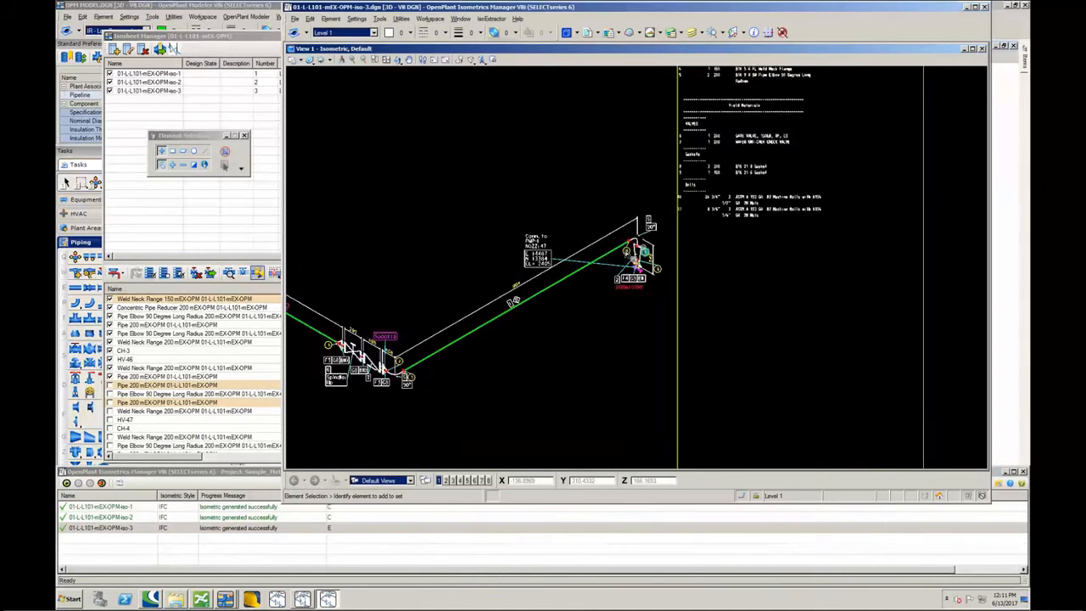
scroll(626, 255, down, 1)
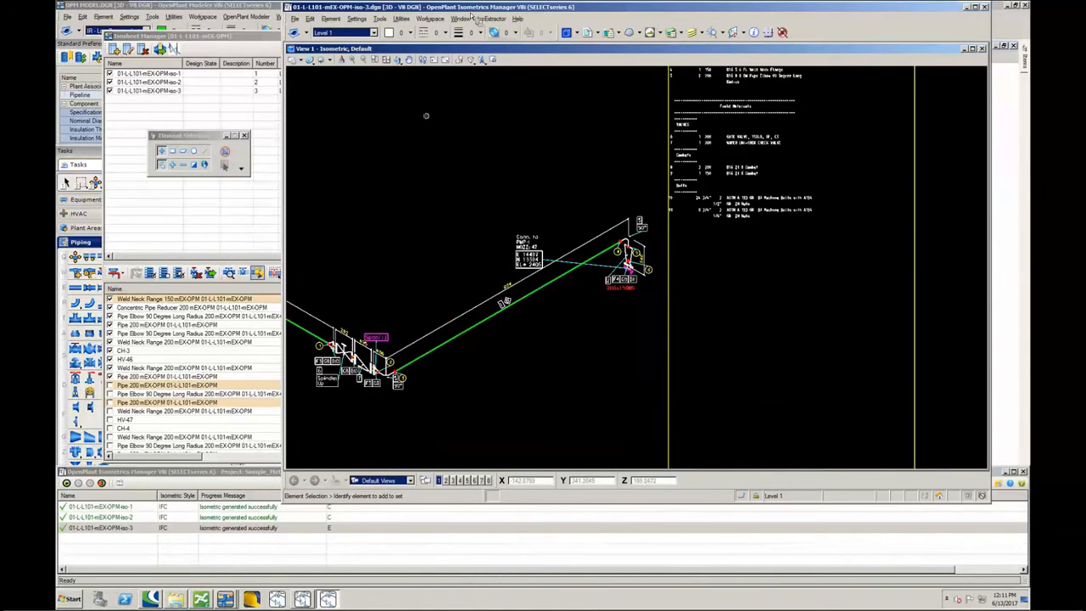
- Move the PMP-1 nozzle 47 connection label below the pipe run with the Modify Label Tool, and close the isometric
click(491, 18)
click(504, 68)
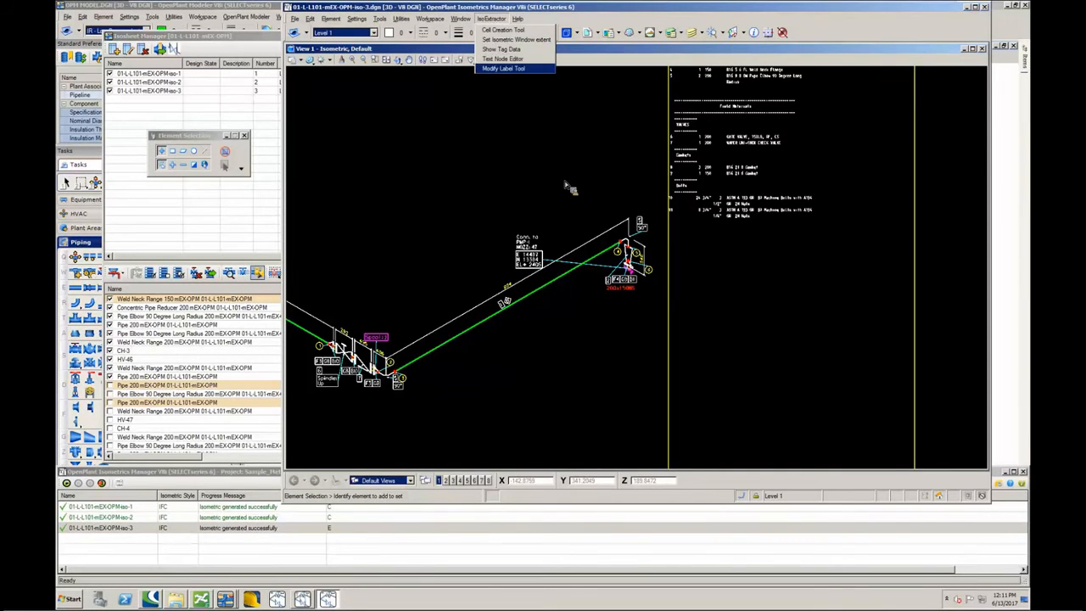
click(520, 262)
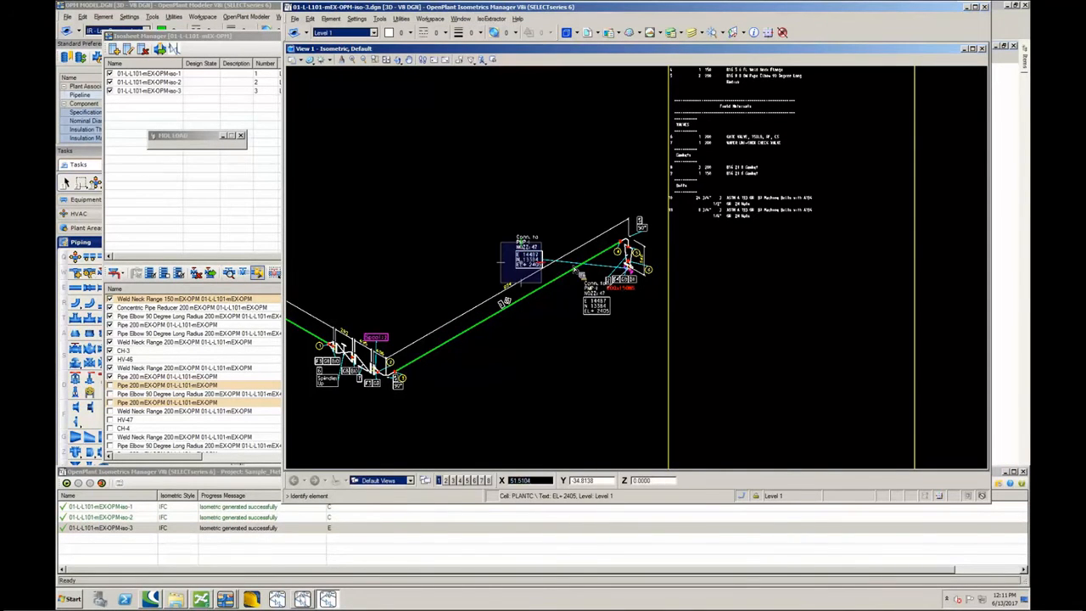
scroll(595, 299, up, 4)
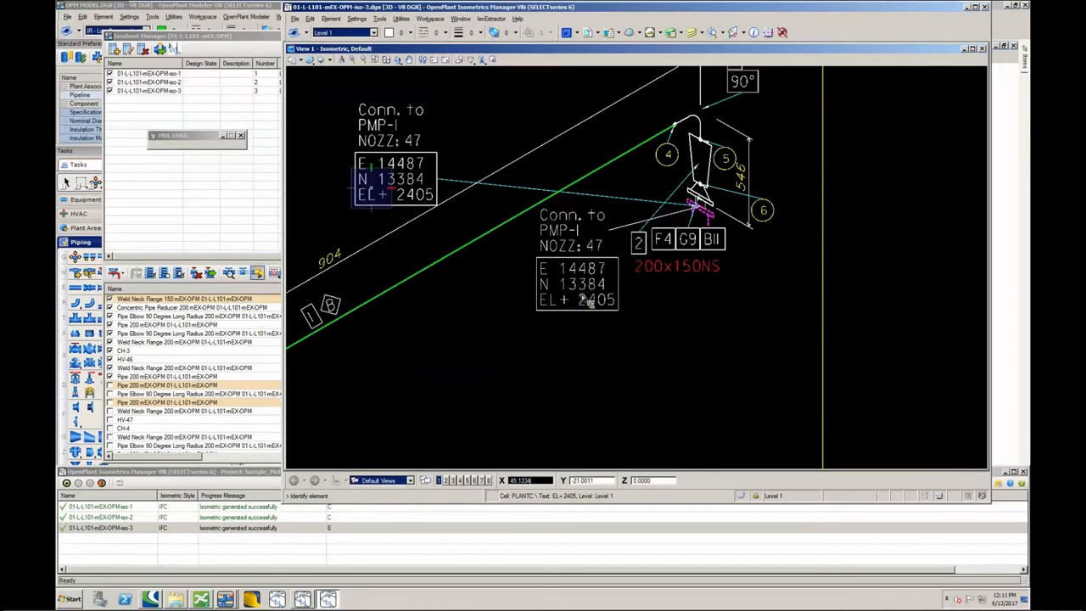
click(583, 294)
scroll(601, 379, down, 3)
middle_drag(518, 393, 571, 290)
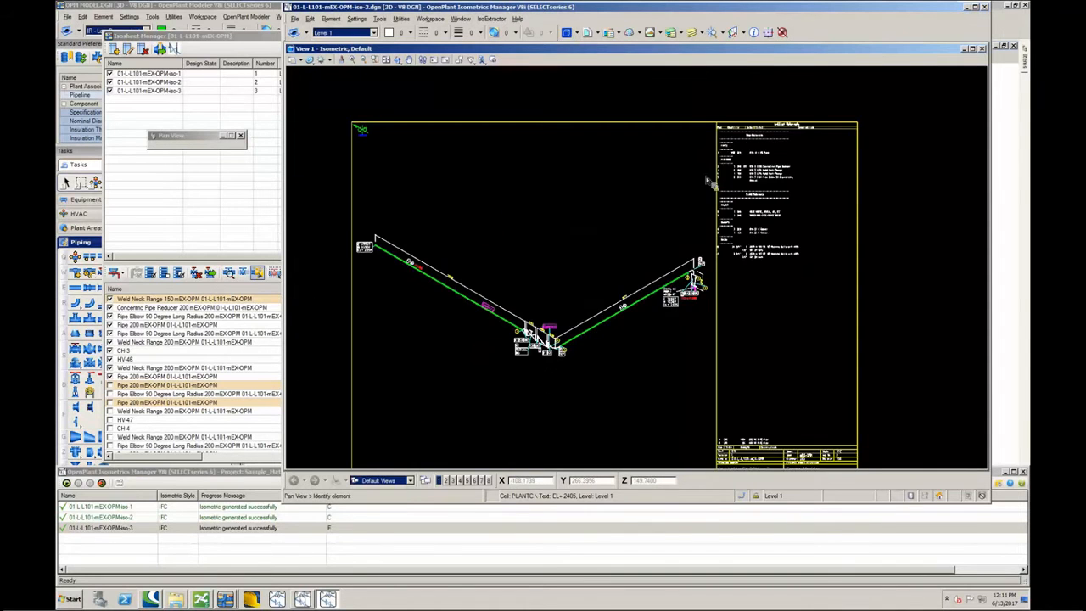
click(985, 7)
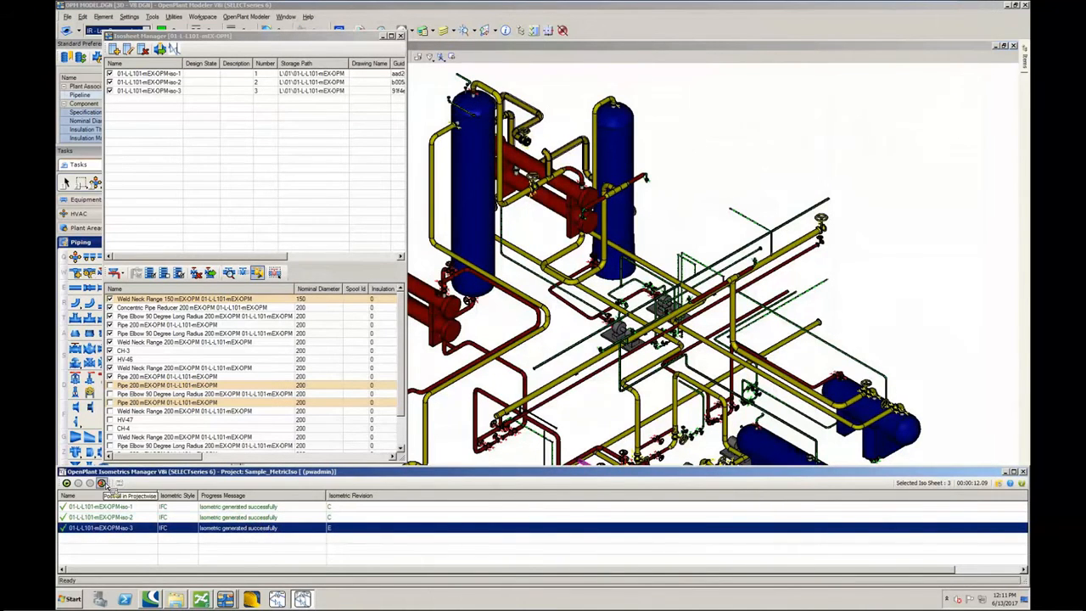
- Post isometrics 01-L-L101-mEX-OPM-iso-1, iso-2 and iso-3 to ProjectWise one by one
right_click(289, 504)
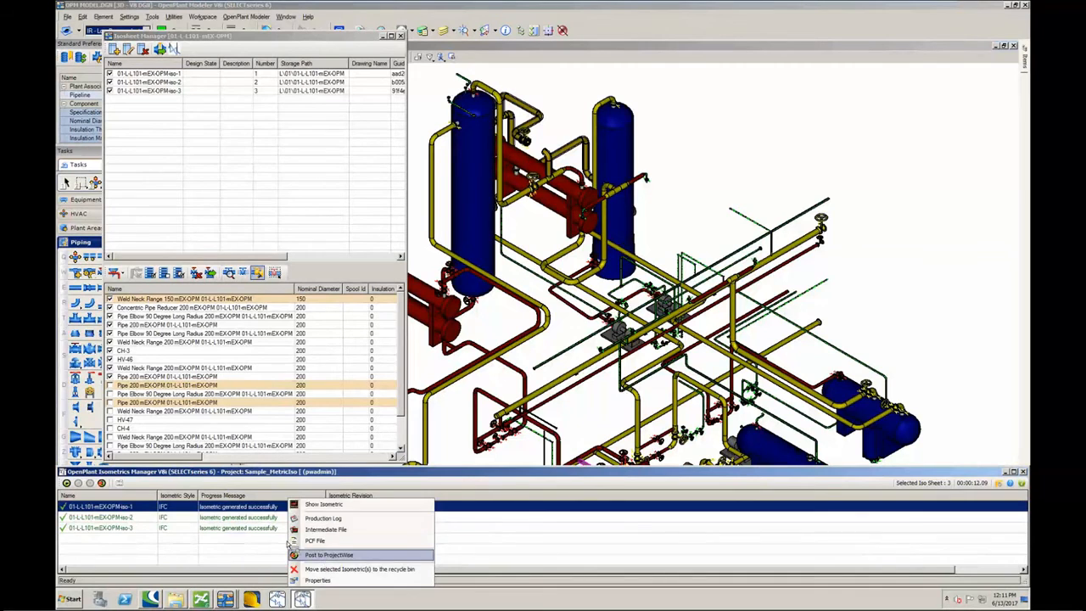
click(299, 554)
right_click(266, 507)
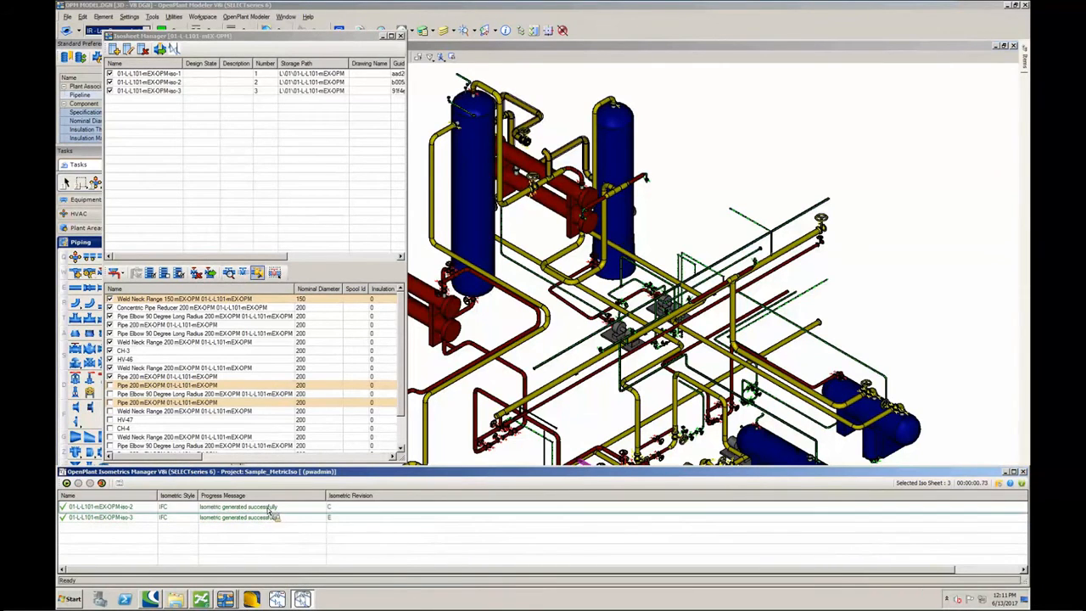
click(273, 554)
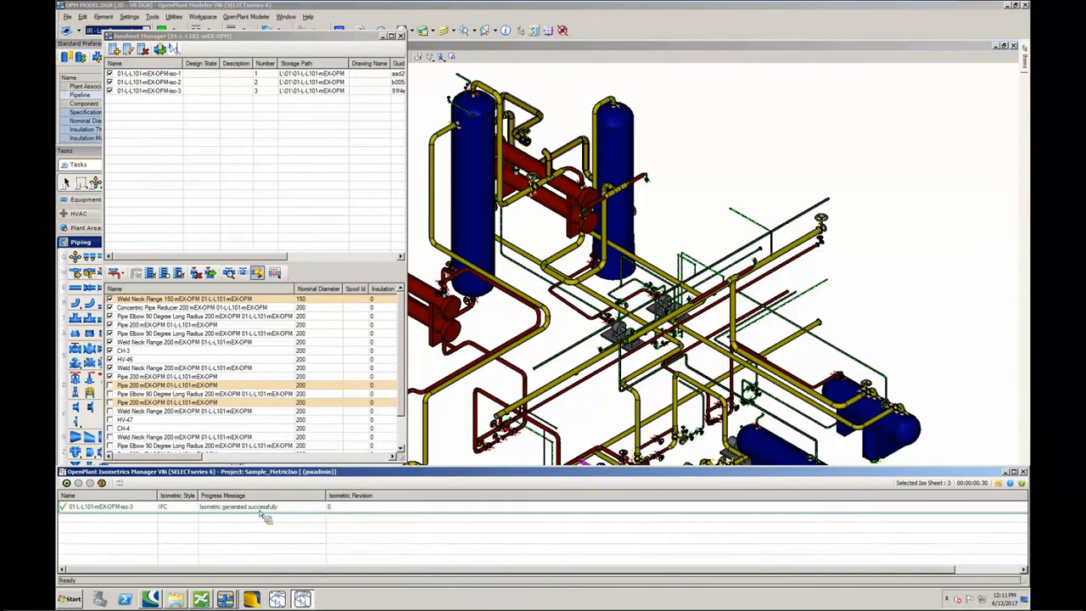
right_click(262, 509)
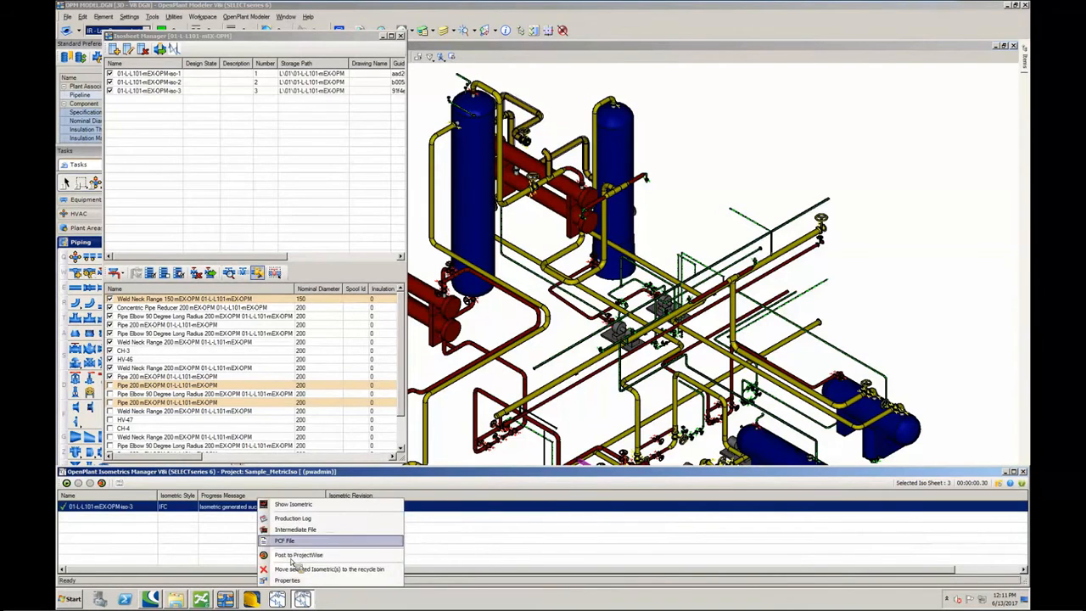
click(289, 553)
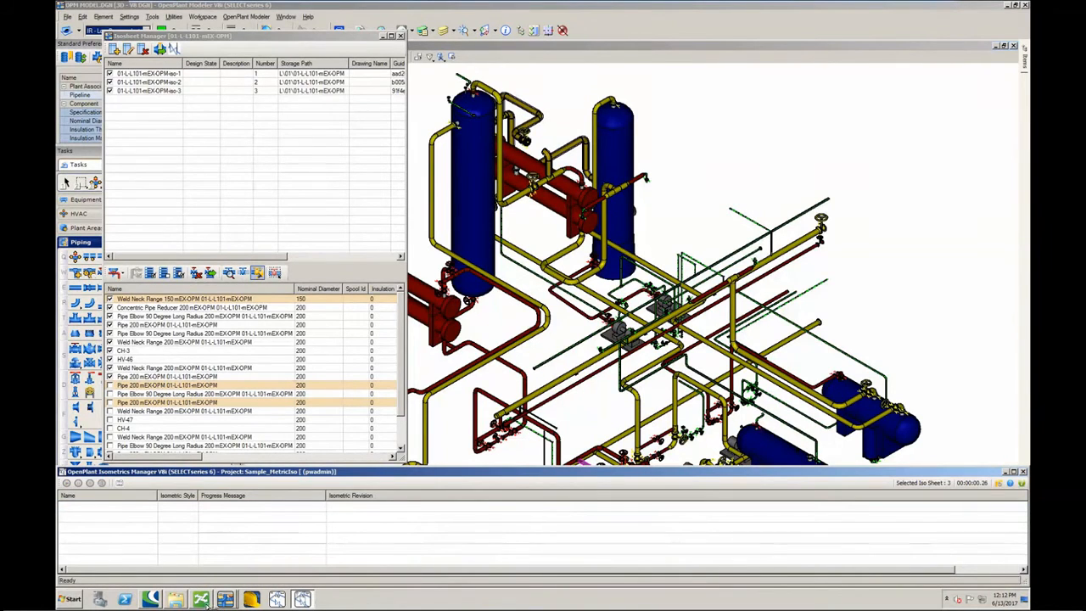
- Switch to ProjectWise Explorer and check the posted DGN and PCF files in the Isometrics\L\01\01-L-L101-mEX-OPM folder
mouse_move(204, 604)
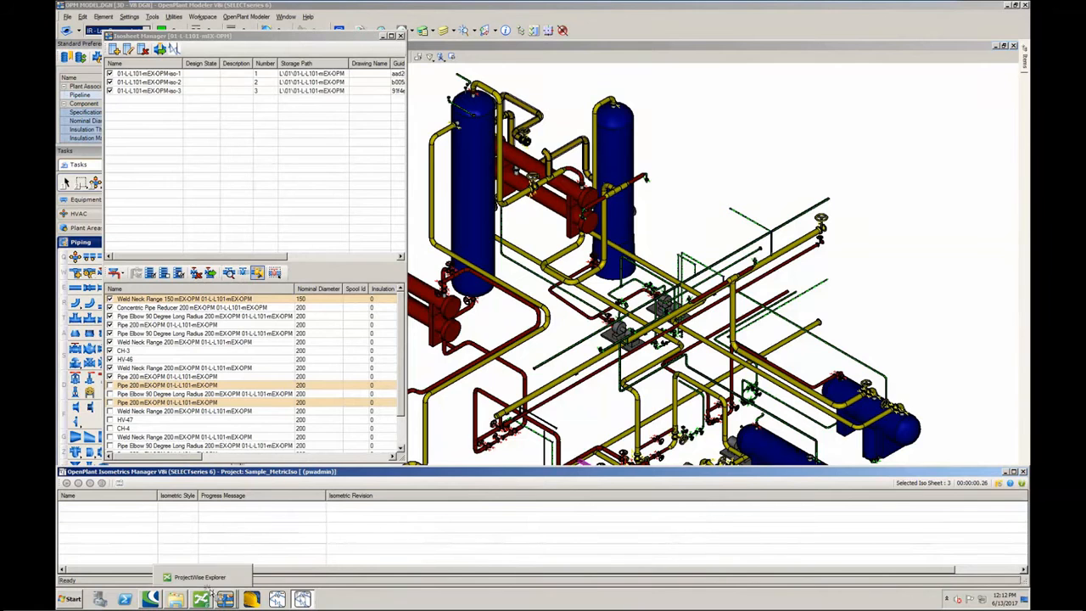
click(227, 554)
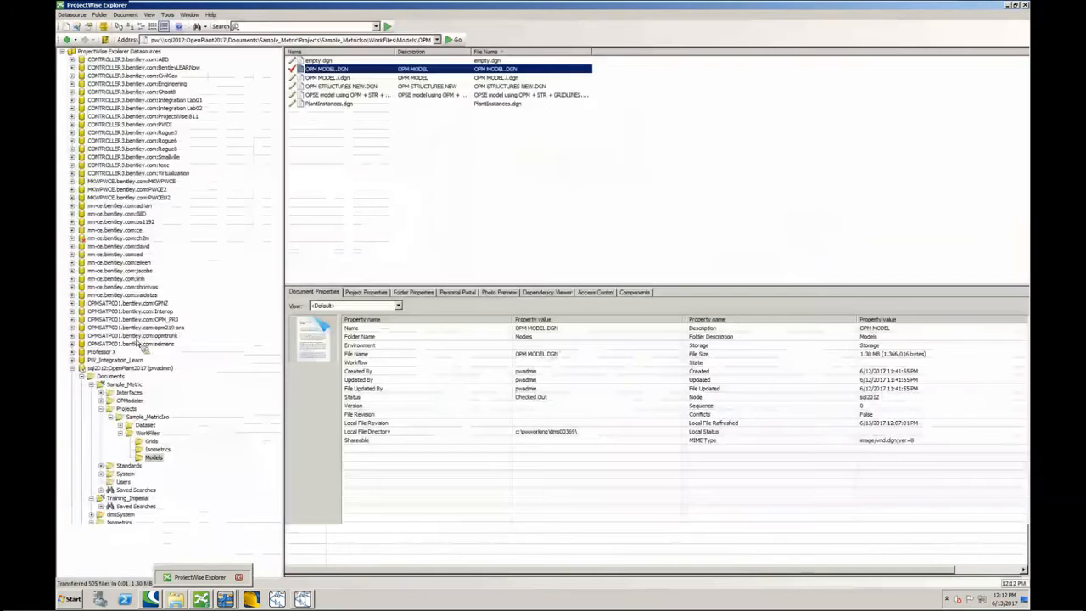
click(119, 522)
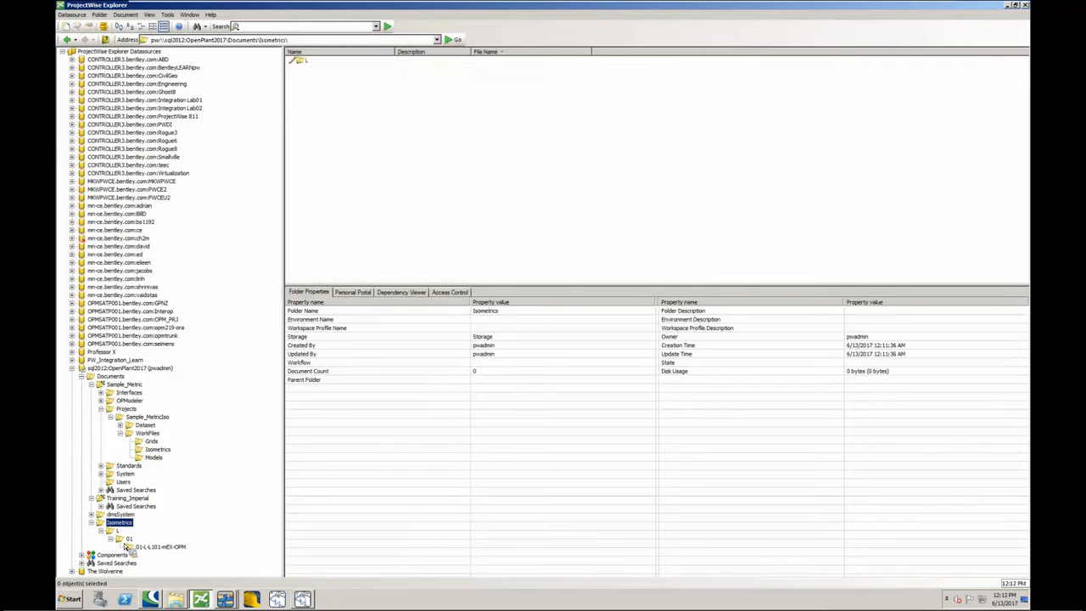
click(129, 538)
click(156, 546)
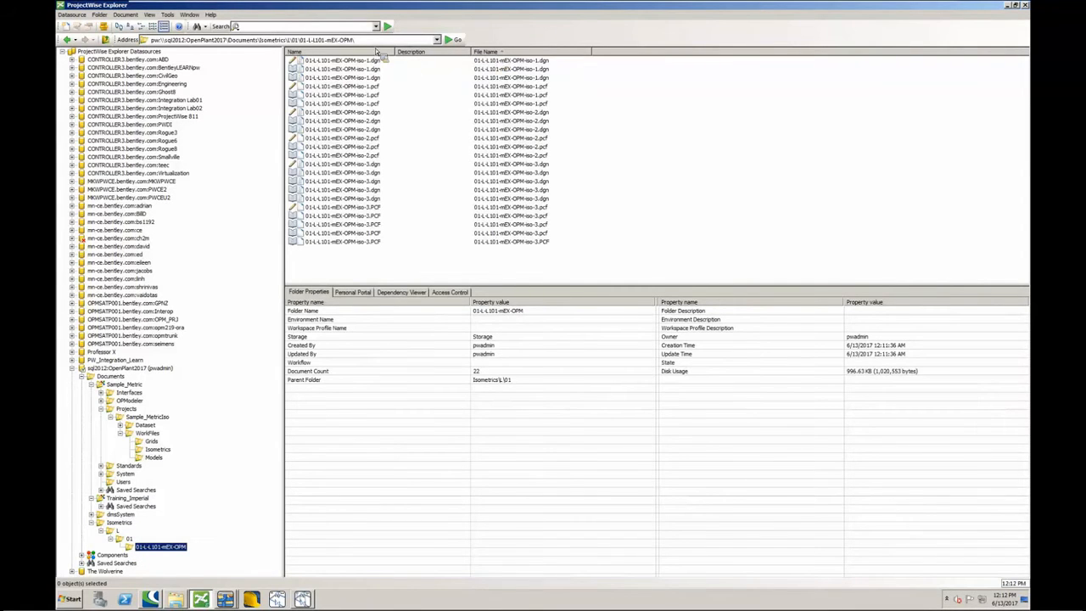
drag(396, 52, 414, 54)
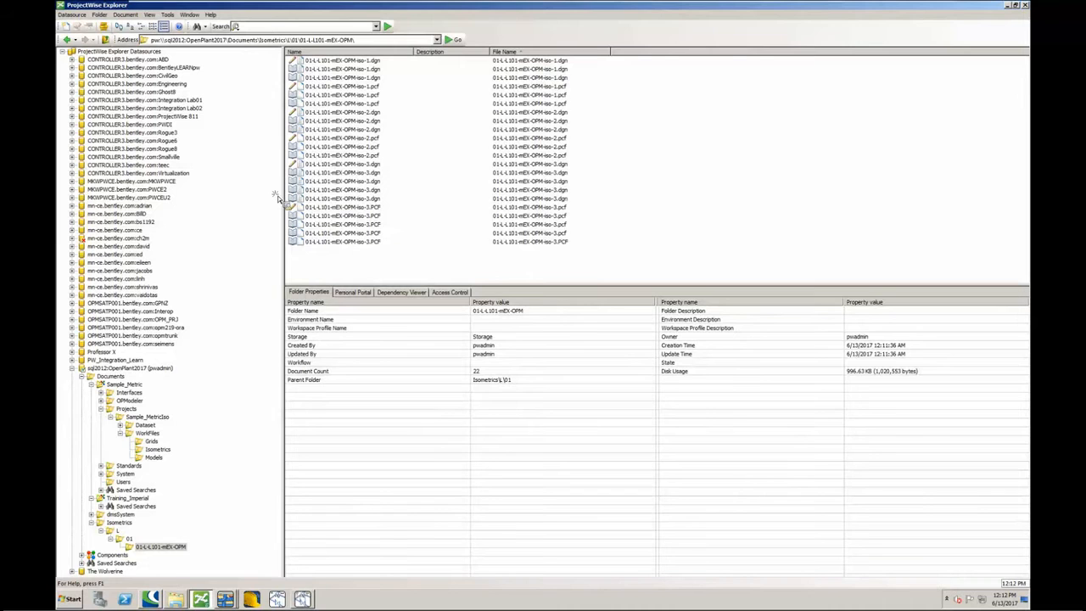
drag(280, 201, 264, 201)
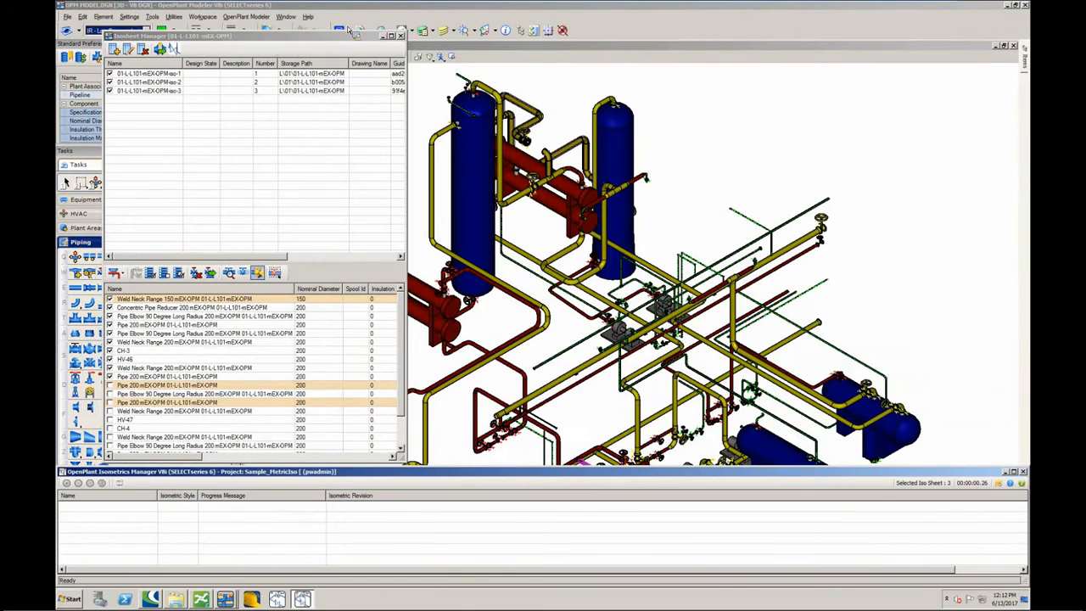
- Return to OpenPlant Modeler and generate isometrics for pipelines 01-L-L124-mEX-OPM and 01-L-L125-mEX-OPM, leaving out 01-L-L101-mEX-OPM
click(437, 90)
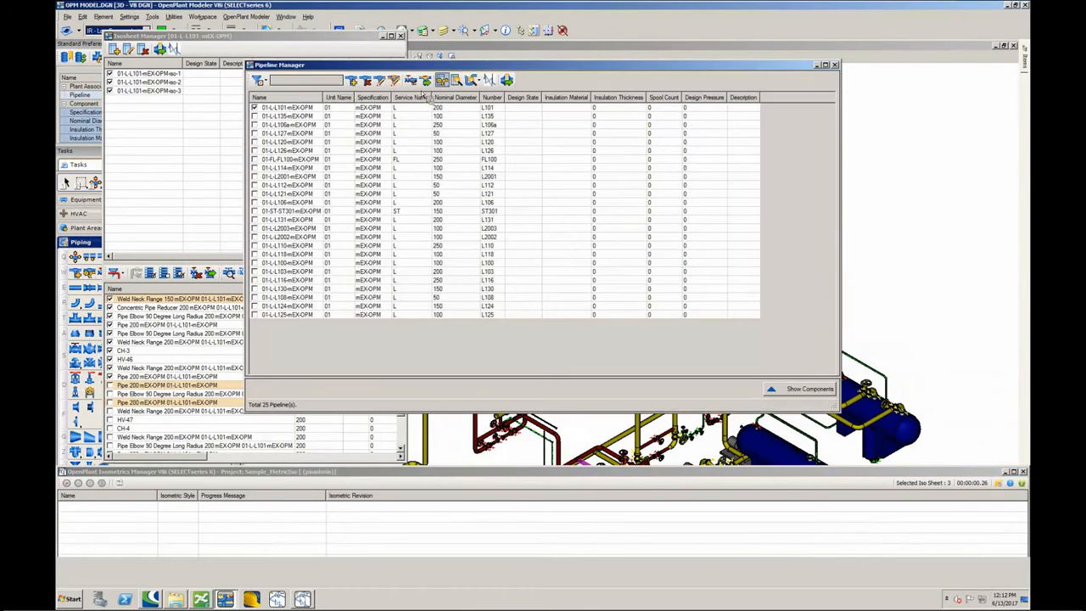
click(460, 83)
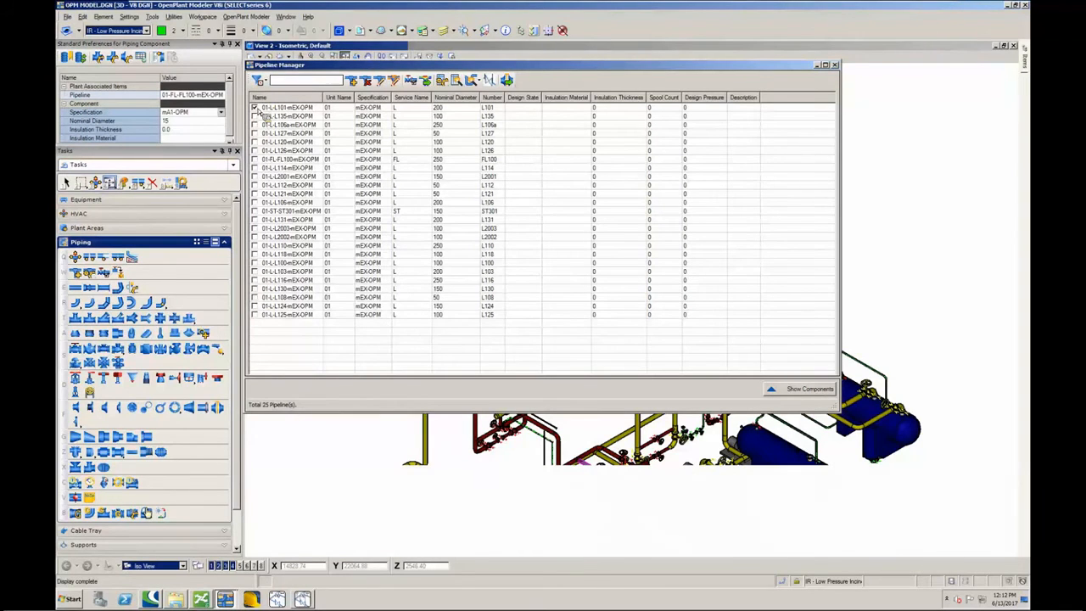
click(254, 108)
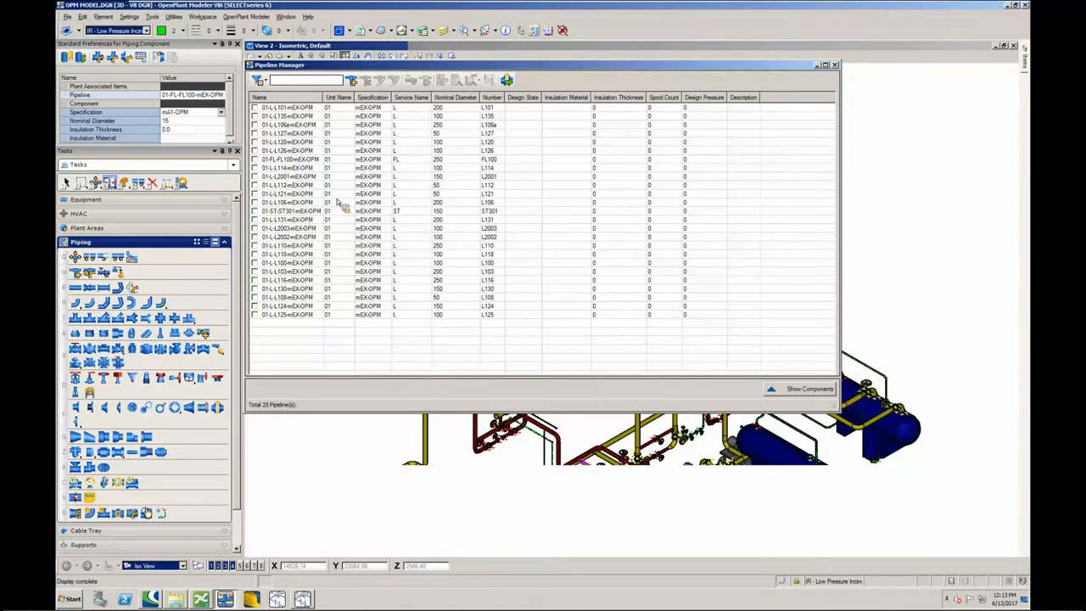
click(254, 306)
click(254, 315)
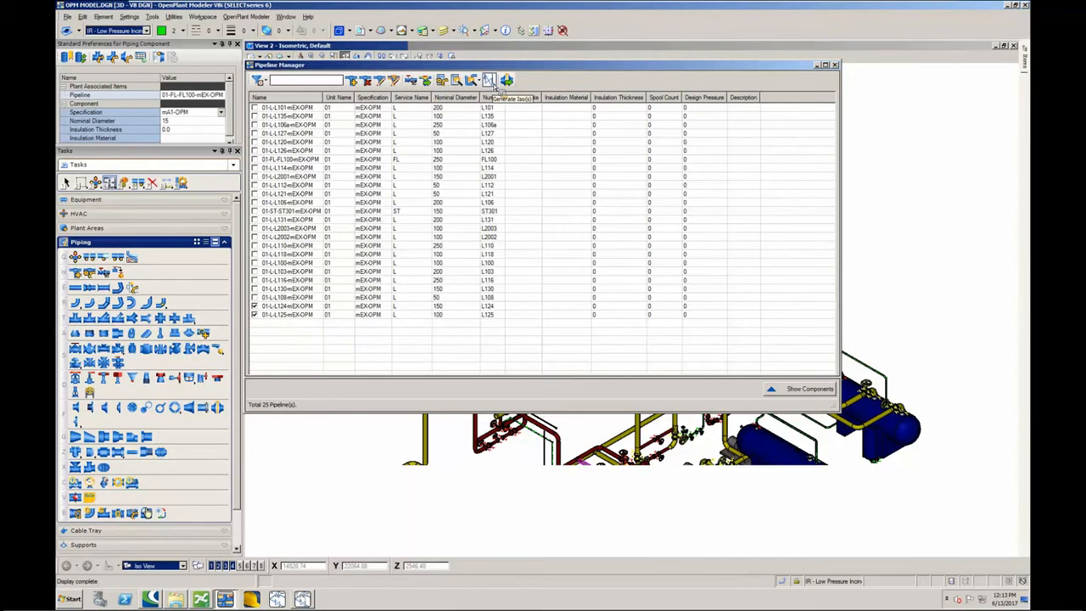
click(490, 81)
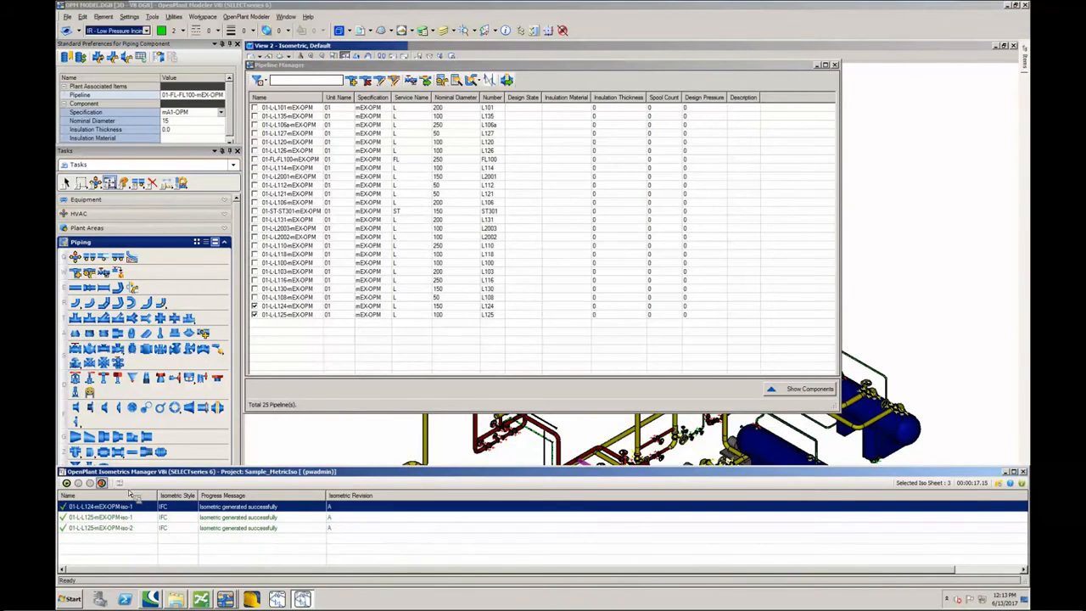
- Show the generated isometric 01-L-L124-mEX-OPM-iso-1, examine its branches and nozzle connections, and close it
right_click(249, 504)
click(687, 227)
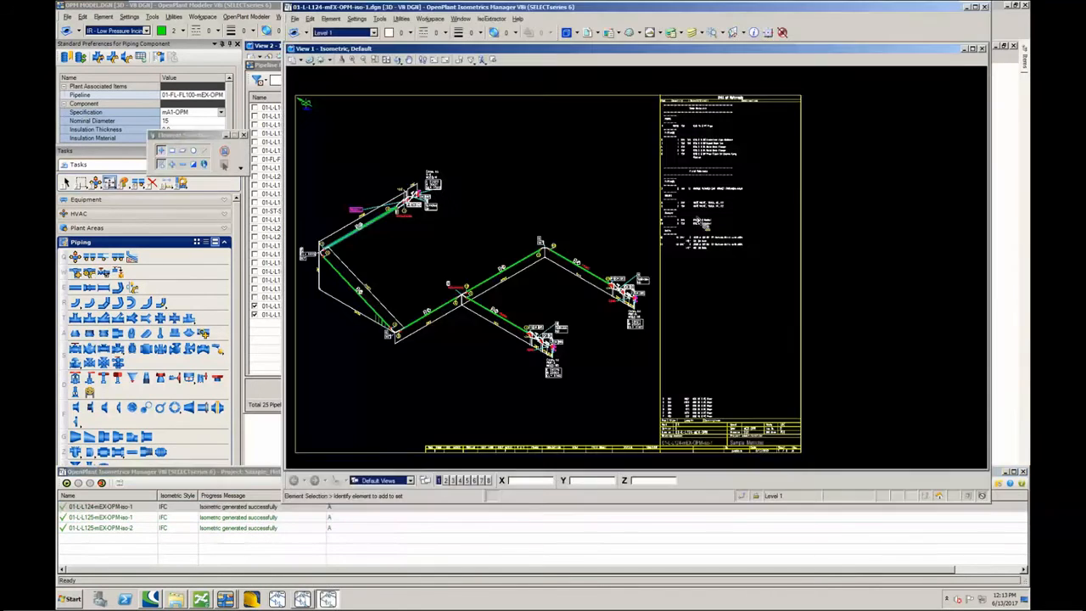
scroll(370, 234, up, 5)
scroll(404, 246, down, 5)
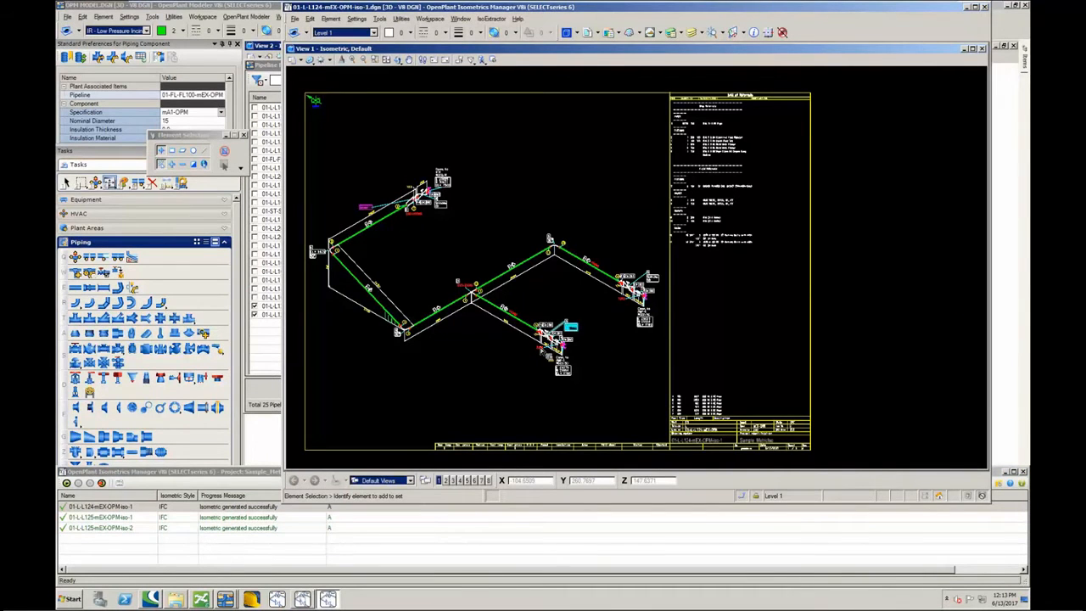
scroll(547, 355, up, 3)
scroll(550, 348, down, 3)
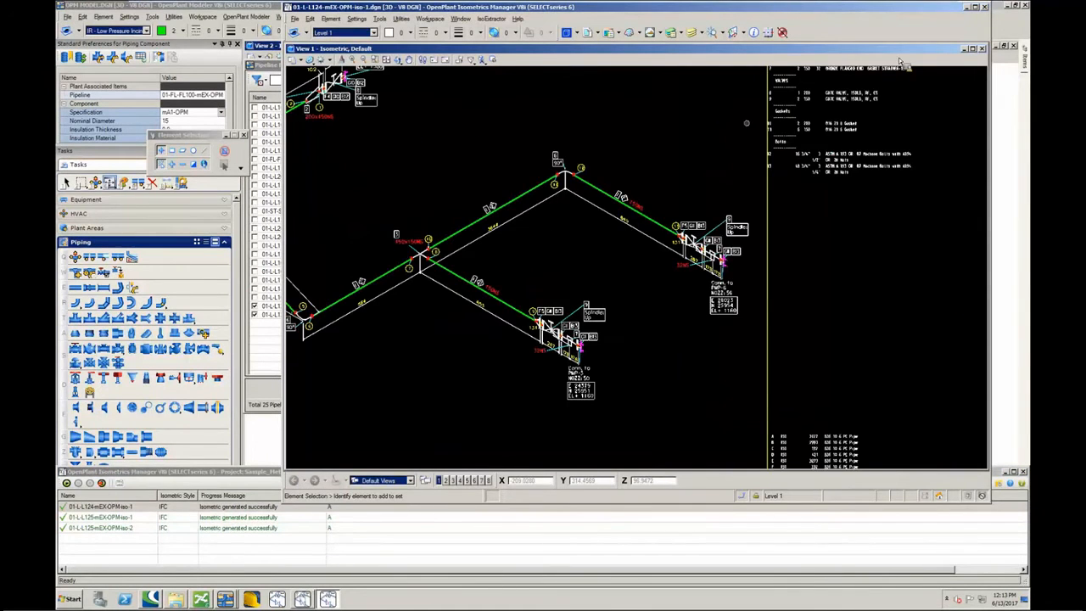
scroll(842, 127, down, 3)
scroll(859, 170, down, 2)
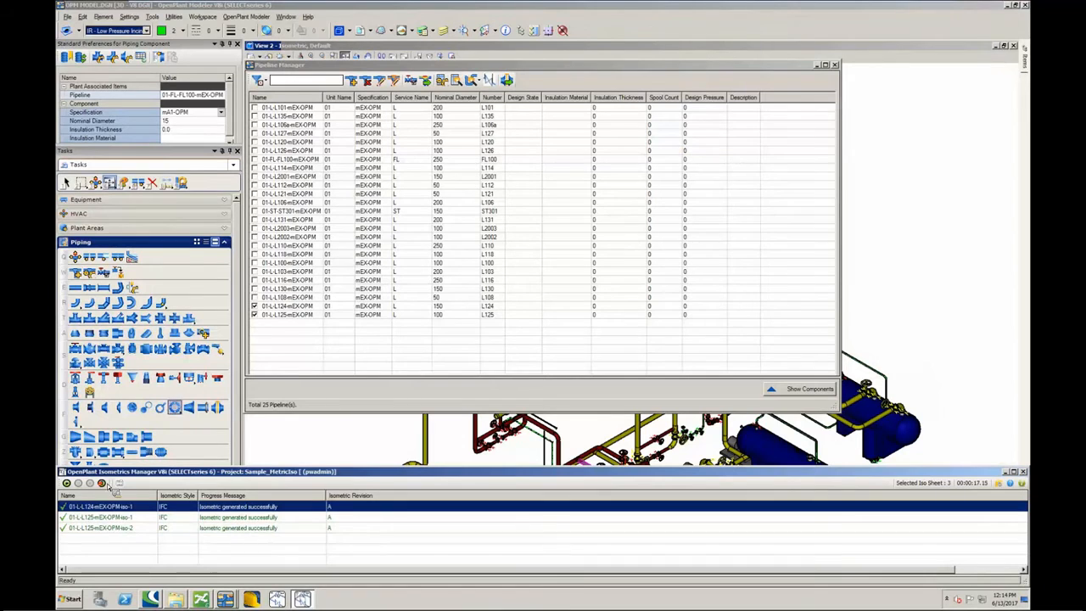
- Post all the generated L124 and L125 isometrics to ProjectWise, close the Pipeline Manager and minimize the modeler
click(102, 483)
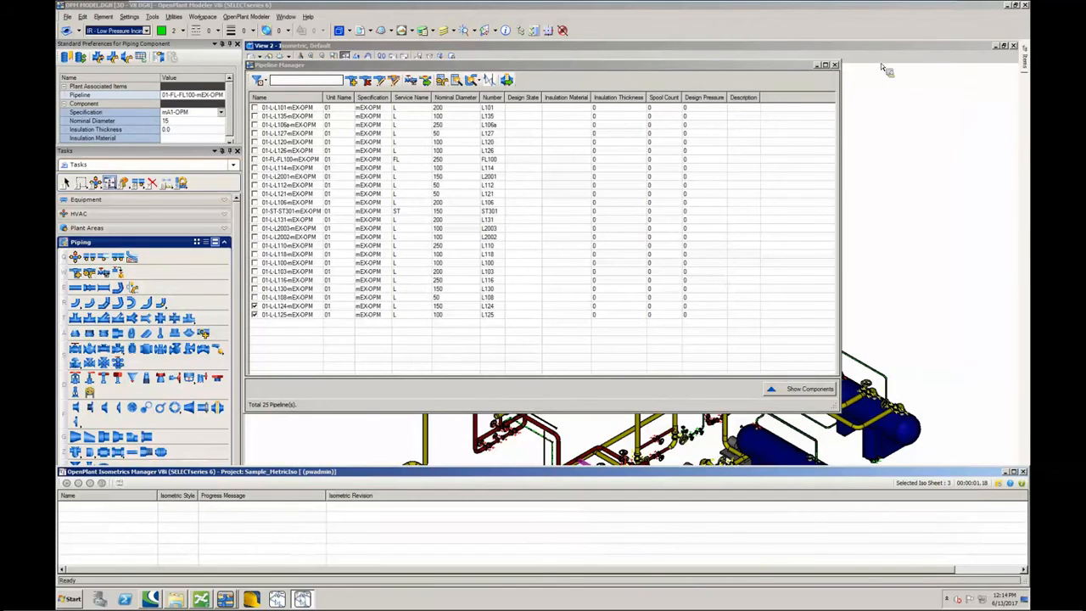
click(835, 66)
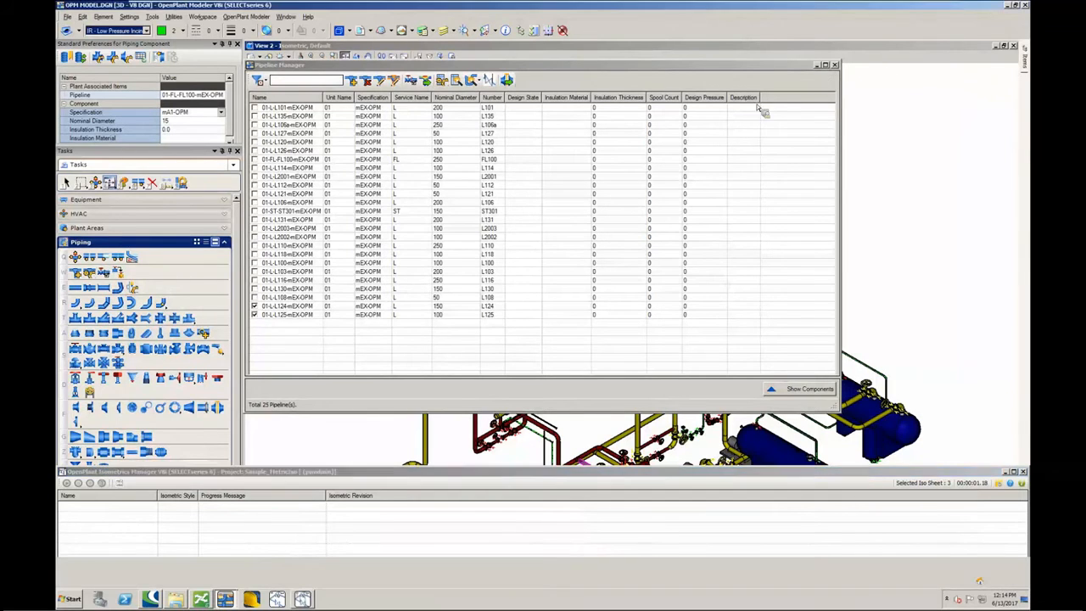
click(1009, 7)
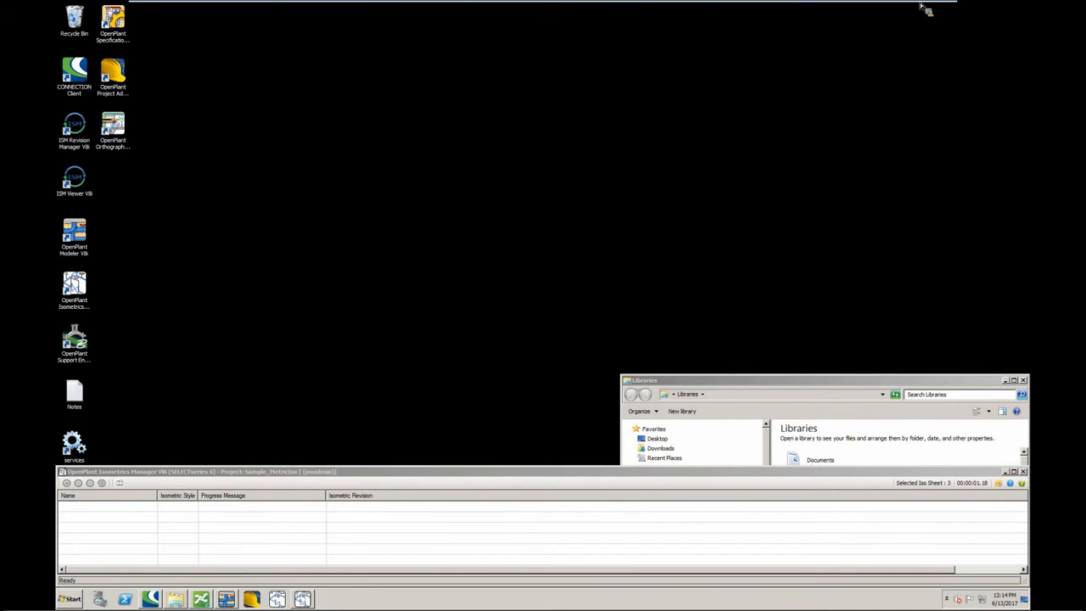
mouse_move(923, 8)
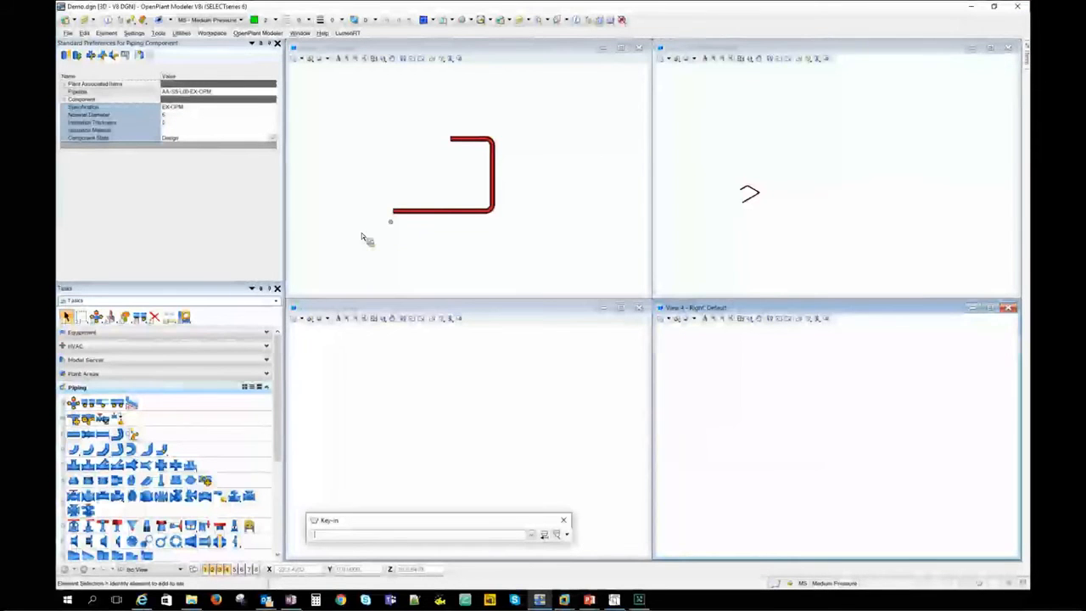
click(69, 33)
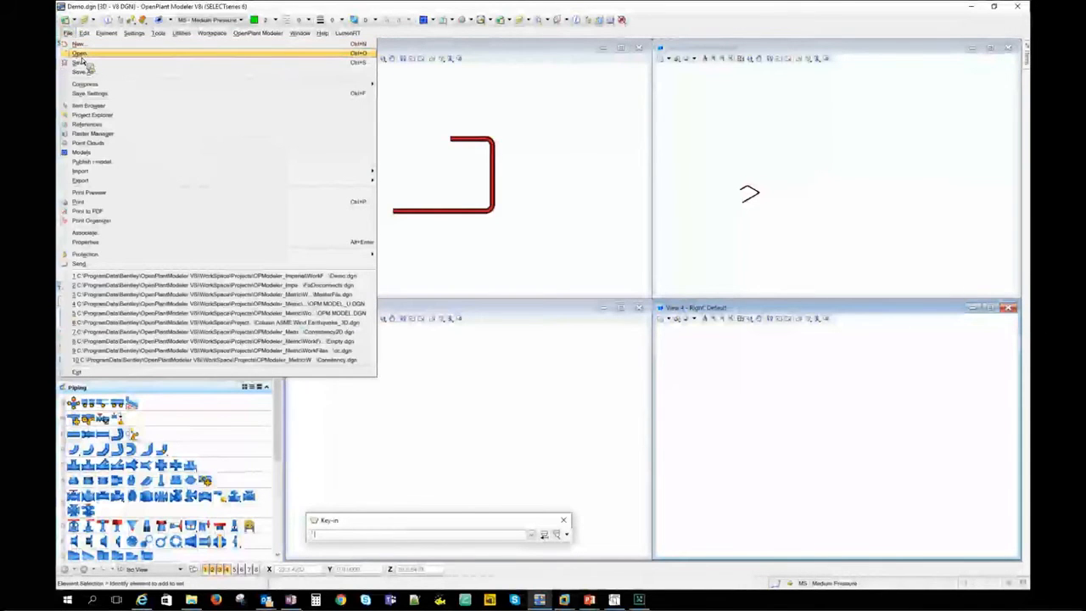
click(81, 62)
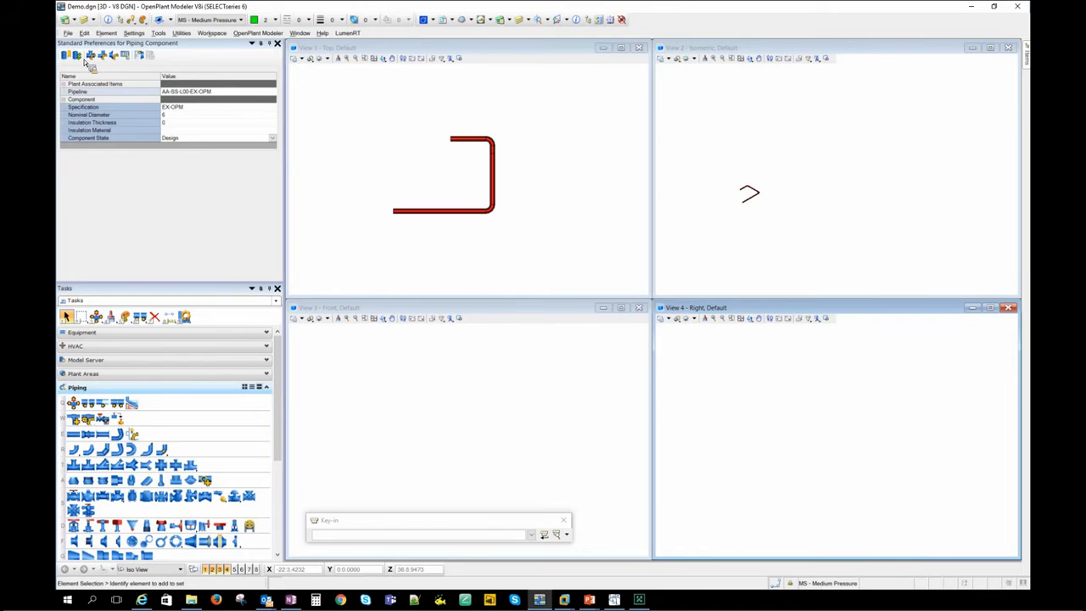
- Create a new design file named InSessionTechTalk.dgn in the OPModeler_Imperial project's Models folder
key(ctrl+n)
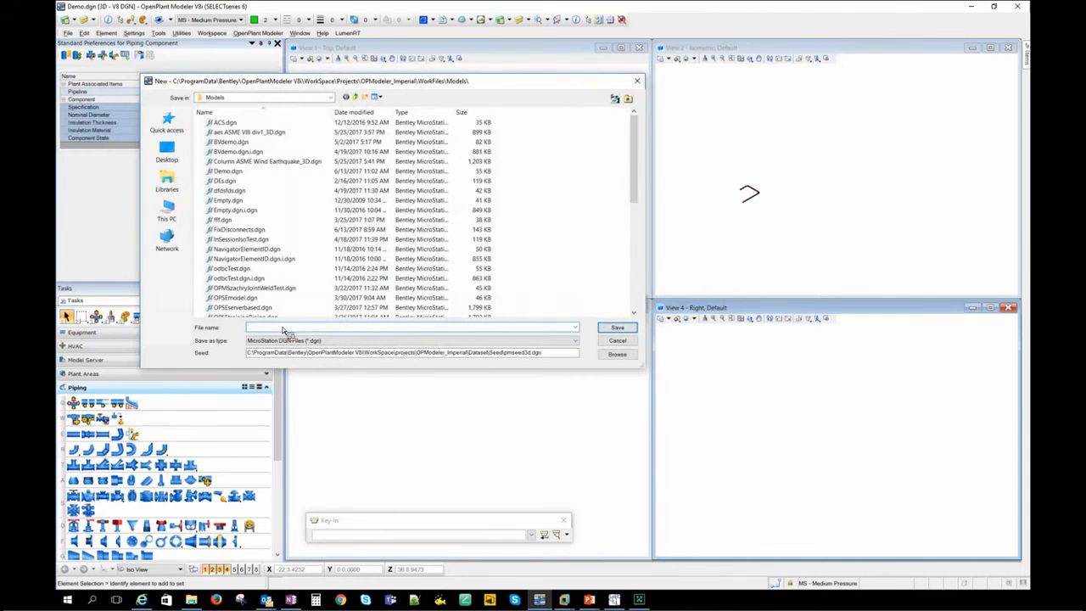
text(InSesseonTestTalk)
key(Return)
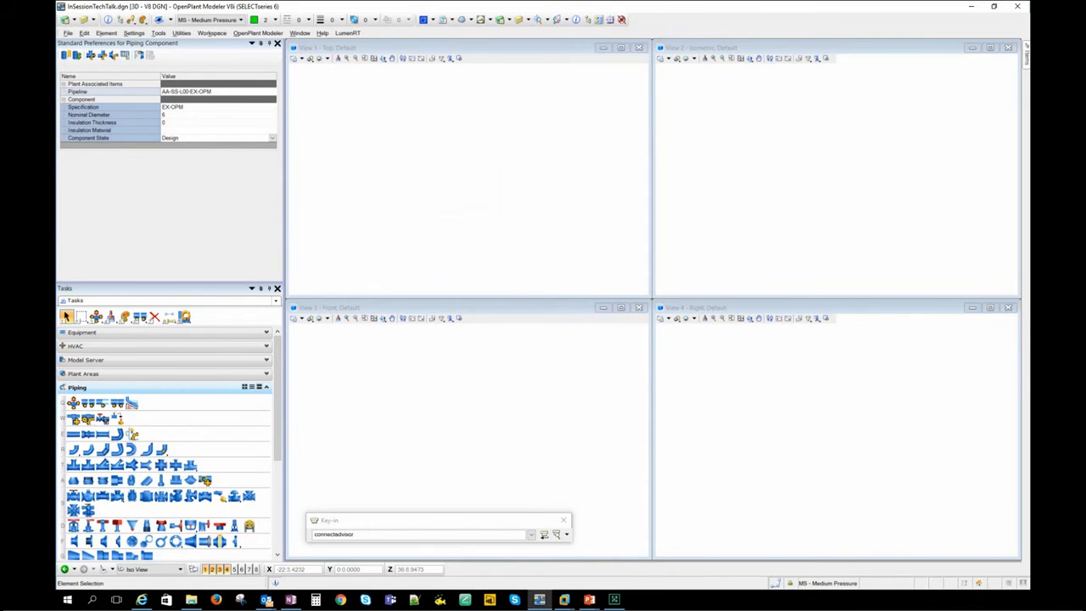
key(Return)
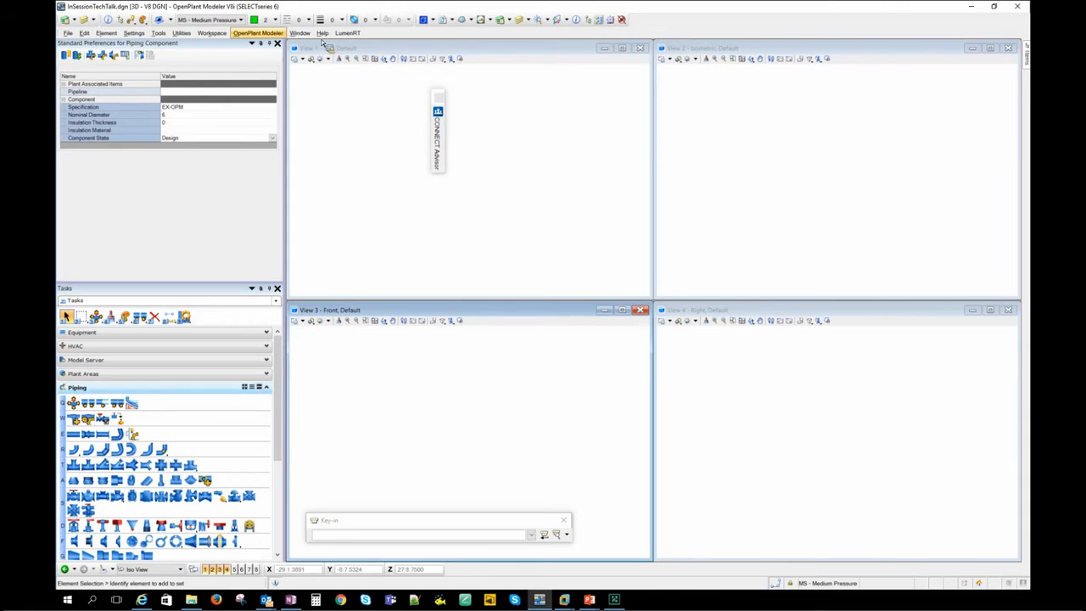
- Attach OPM MODEL_U.DGN from the OPModeler_Metric Models folder as a reference with the default settings and close the References dialog
click(442, 19)
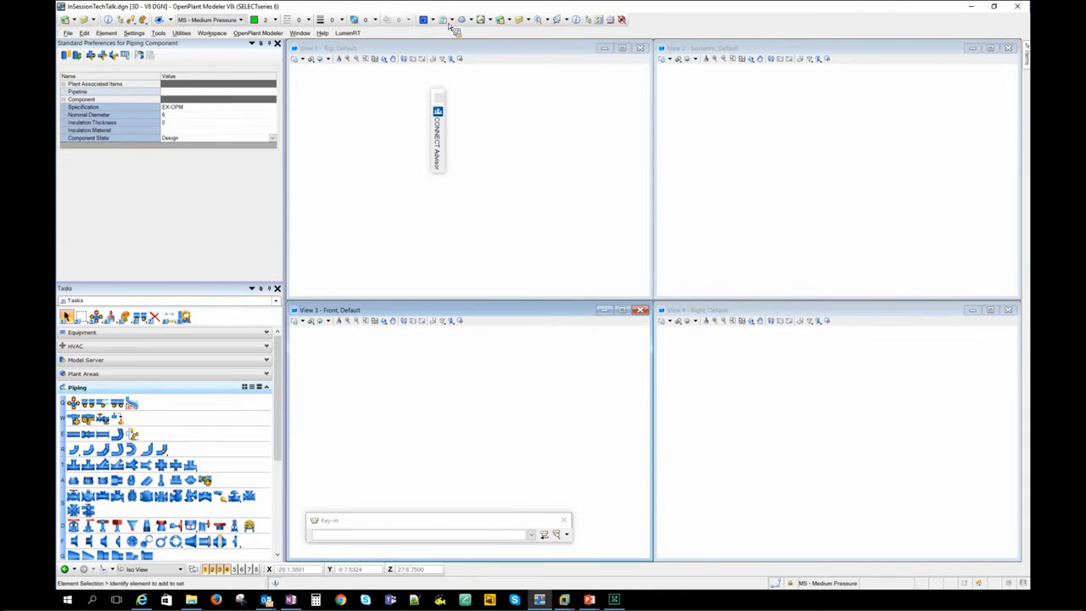
click(364, 226)
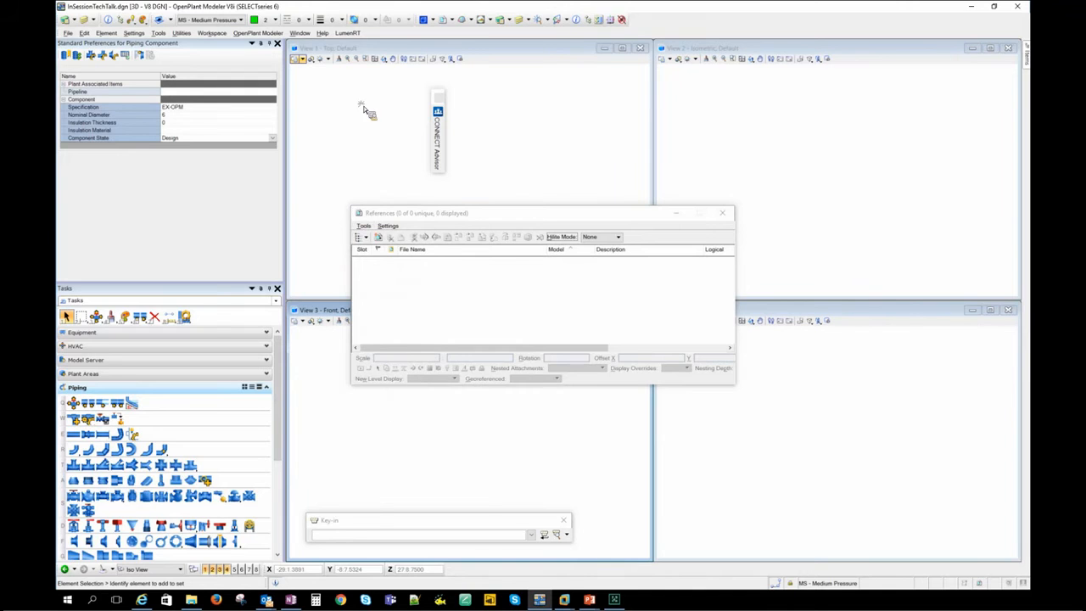
click(496, 236)
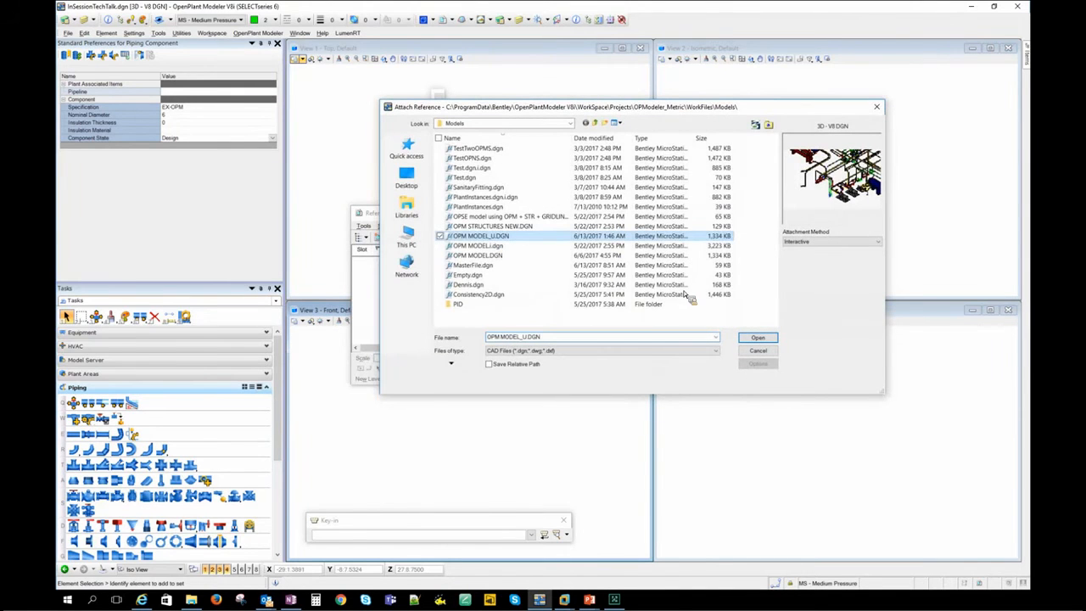
click(760, 339)
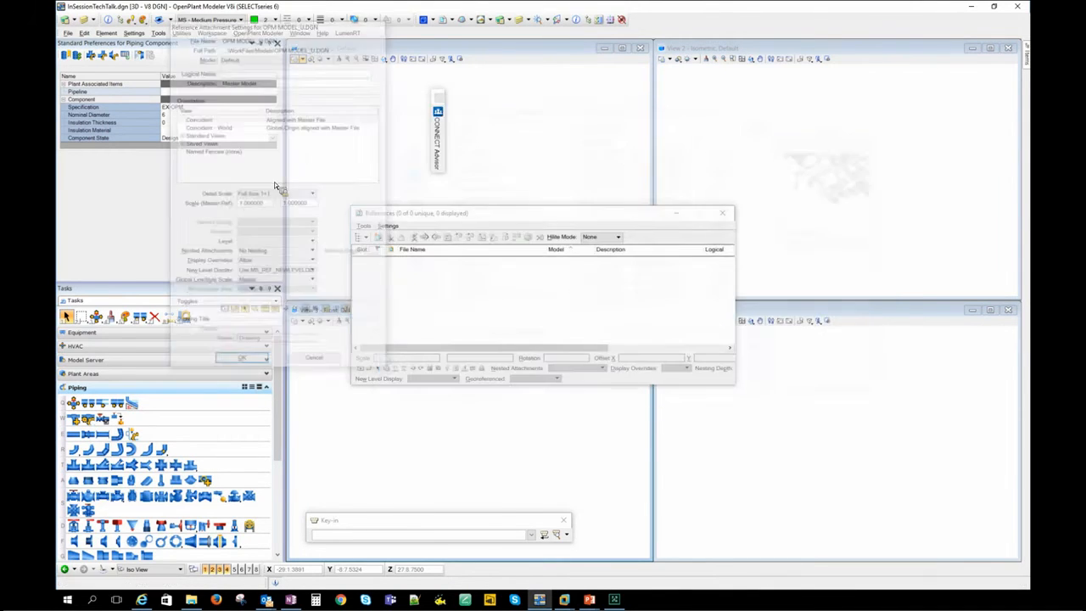
click(244, 362)
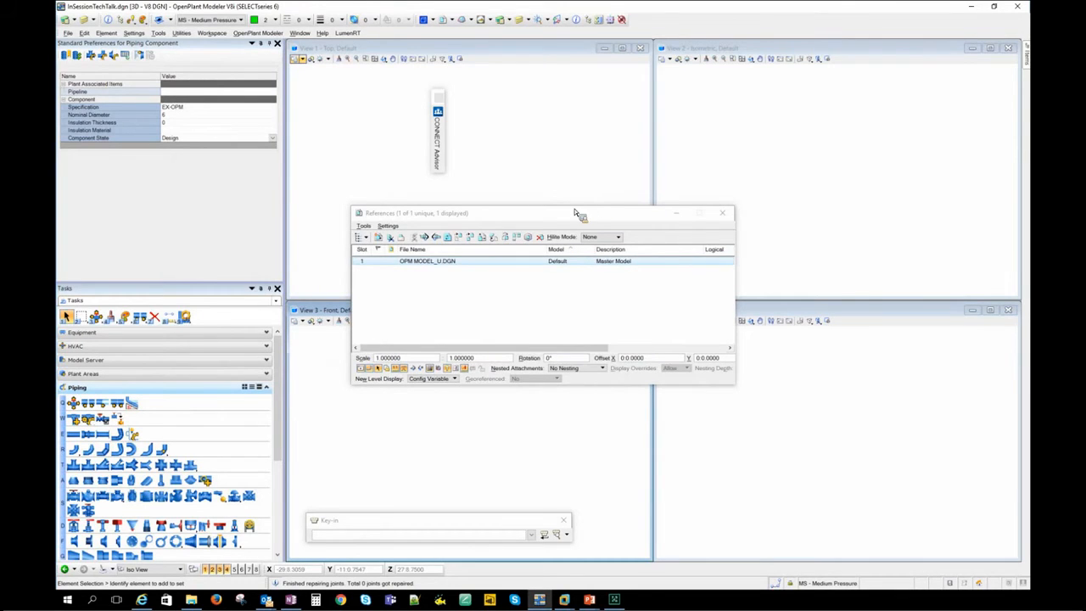
click(725, 213)
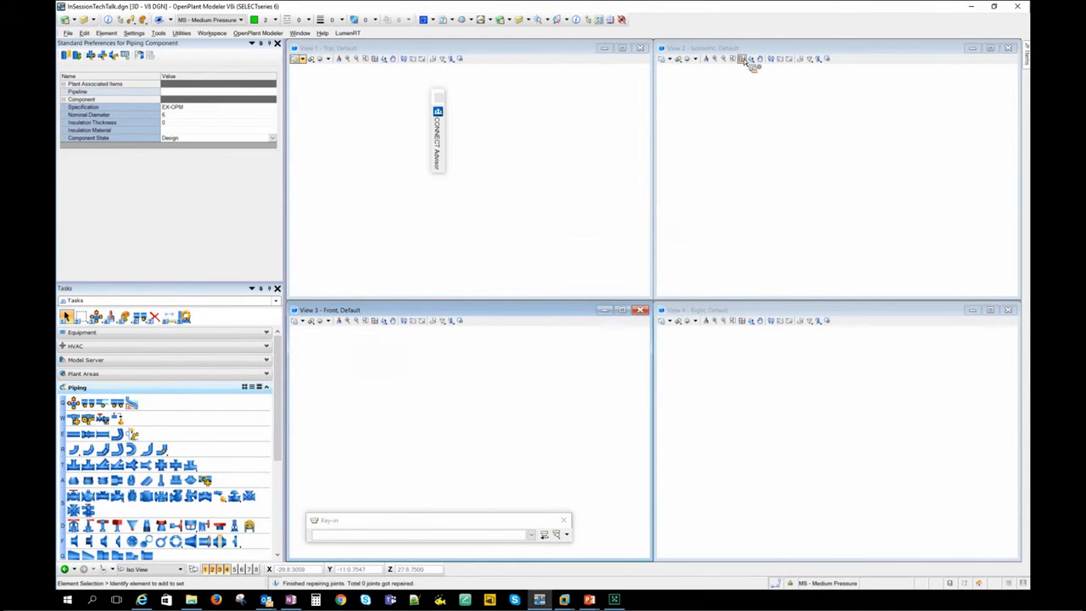
- Fit the referenced model in the isometric view and enlarge that view around the pumps and open pipe ends
click(743, 61)
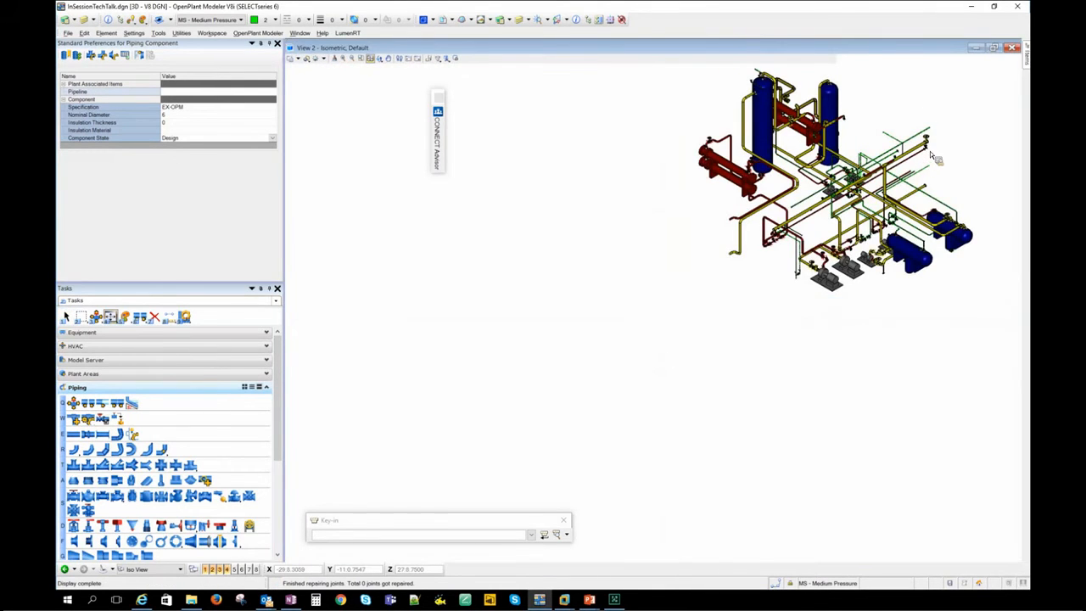
middle_drag(780, 282, 629, 406)
scroll(717, 332, up, 4)
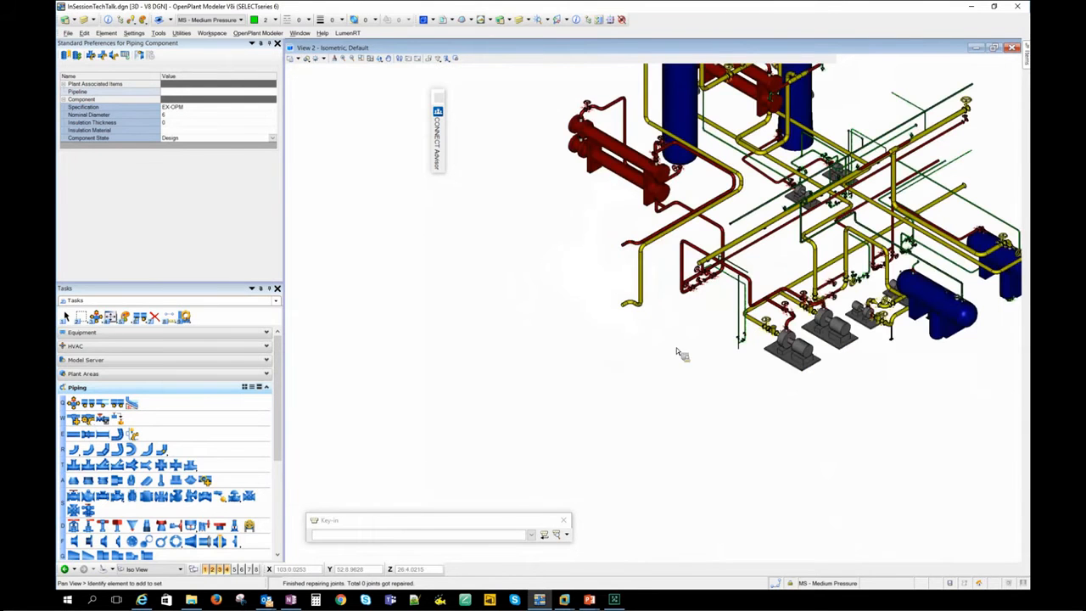
scroll(656, 338, up, 3)
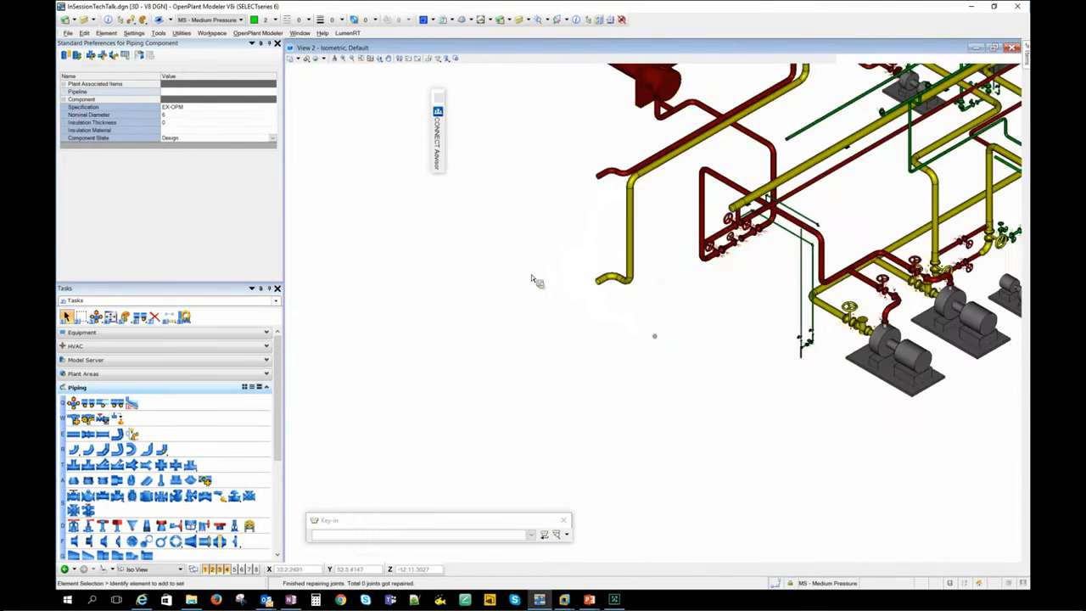
- Start a new pipeline in the piping preferences and create its unit US and service SA
click(270, 91)
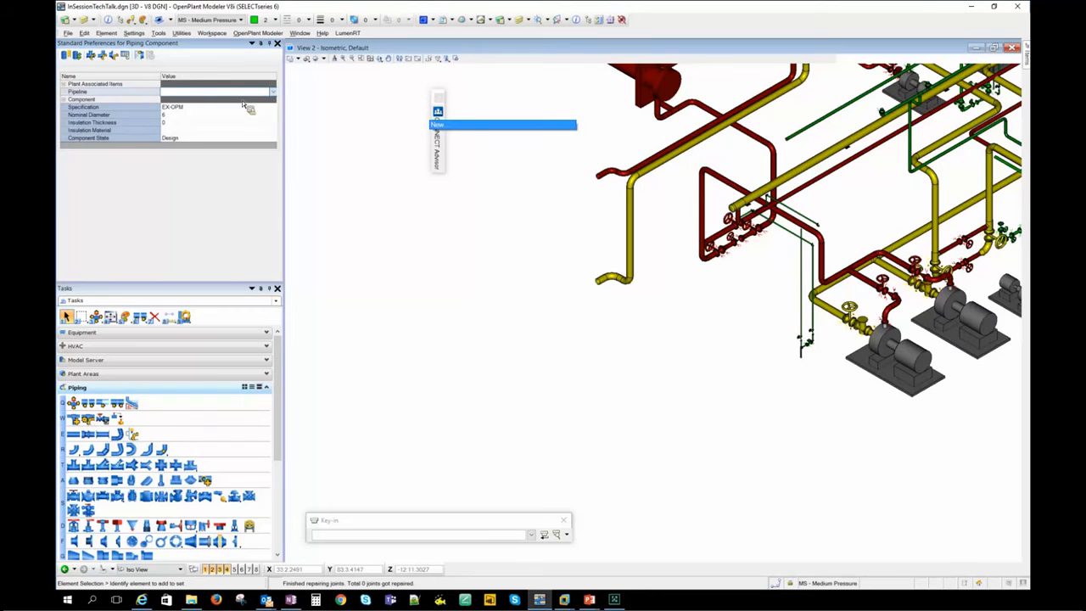
click(223, 132)
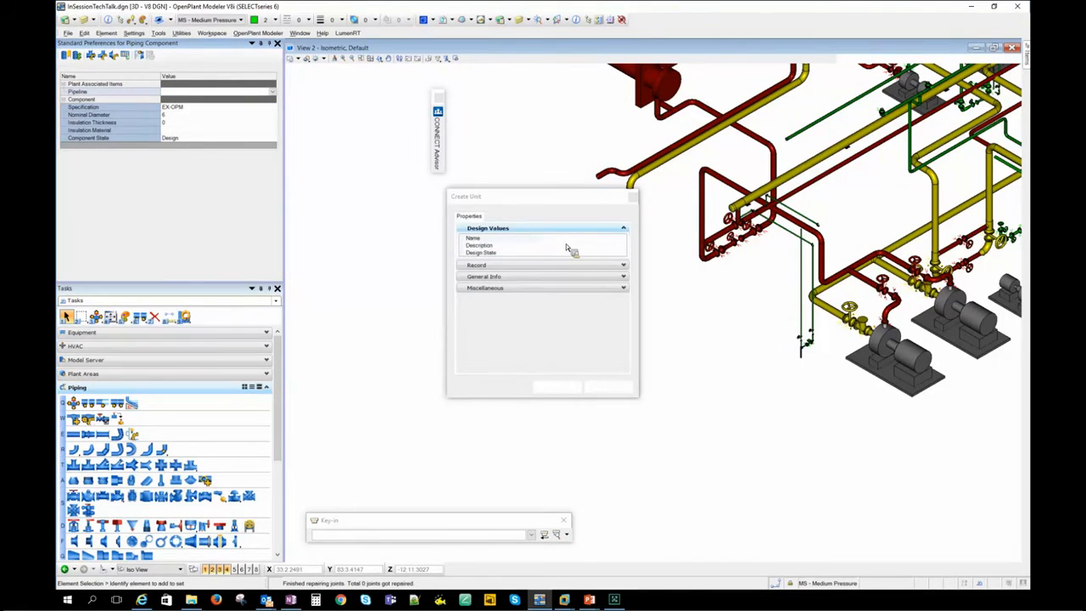
click(571, 241)
text(US)
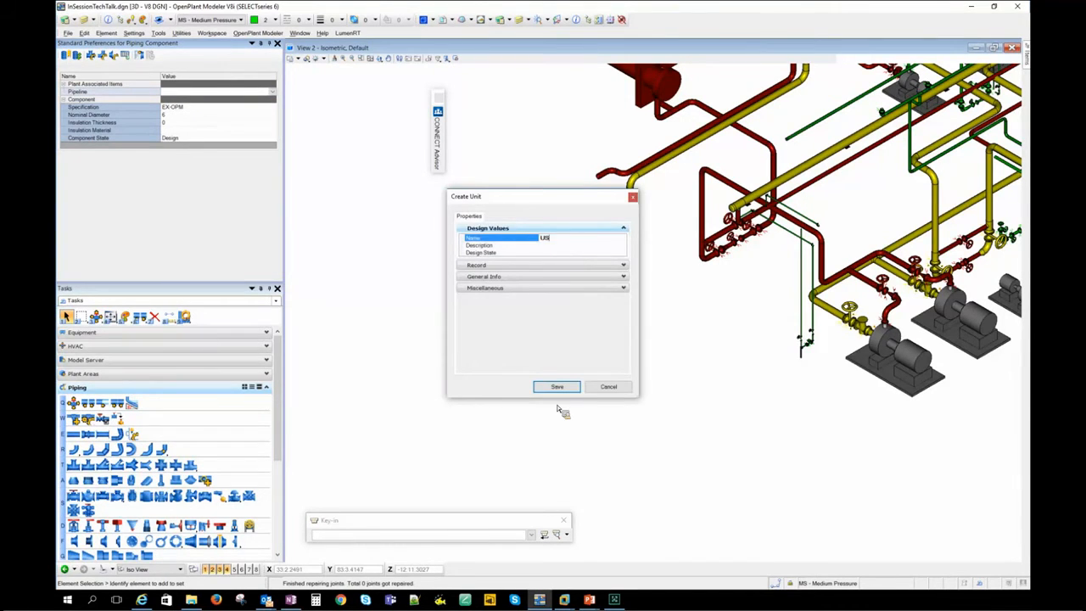
click(564, 386)
click(614, 246)
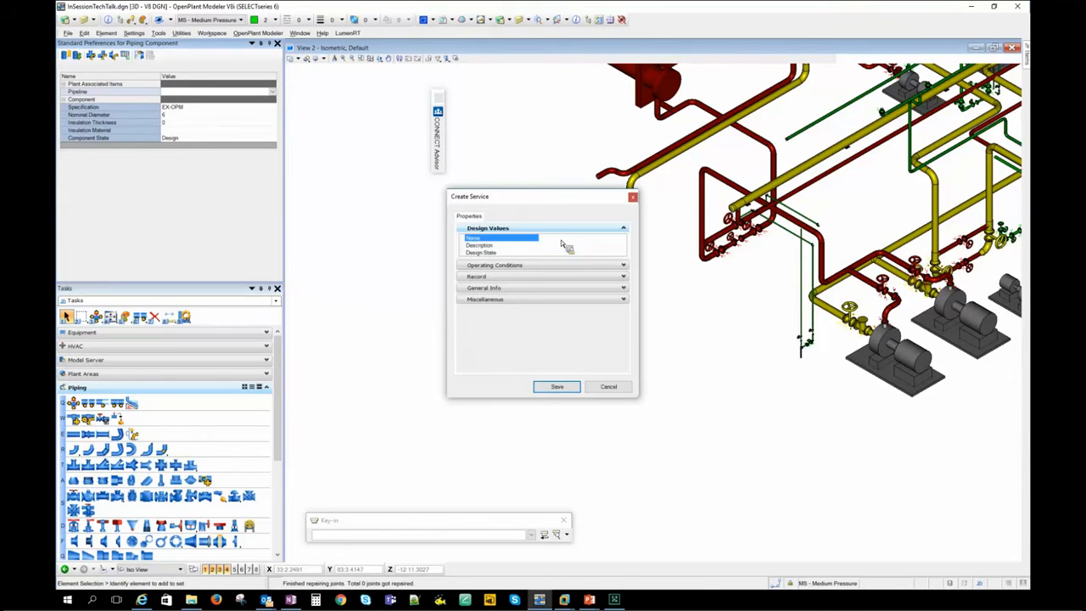
text(SA)
click(560, 386)
- Give the new pipeline the number L200 and save it with specification EX-OPM and a 6 in nominal diameter
click(512, 217)
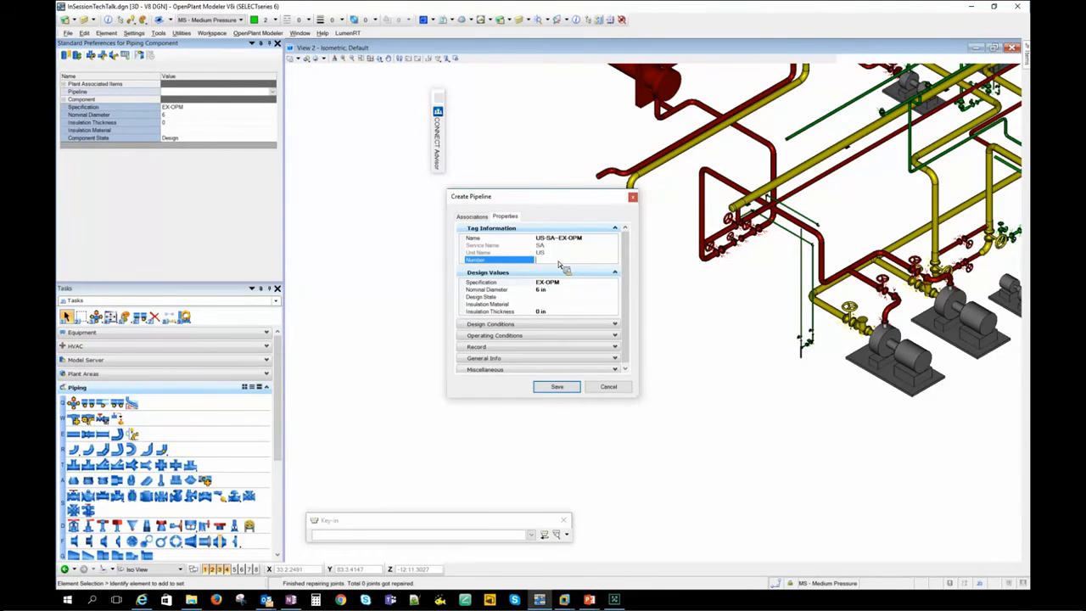
text(L200)
click(571, 392)
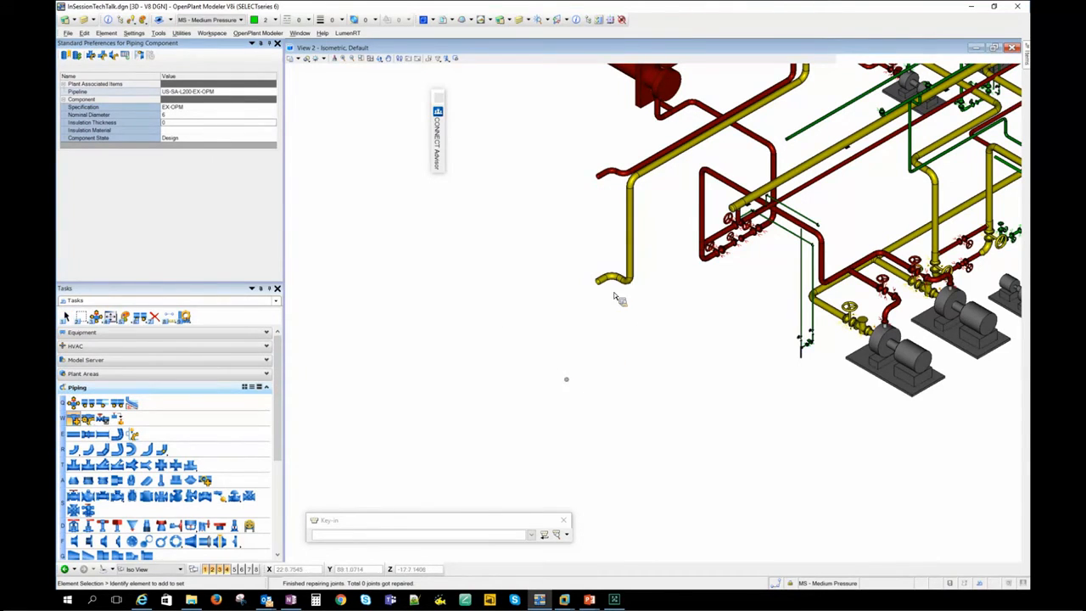
- Try to place a 6 in pipe for US-SA-L200-EX-OPM at the open end of the referenced yellow line, and leave the command
scroll(608, 298, up, 2)
click(78, 437)
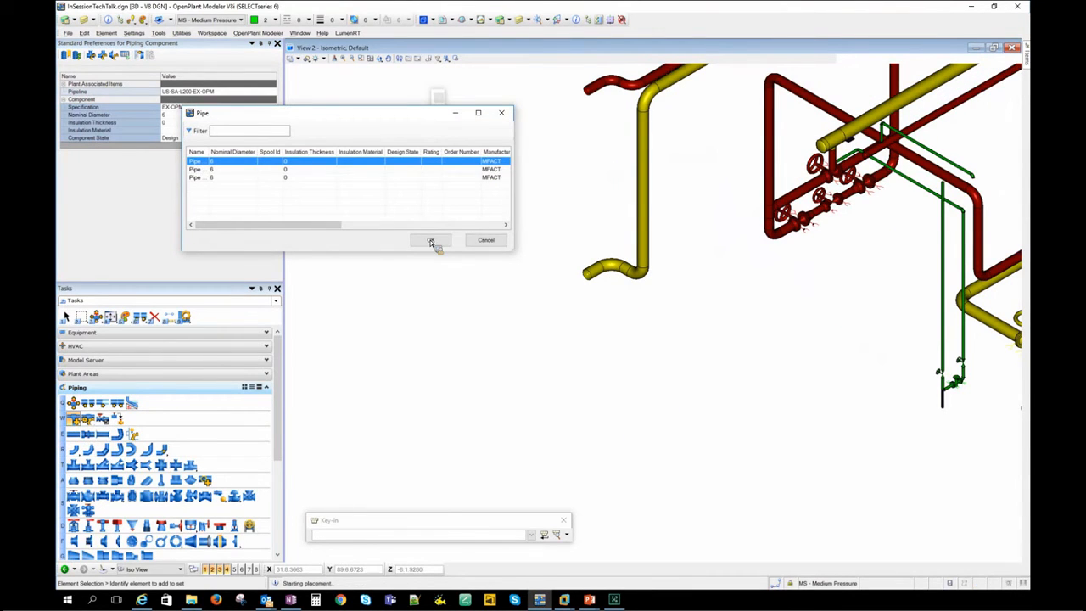
click(443, 241)
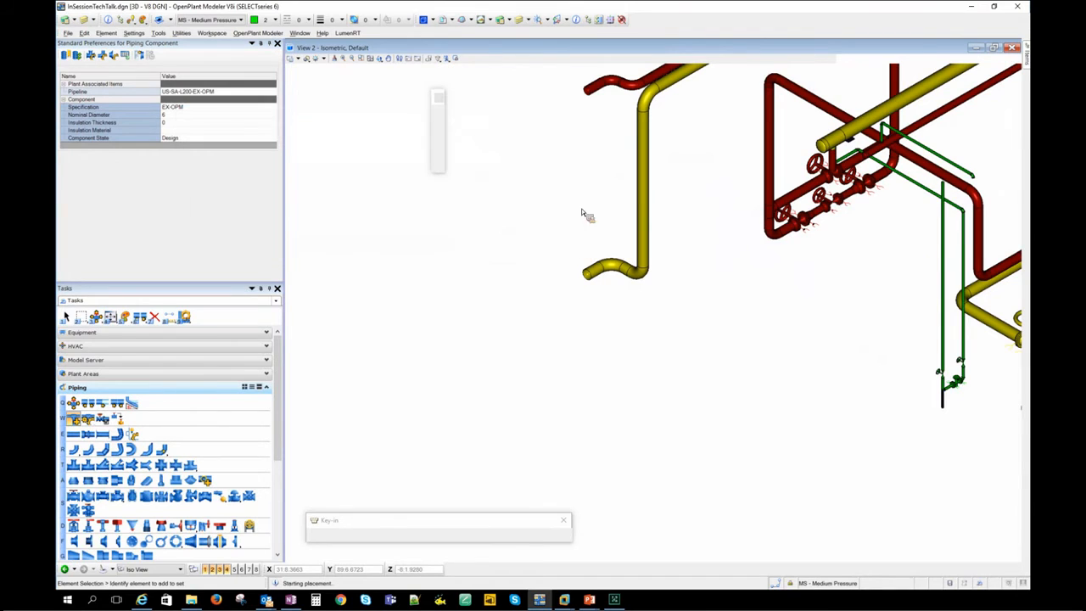
click(567, 114)
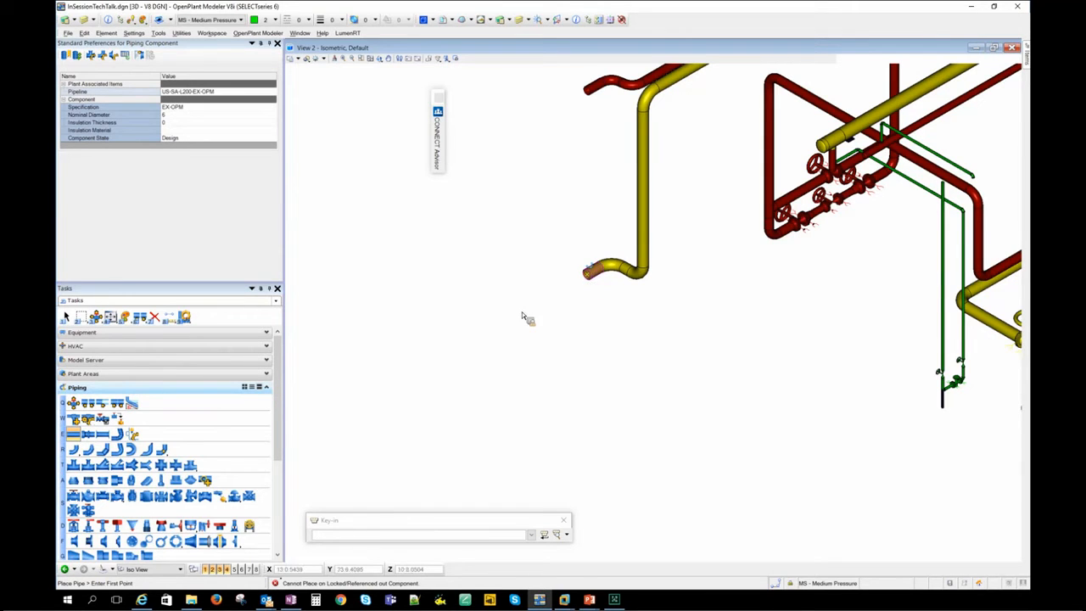
scroll(592, 310, down, 2)
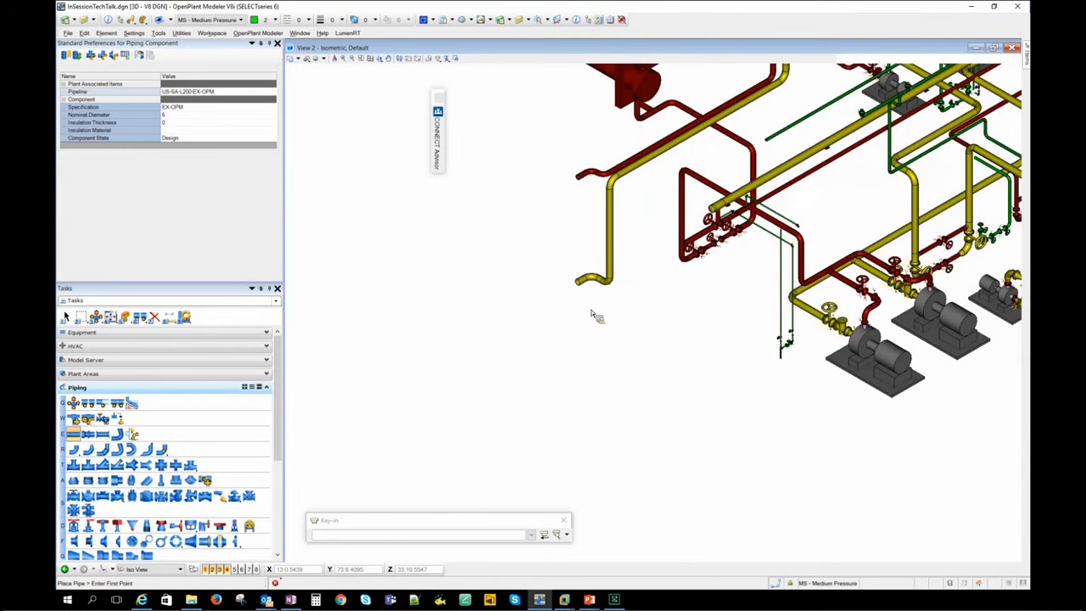
click(592, 303)
right_click(666, 269)
scroll(480, 274, up, 3)
scroll(436, 269, down, 3)
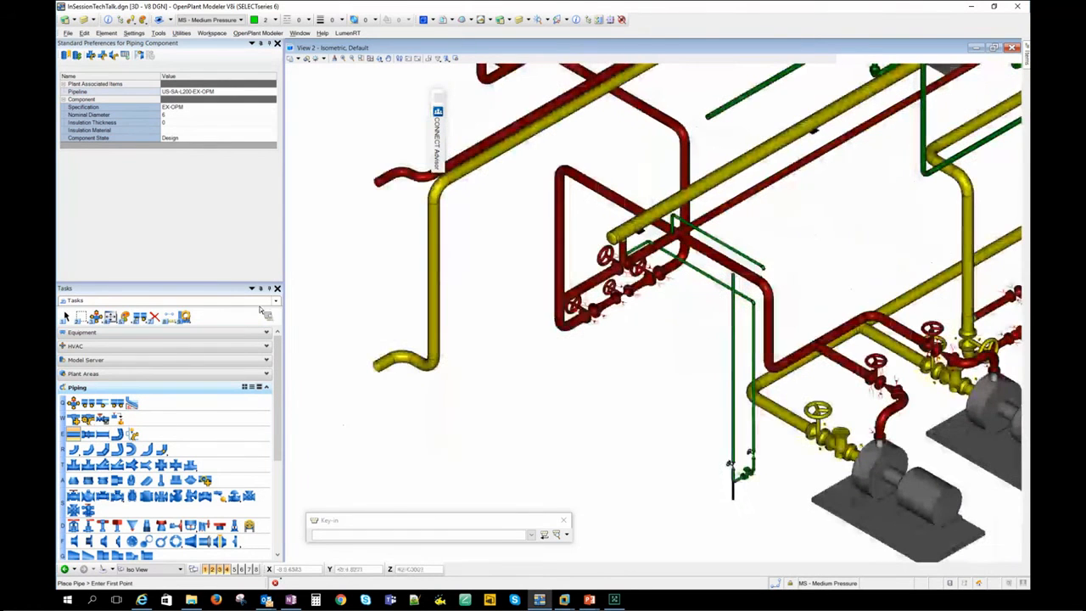
key(Escape)
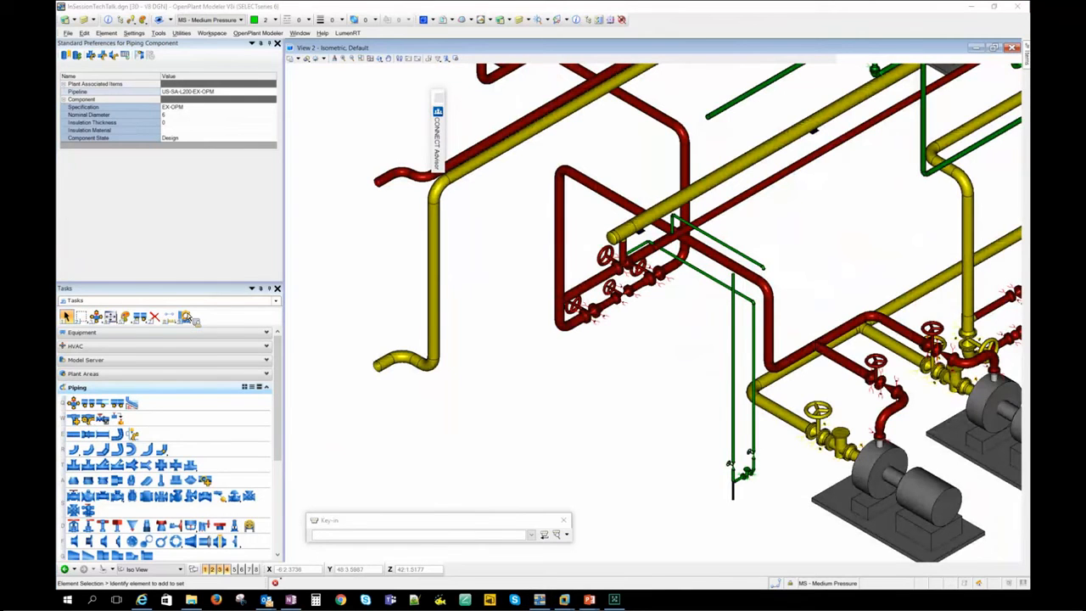
key(alt+Tab)
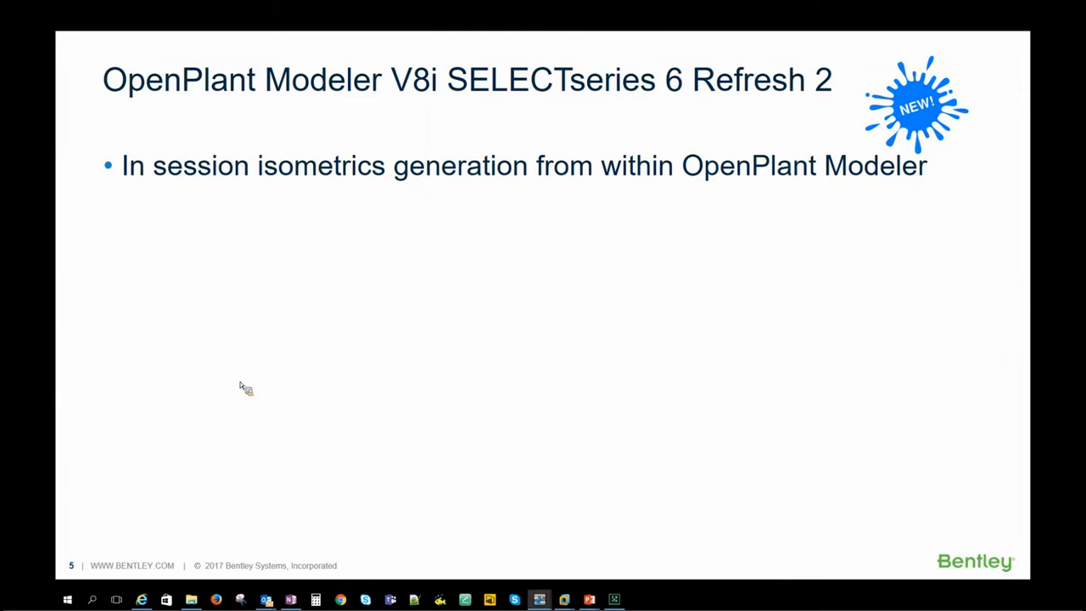
key(alt+Tab)
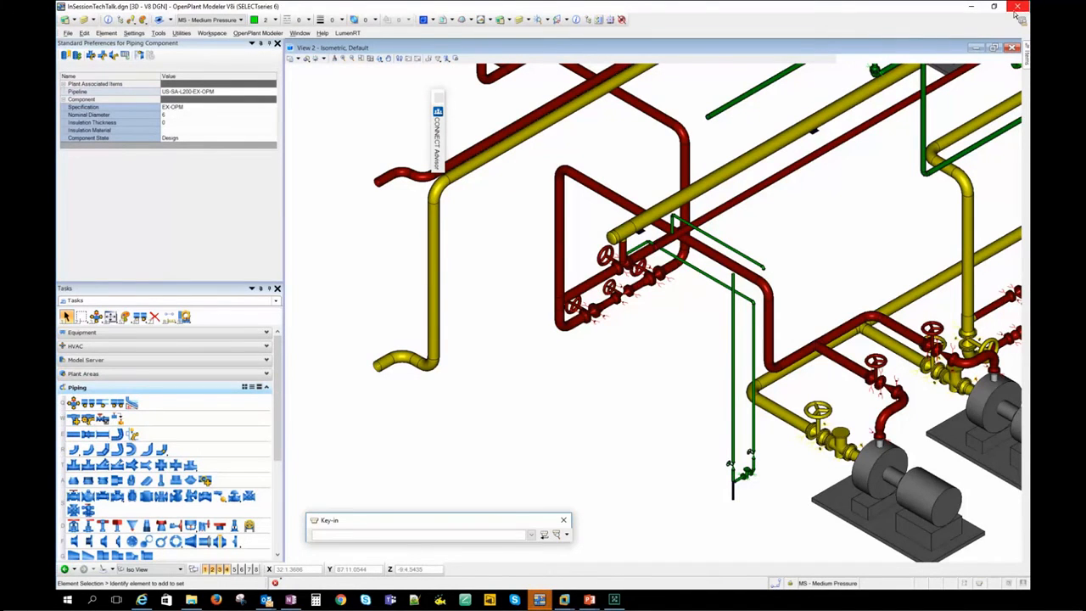
scroll(429, 370, down, 5)
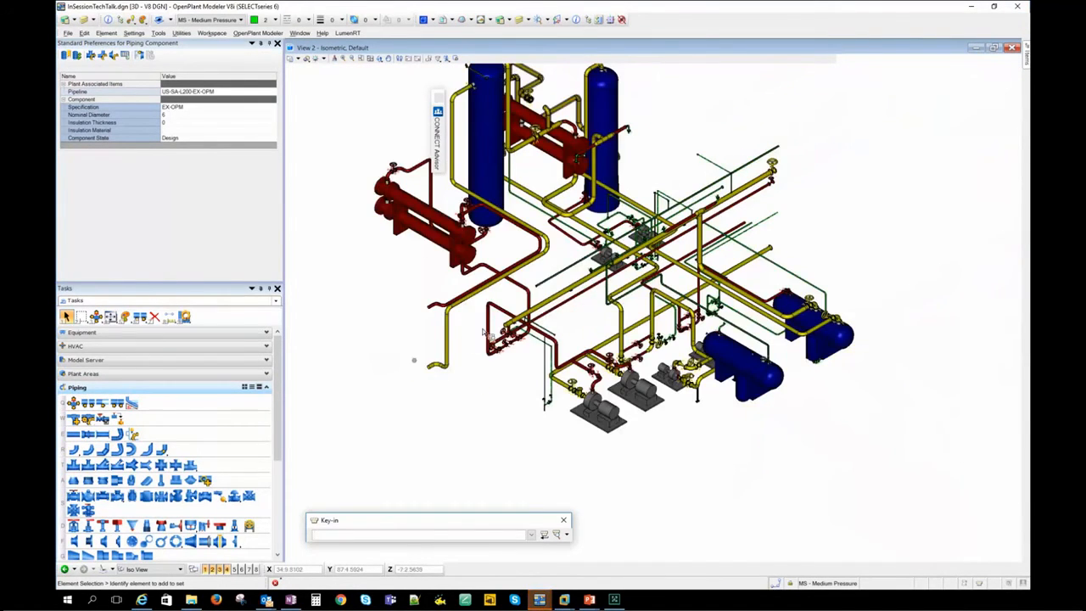
scroll(413, 359, up, 3)
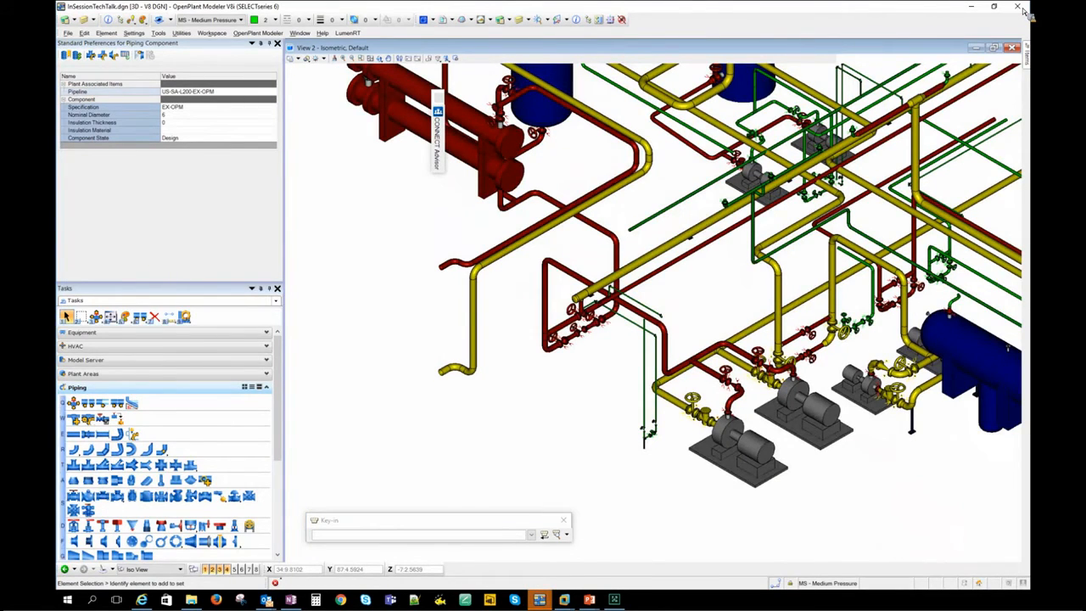
- Close the current drawing, choose the OPModeler_Metric project, and create and open a new drawing named TestDrawing
click(1021, 8)
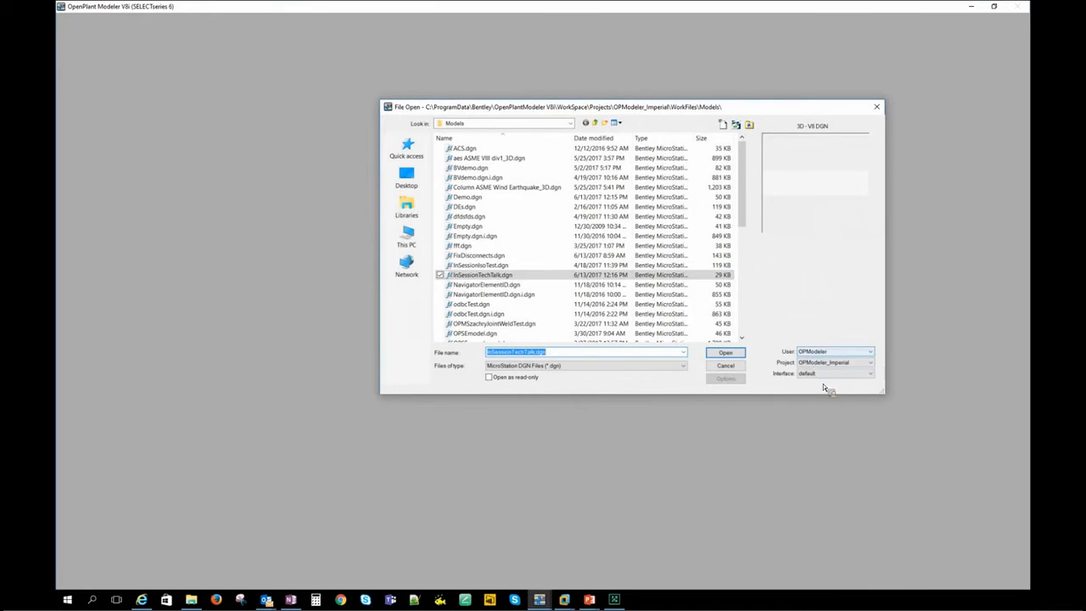
click(836, 362)
key(Return)
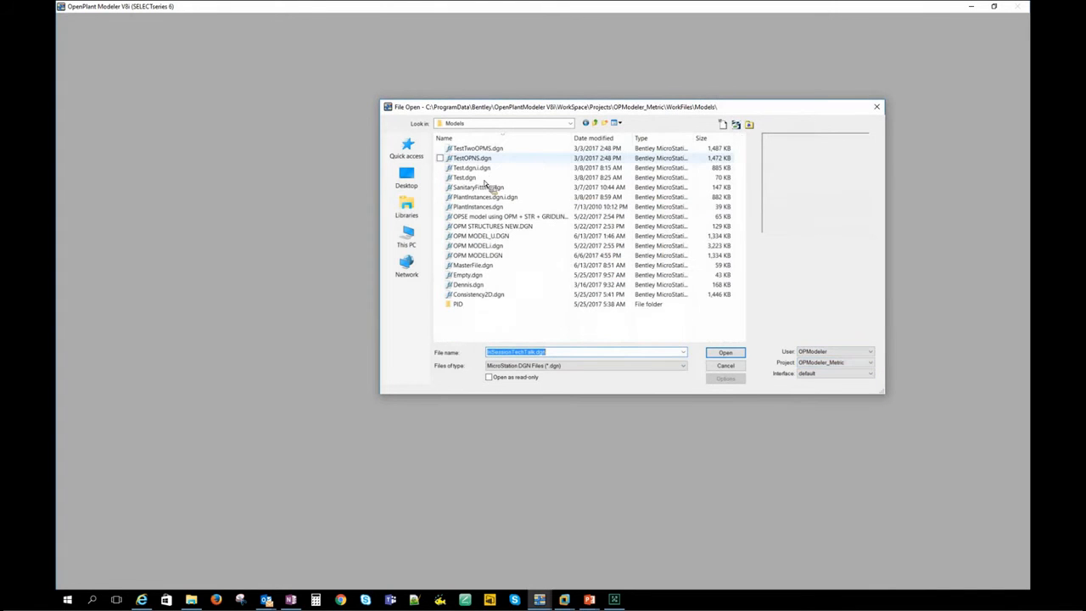
click(733, 125)
text(T)
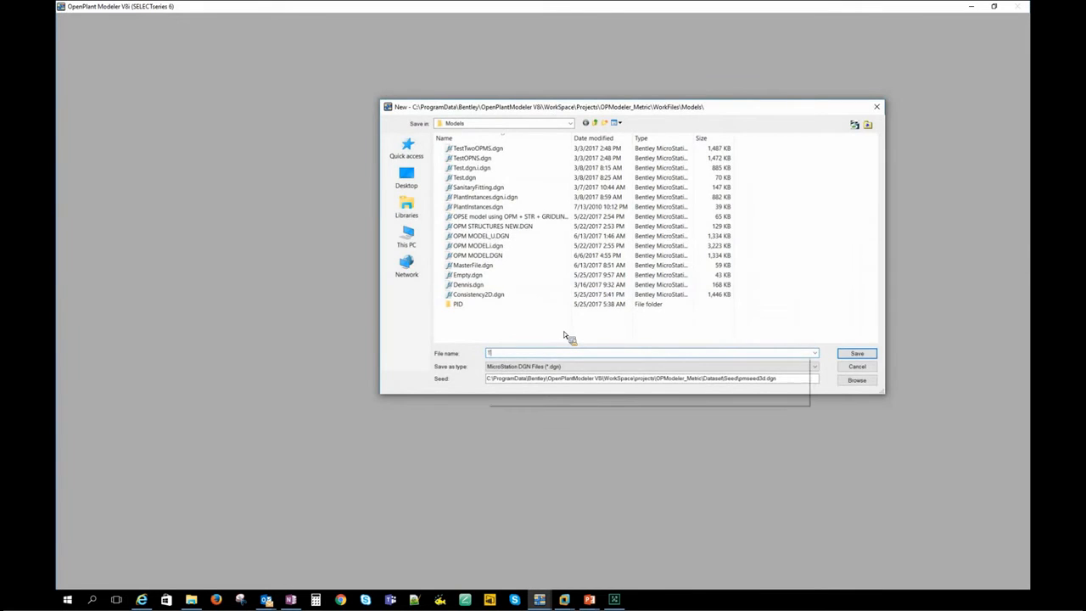
text(estDrawing)
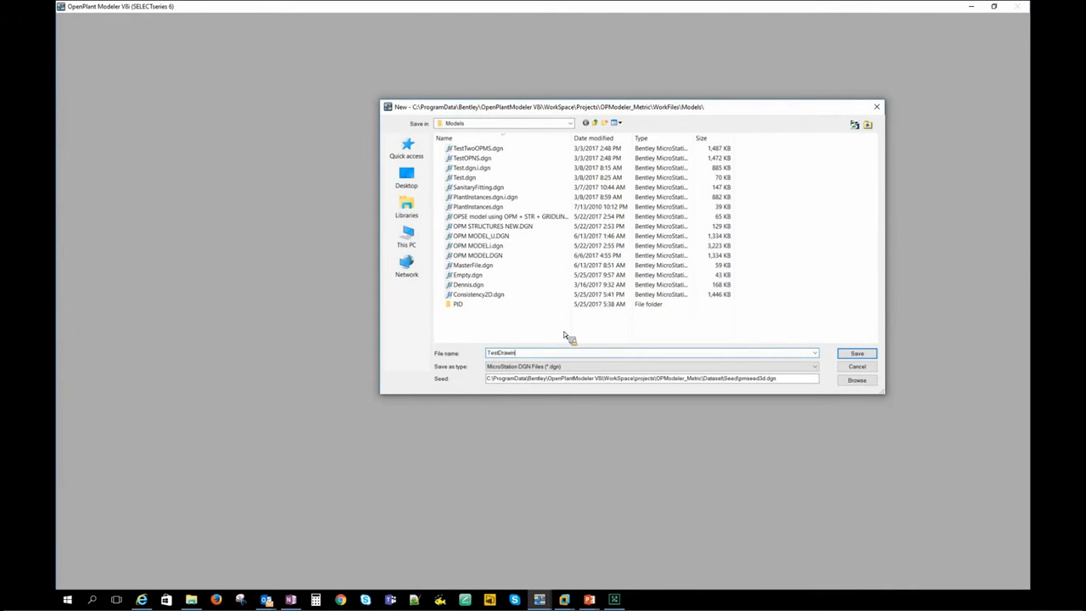
key(Return)
click(725, 353)
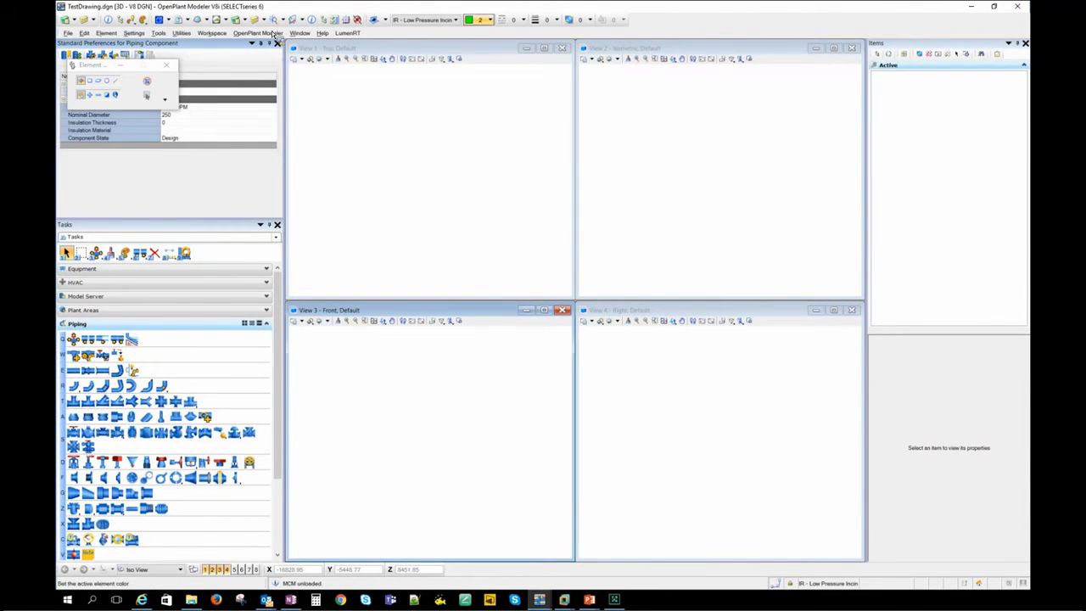
- Attach OPM MODEL_U.DGN to the drawing as a reference, using its Default model with Coincident orientation and 1:1 scale
click(181, 21)
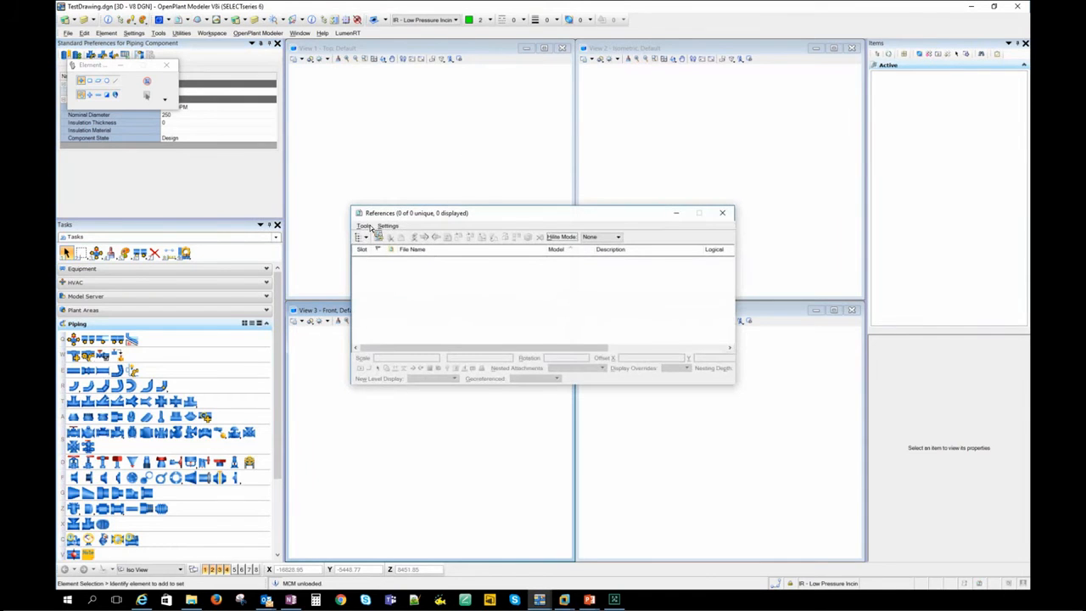
click(366, 226)
click(418, 236)
click(763, 338)
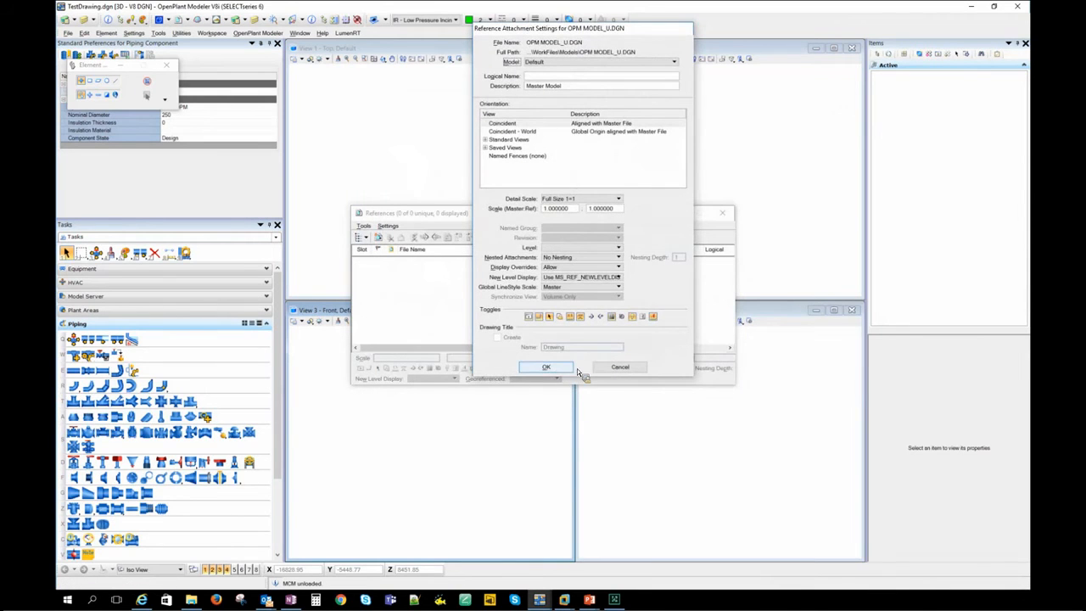
click(570, 369)
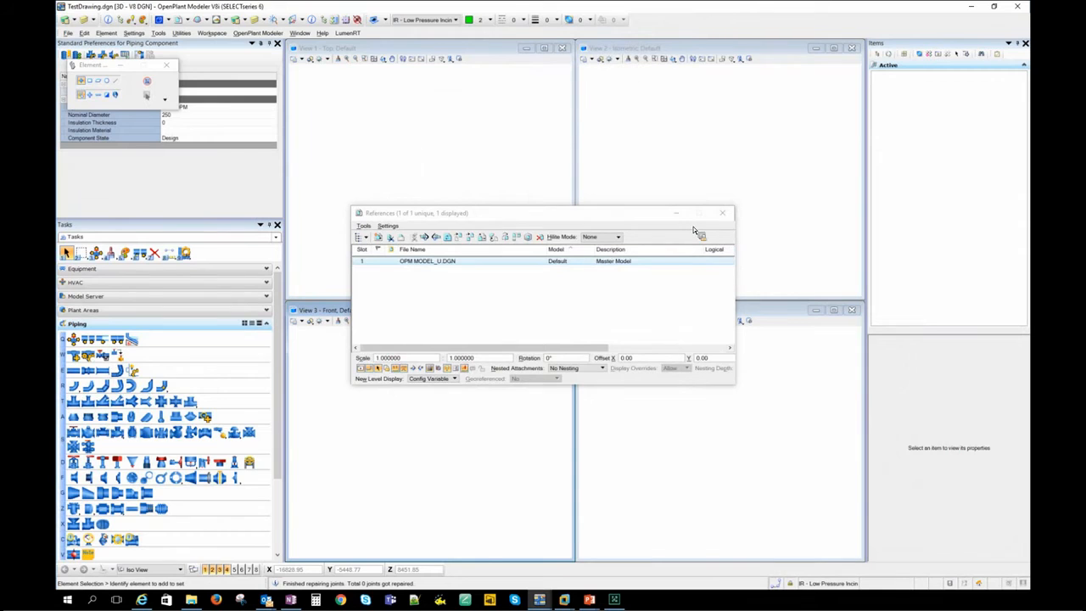
- Fit the isometric view to the referenced model, maximize it, and focus on the open lower end of the yellow line
click(663, 60)
scroll(646, 258, up, 1)
scroll(647, 259, down, 1)
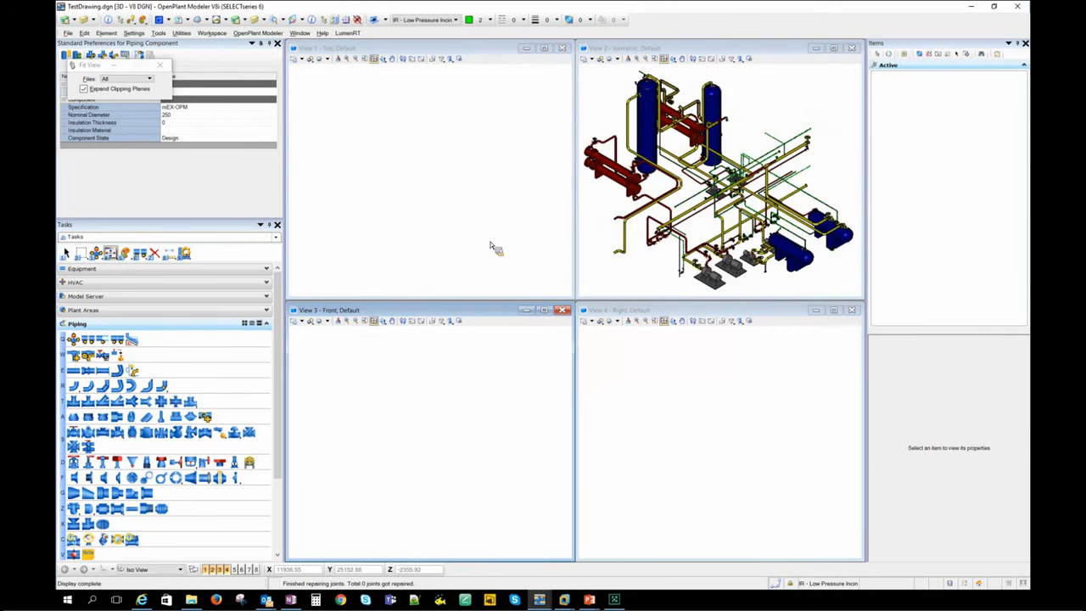
click(371, 61)
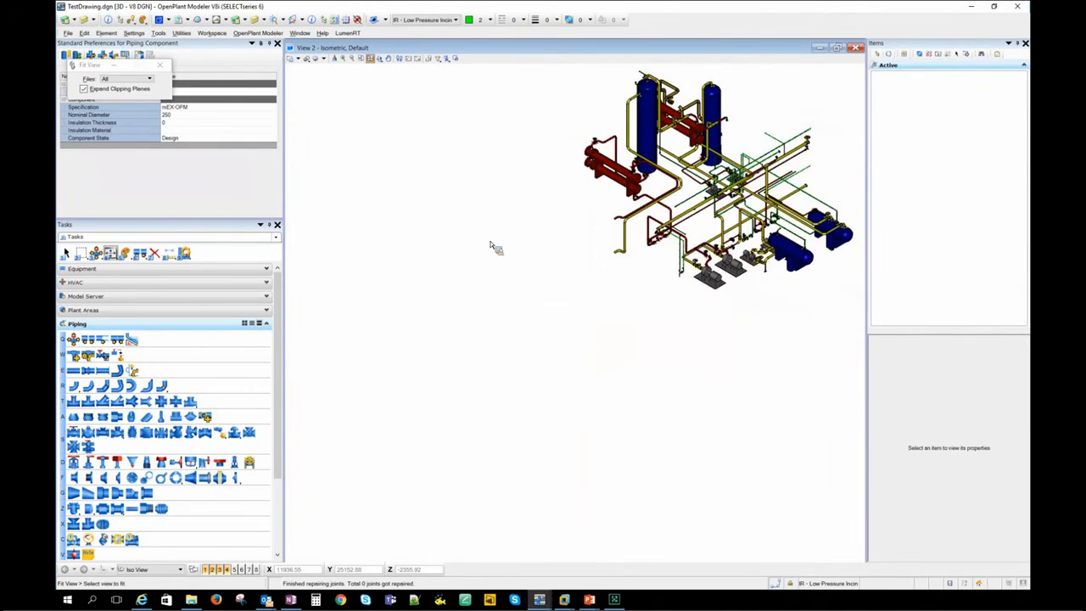
click(487, 251)
middle_drag(432, 376, 555, 231)
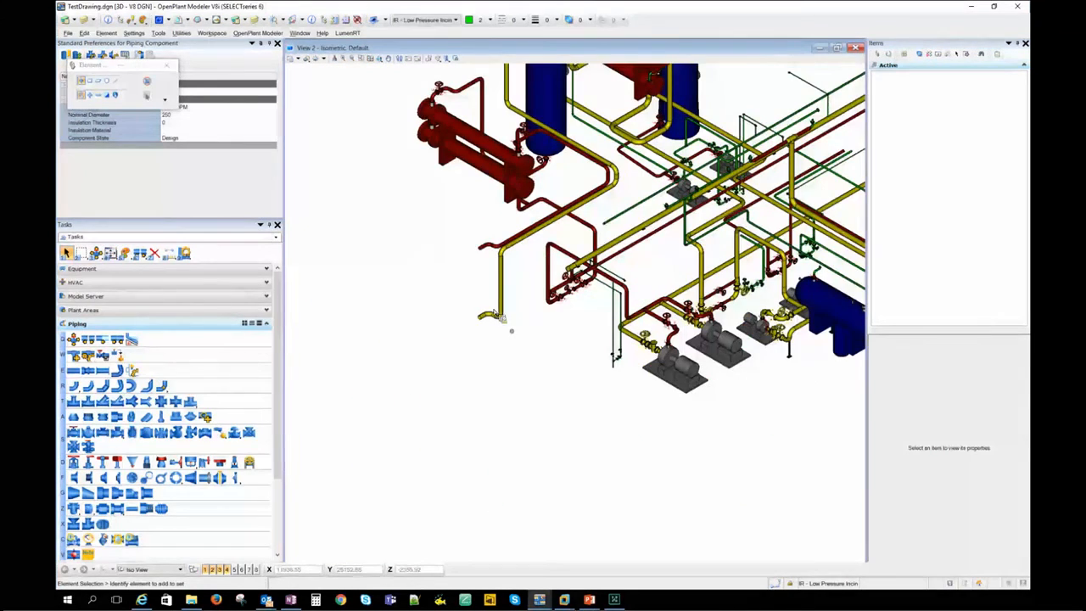
scroll(496, 316, up, 2)
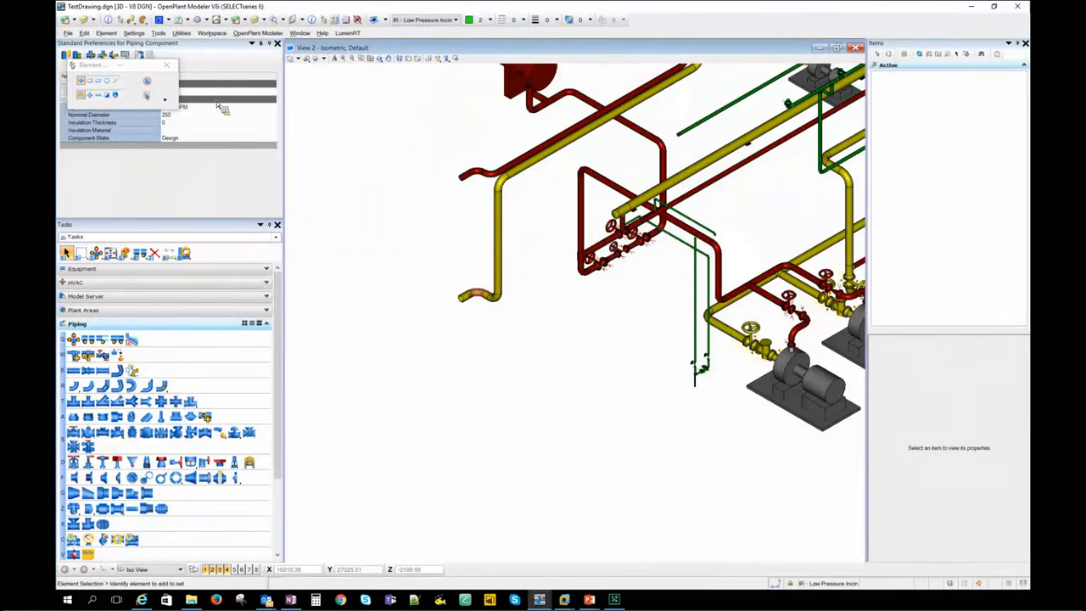
- Create a pipeline with unit DD, service SS and number L00, using specification mEX-OPM and a 250 mm nominal diameter
click(273, 93)
click(235, 102)
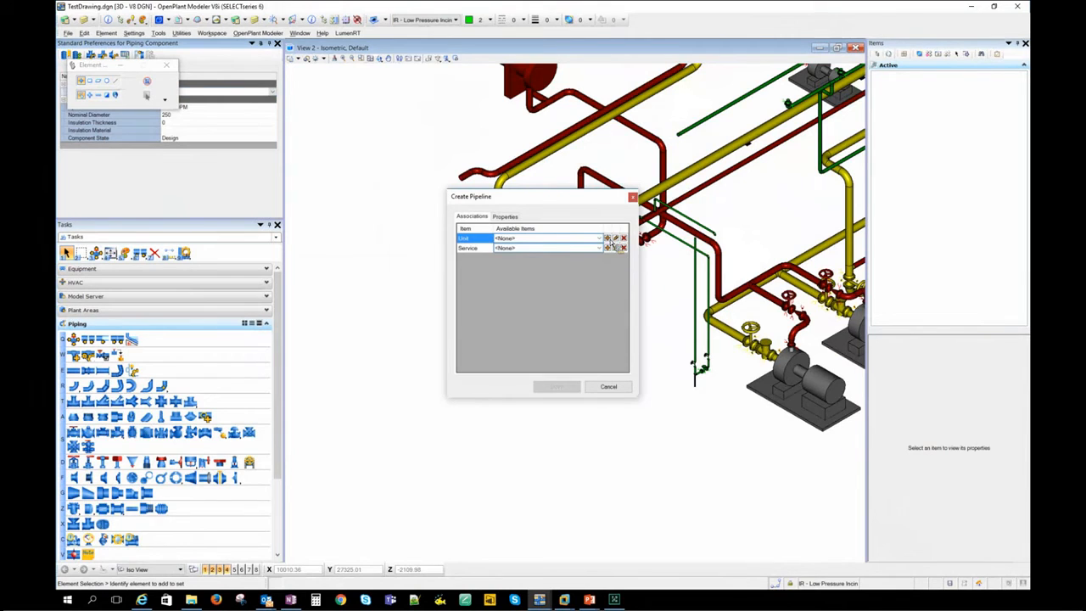
click(608, 238)
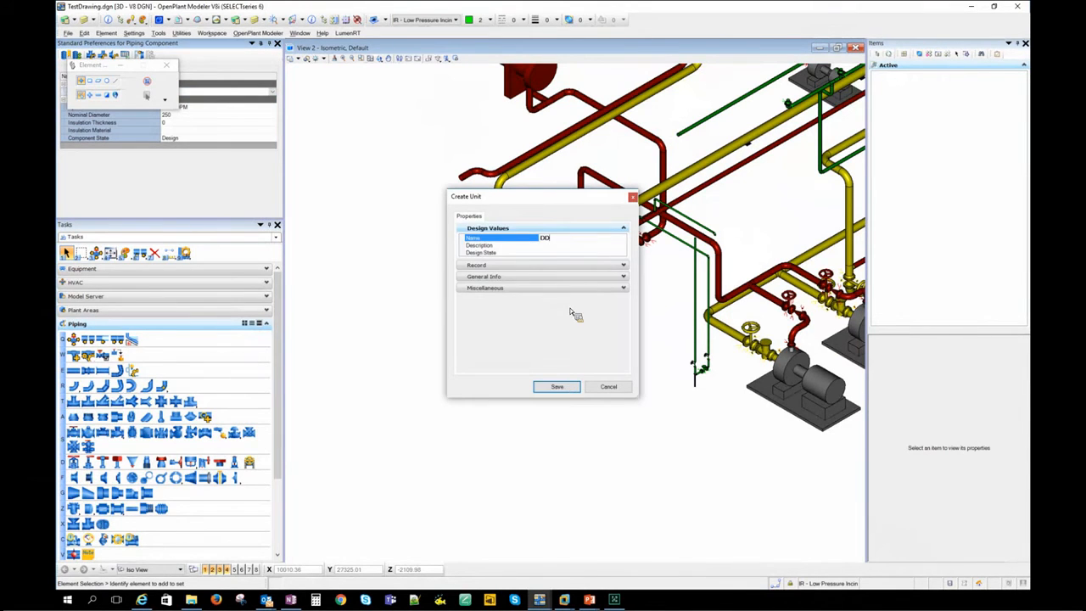
click(557, 386)
click(564, 244)
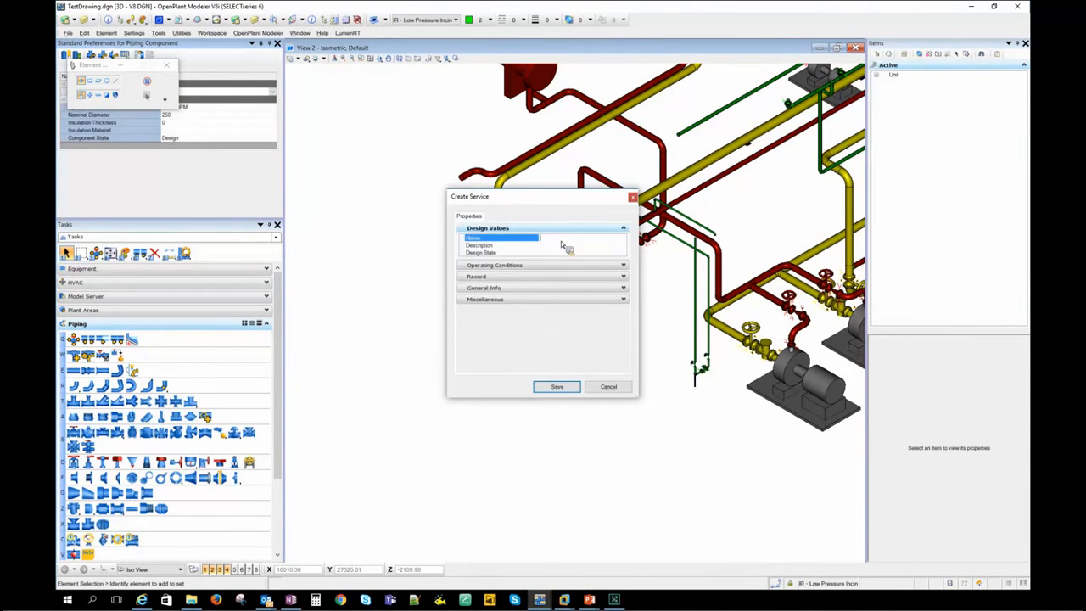
text(SS)
click(556, 386)
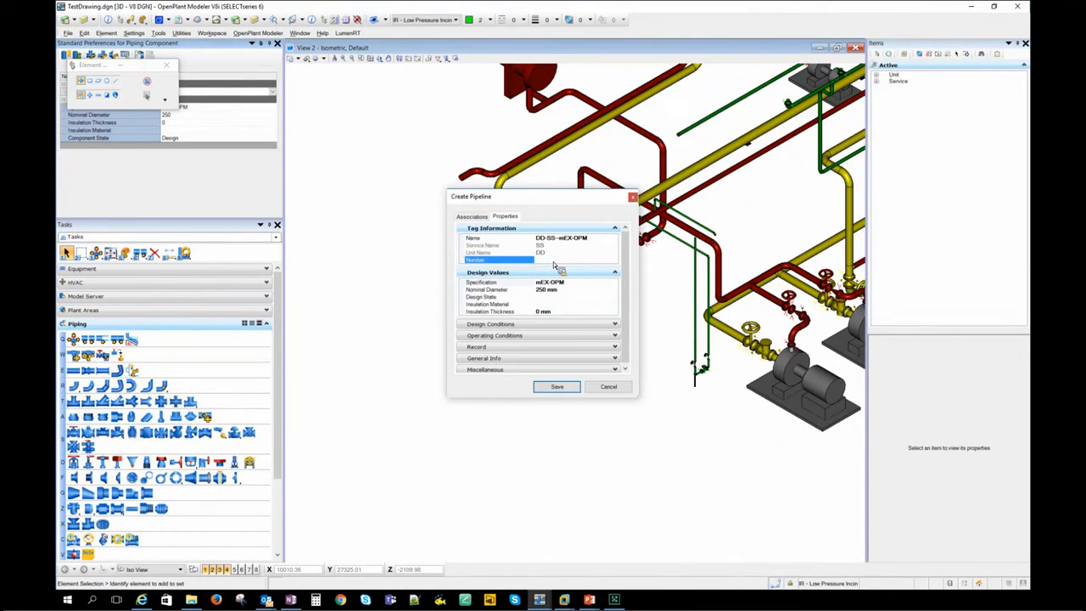
text(100)
click(548, 388)
- Place a 250 mm pipe run from the open end of the yellow line, with two horizontal legs meeting at a 90-degree turn
click(80, 372)
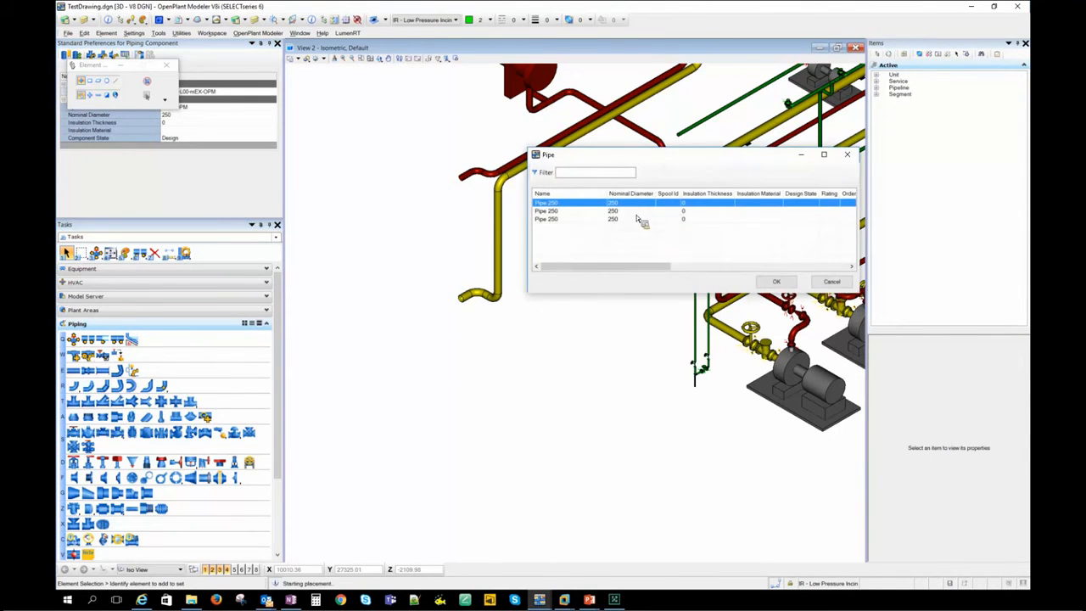
click(783, 285)
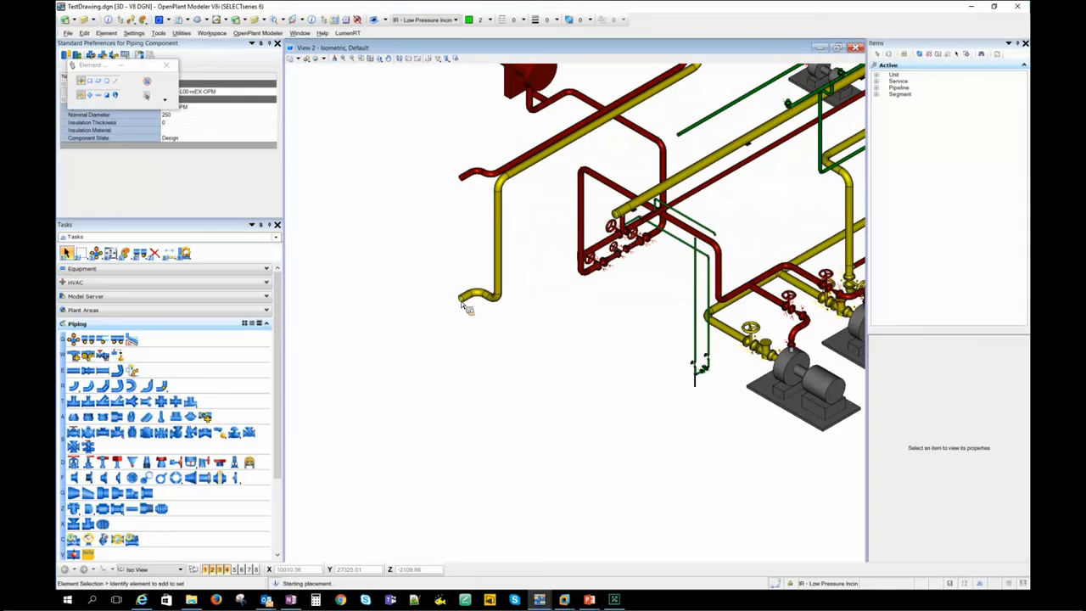
click(463, 303)
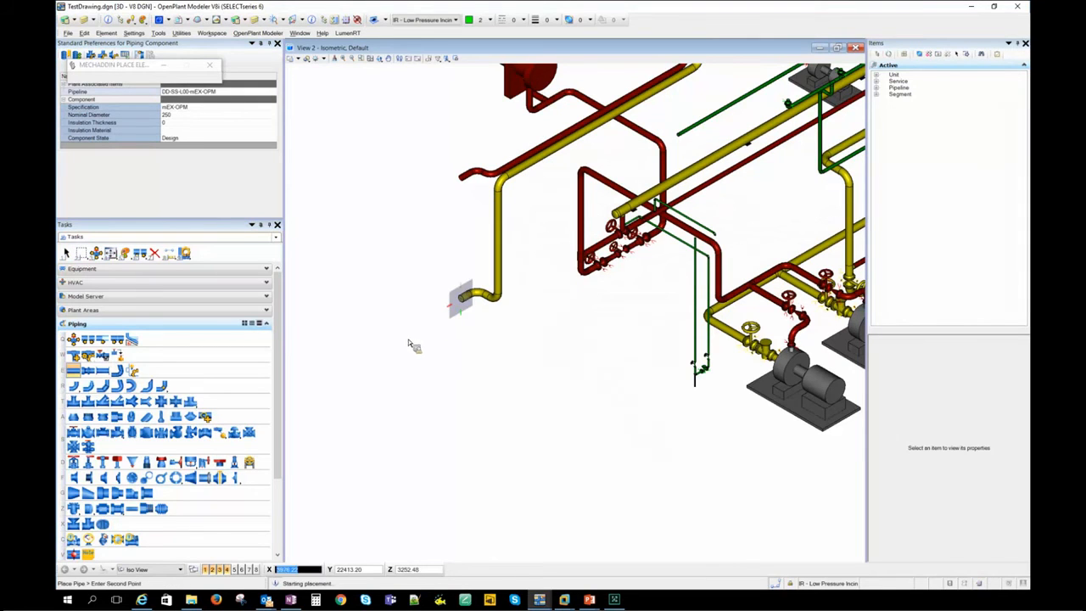
click(467, 399)
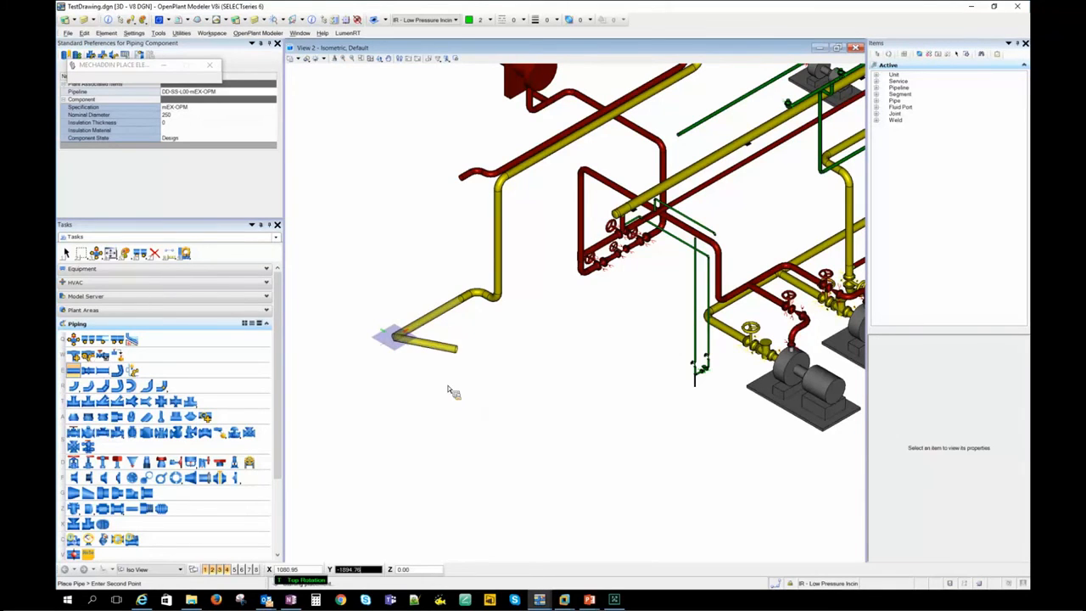
click(482, 388)
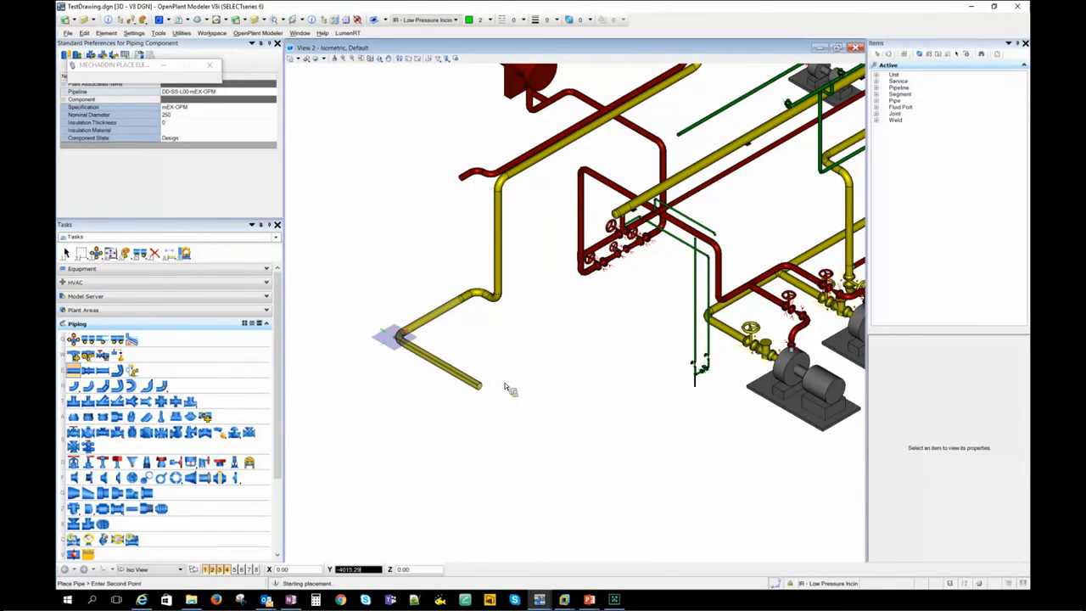
right_click(513, 381)
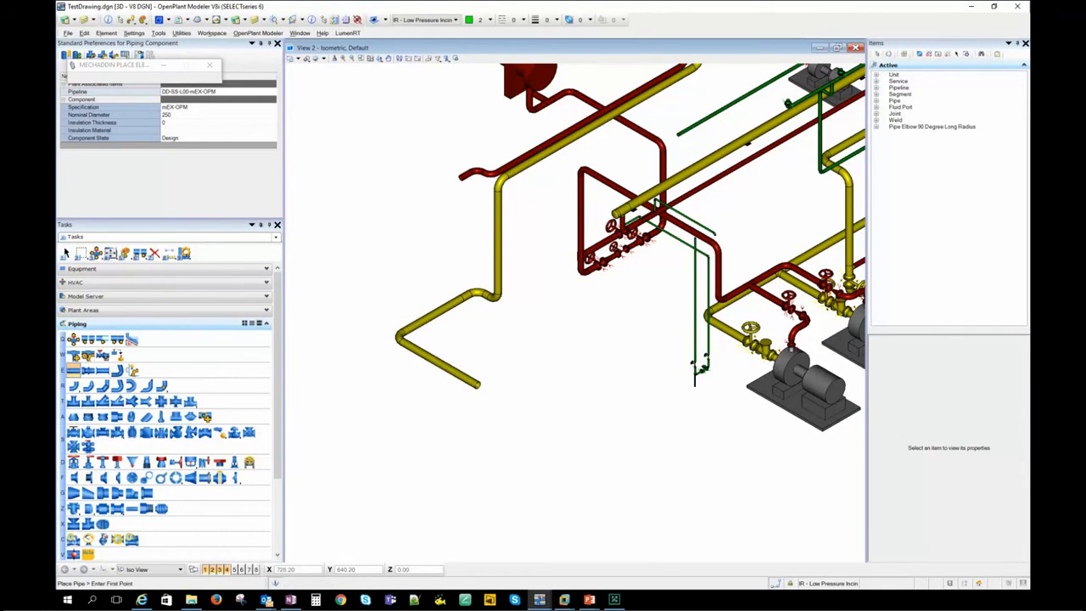
click(66, 253)
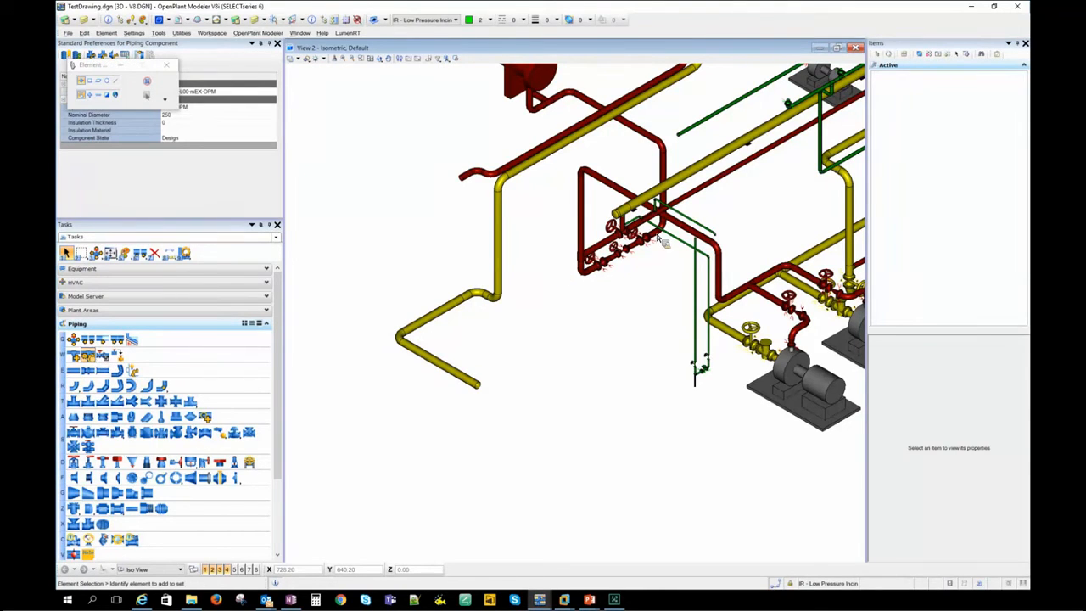
- Open the Pipeline Manager, list all active and referenced pipelines, and move its window clear of the model
click(88, 355)
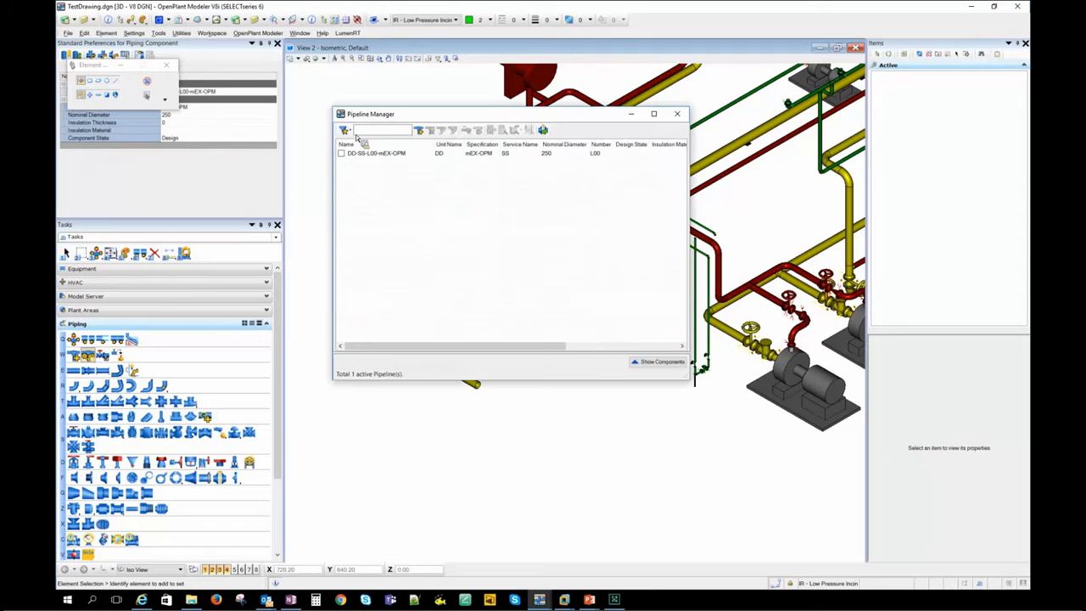
click(347, 132)
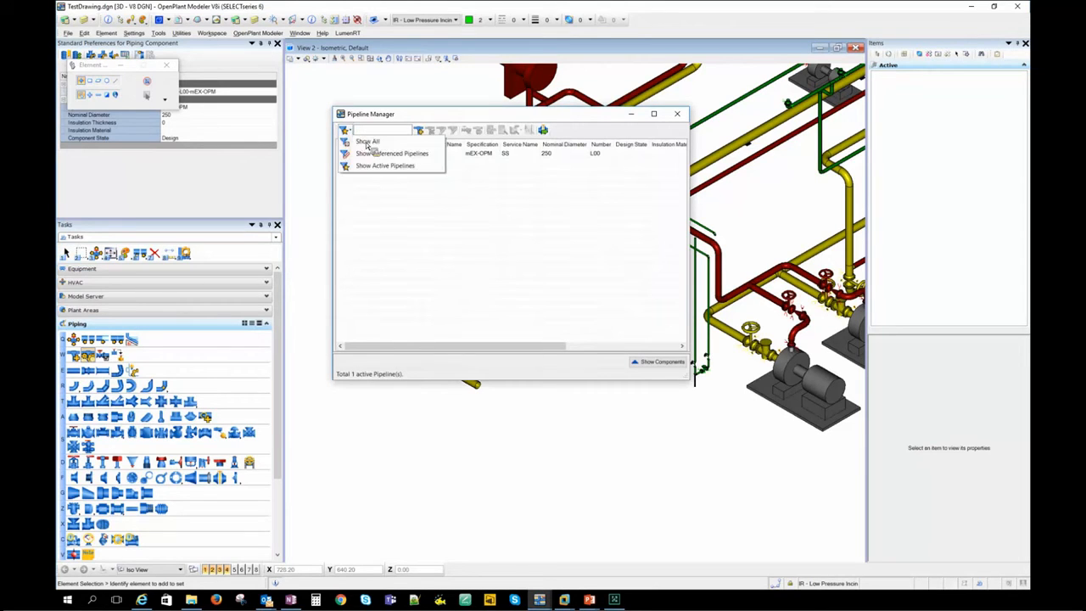
click(370, 141)
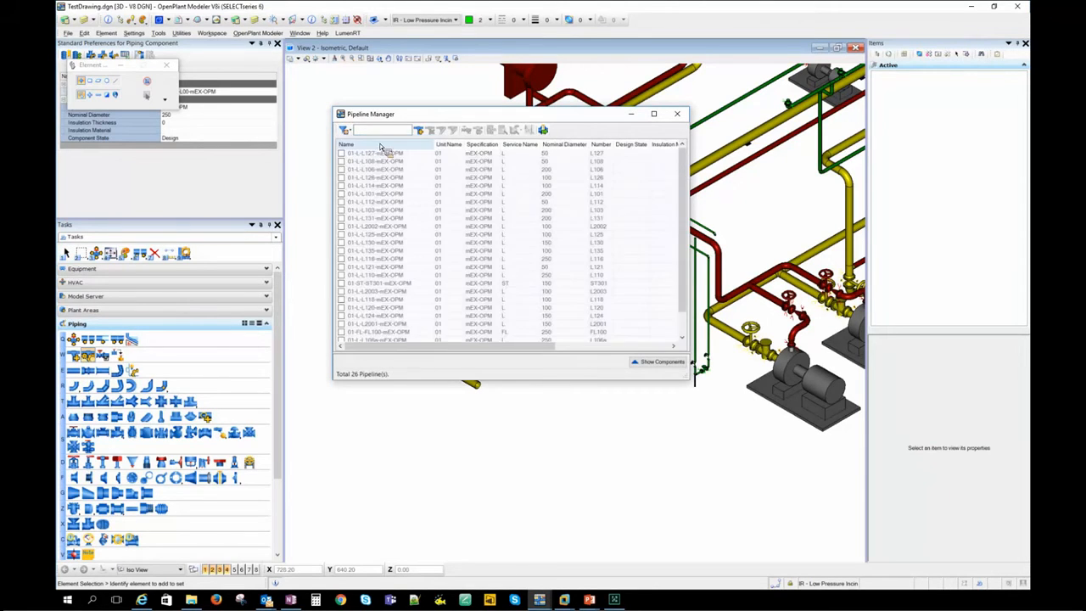
scroll(699, 267, down, 1)
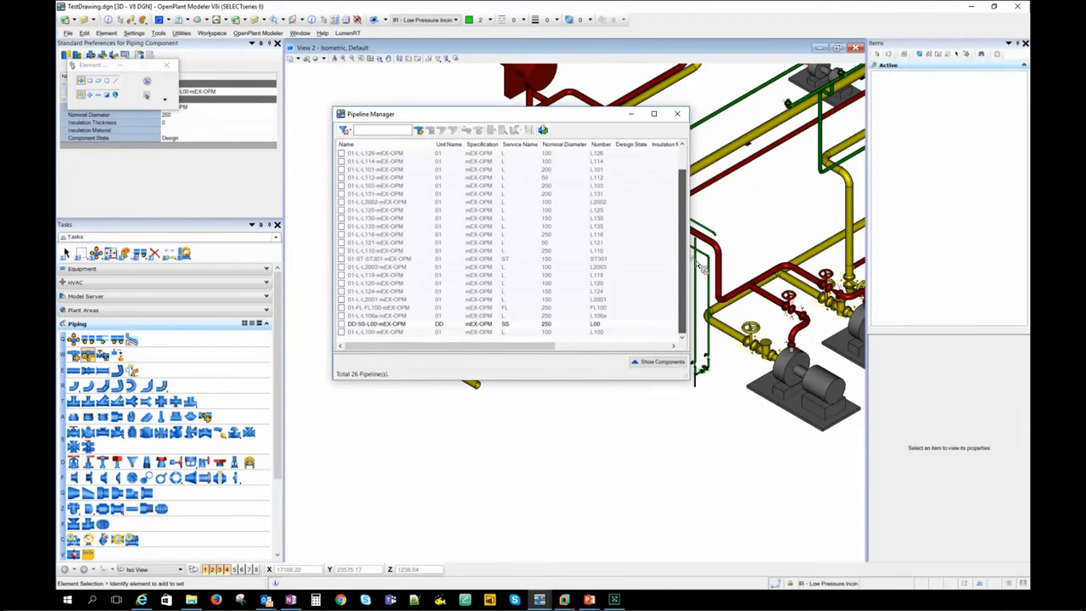
drag(407, 114, 350, 101)
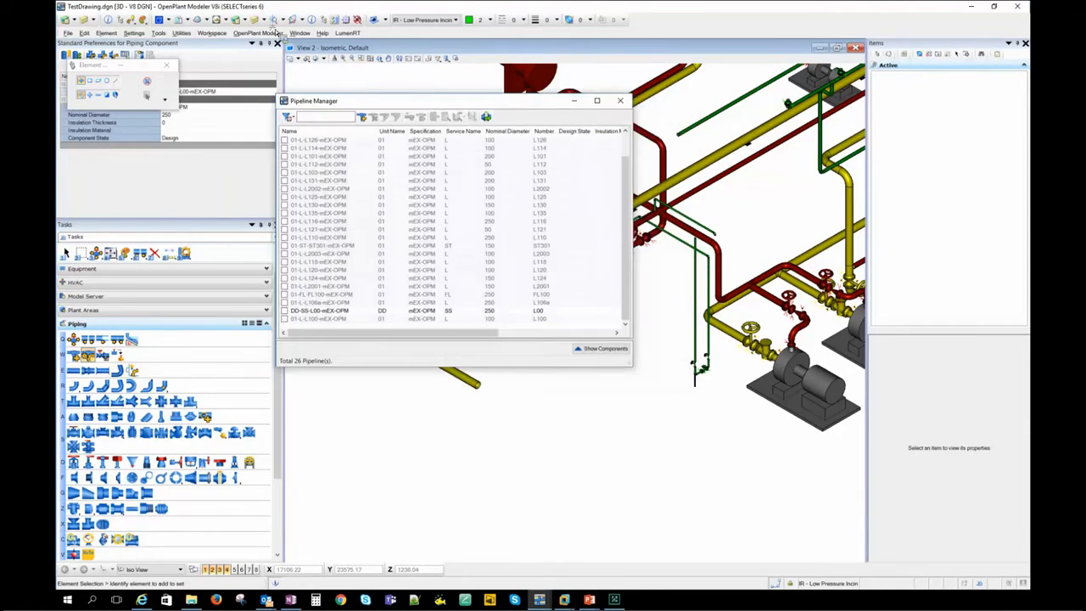
drag(274, 32, 181, 12)
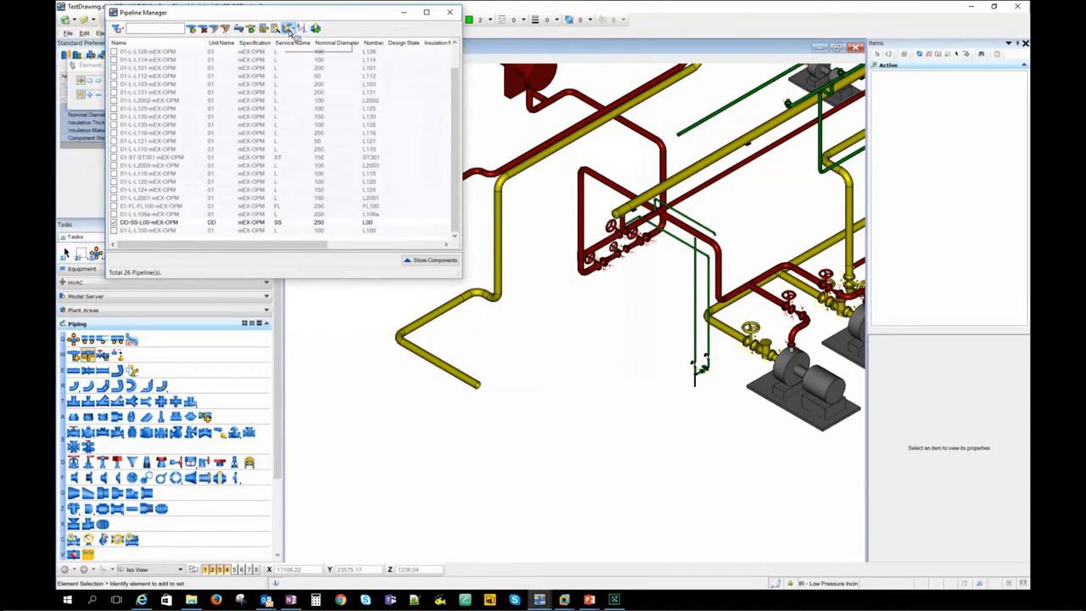
- Create an iso sheet for pipeline DD-SS-L00-mEX-OPM and generate its isometric in the IFC style
click(276, 30)
click(570, 345)
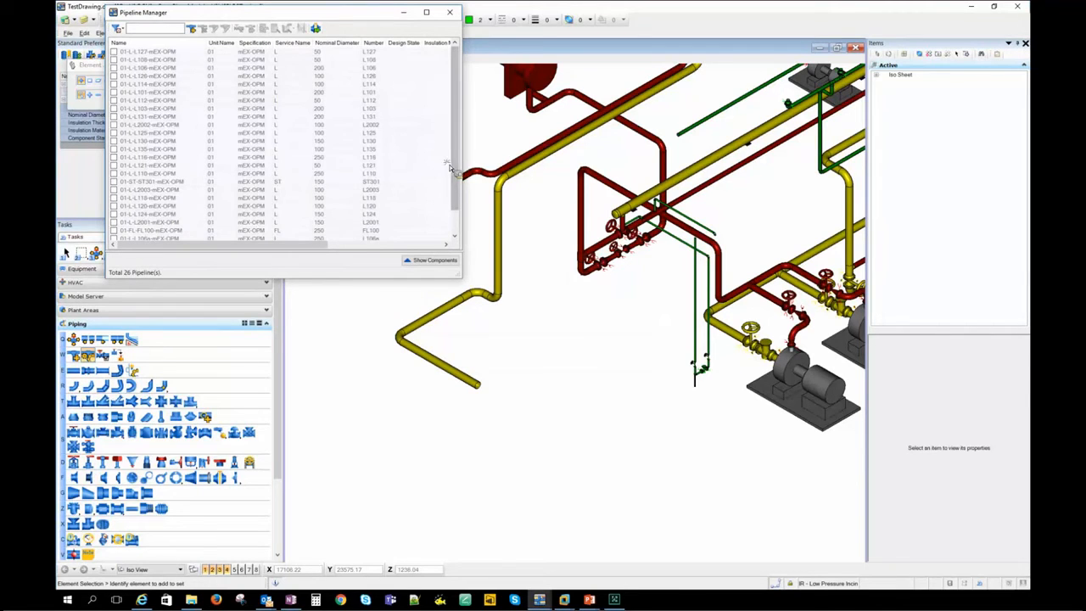
scroll(452, 167, down, 1)
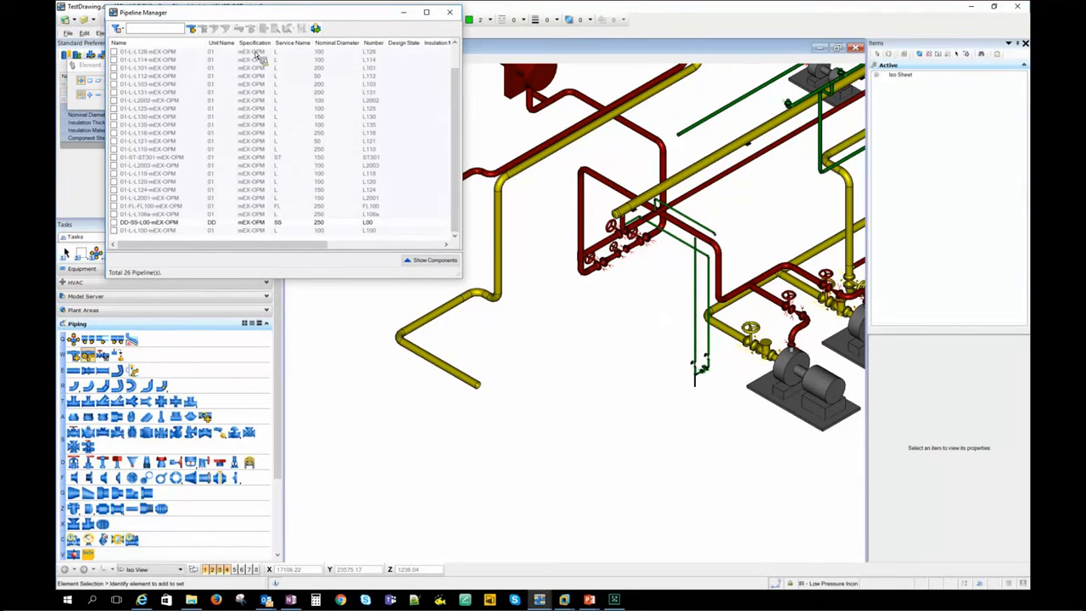
click(301, 28)
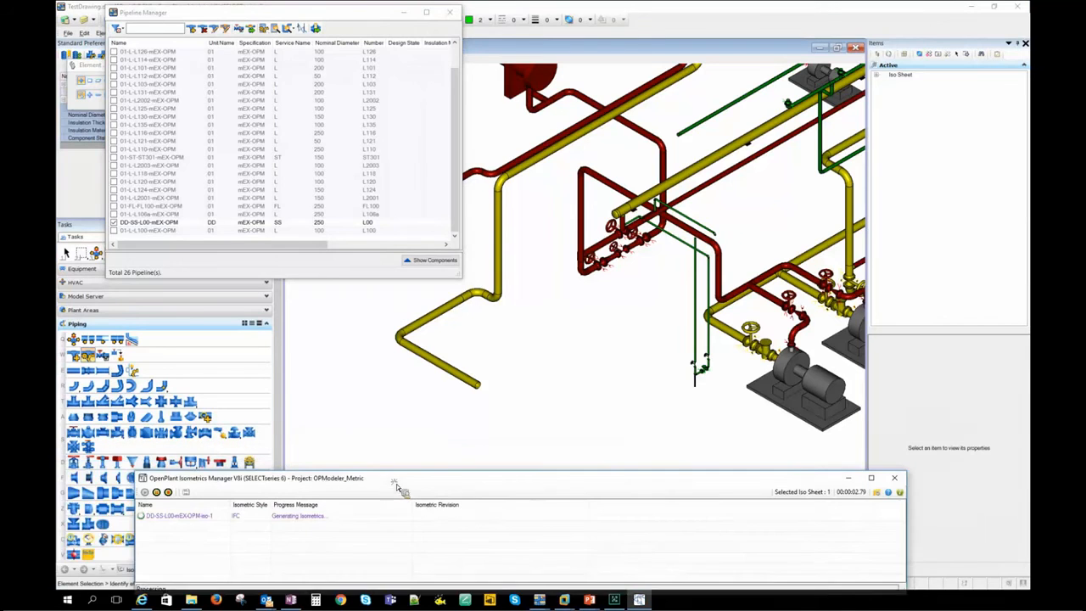
drag(838, 543, 1030, 538)
- Open the generated isometric DD-SS-L00-mEX-OPM-iso-1 and examine the continuation note where it joins the referenced line
click(238, 519)
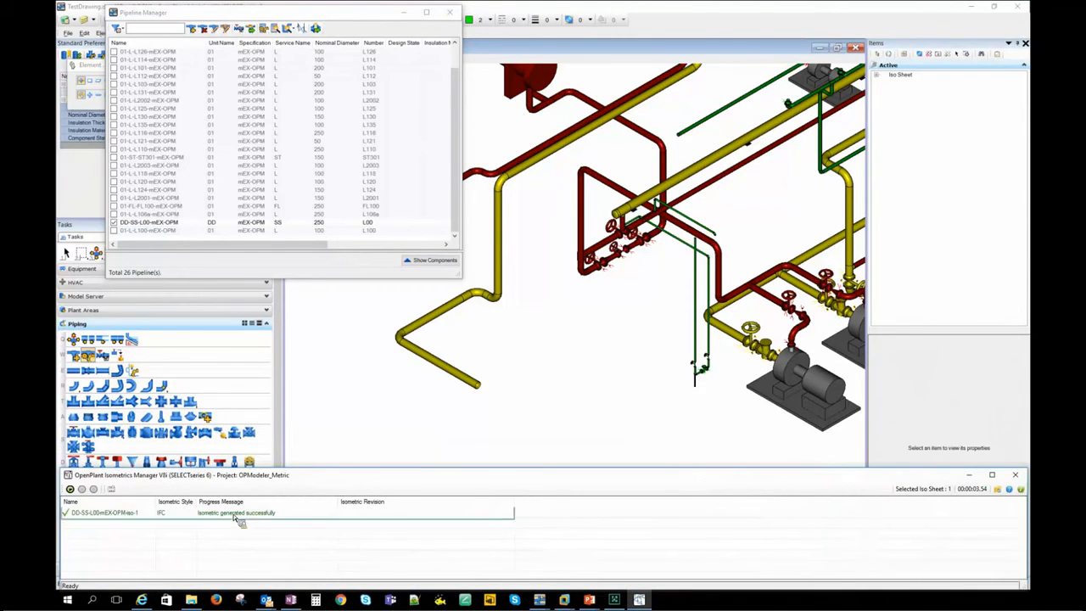
right_click(236, 518)
click(271, 520)
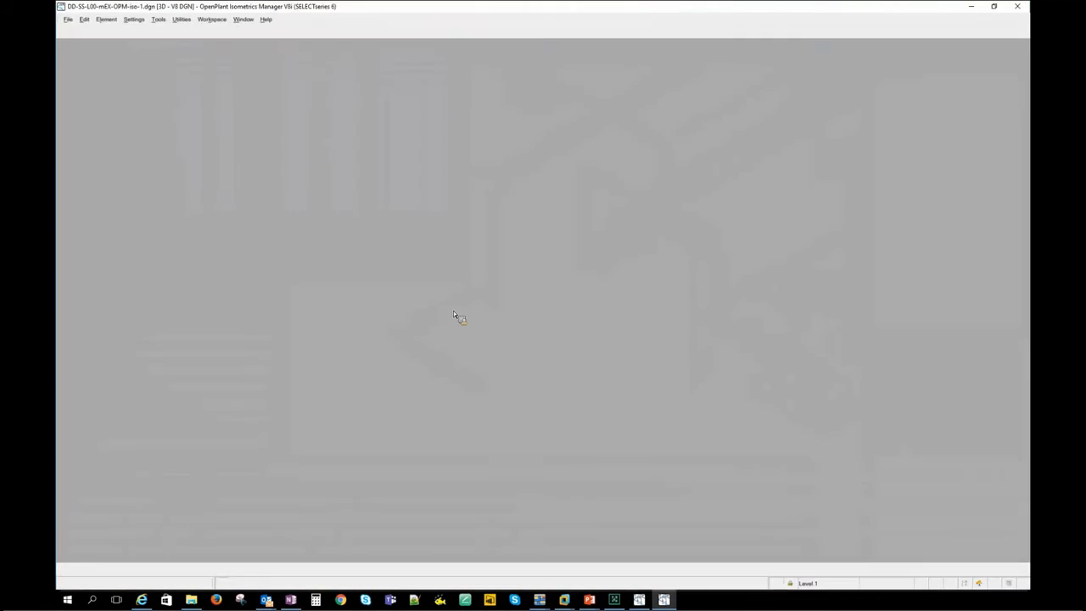
scroll(474, 125, up, 8)
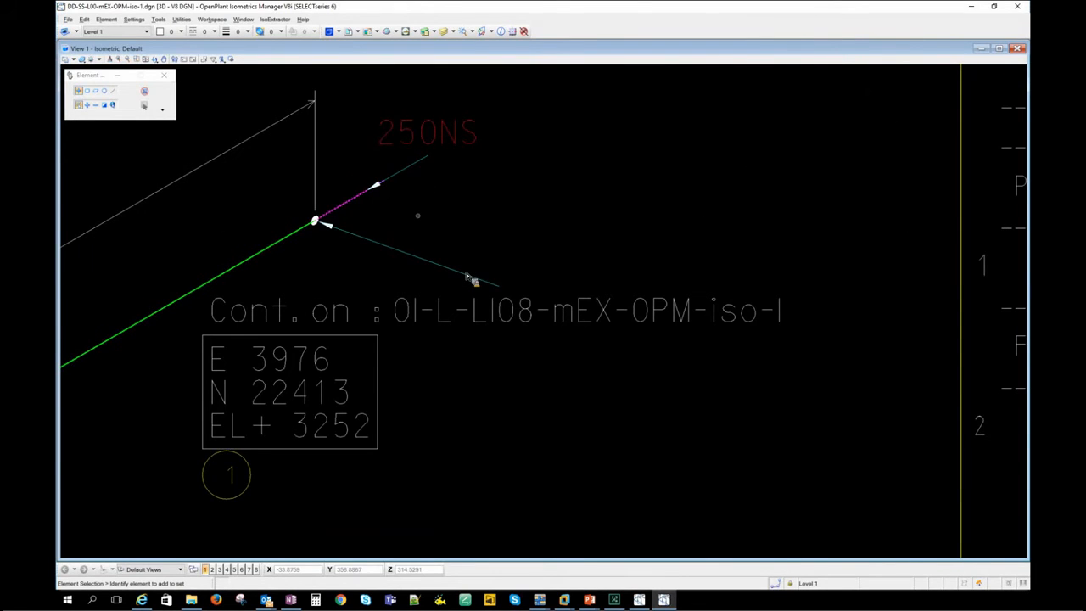
scroll(497, 282, down, 4)
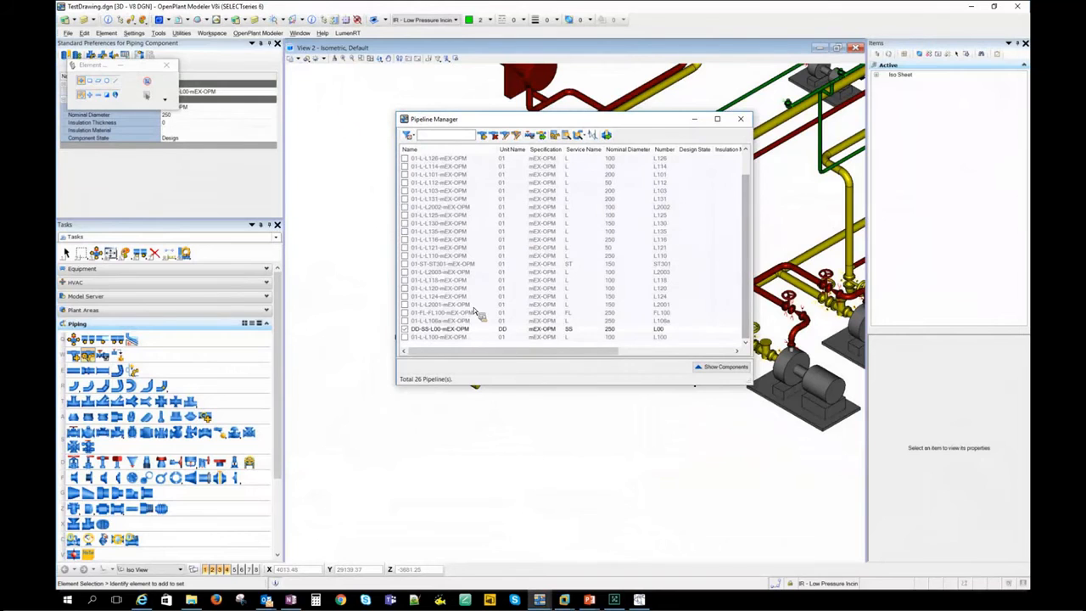
- Select only the referenced pipelines 01-L-L106a-mEX-OPM and 01-FL-FL100-mEX-OPM and generate their isometrics
click(430, 329)
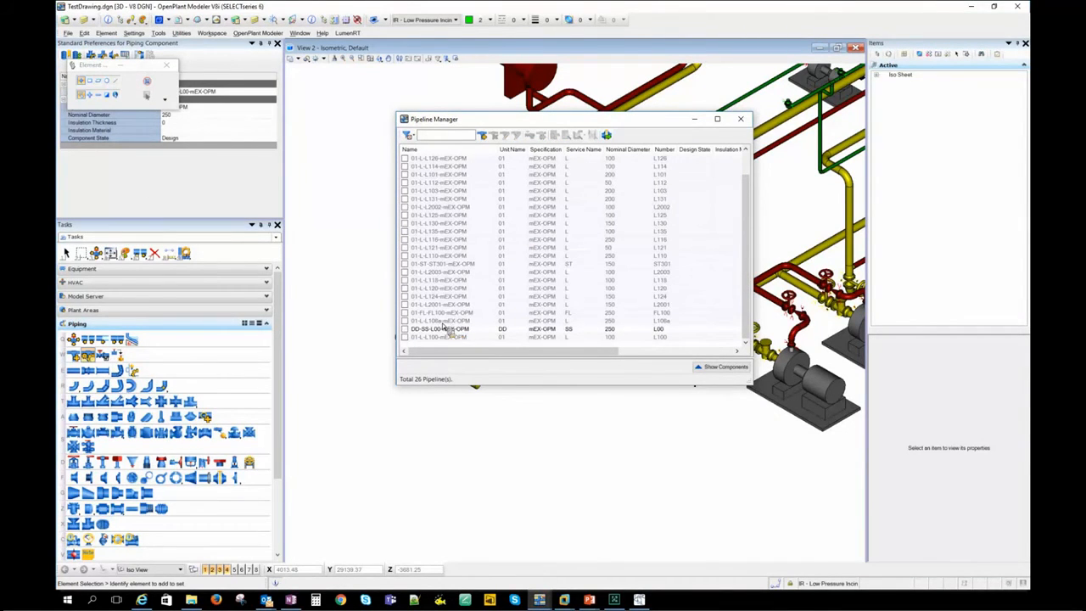
click(407, 323)
click(407, 314)
click(592, 135)
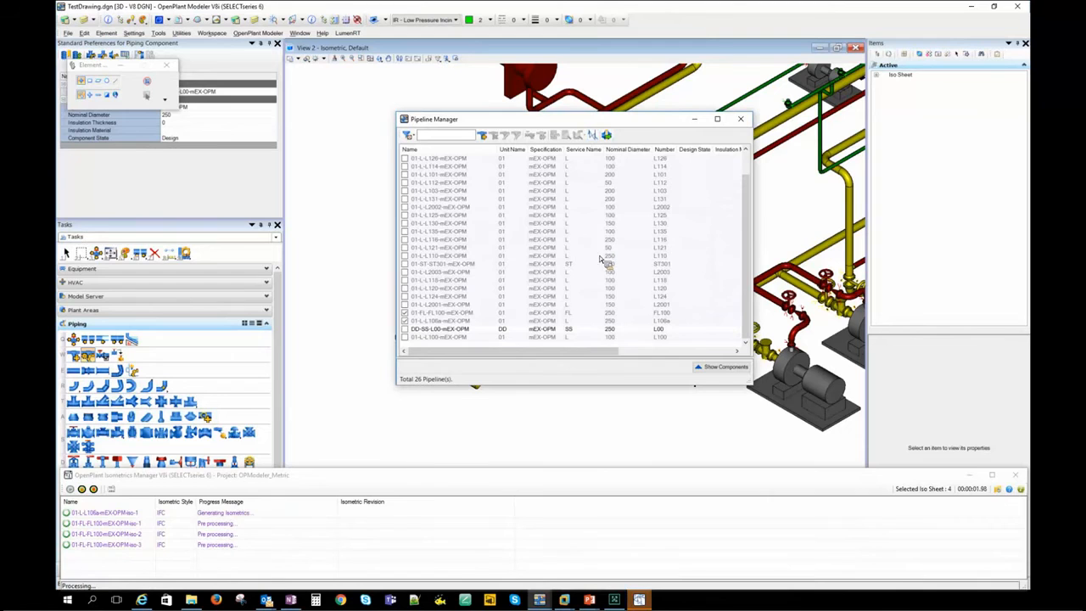
- Open the generated isometric 01-L-L106a-mEX-OPM-iso-1 to examine its drawing
click(183, 546)
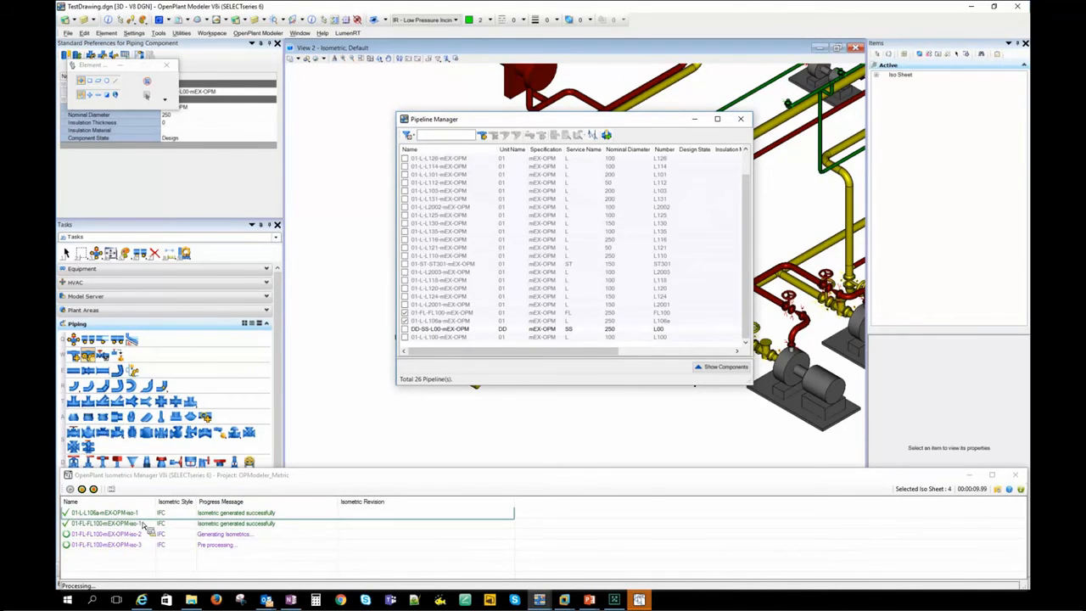
right_click(260, 517)
click(449, 464)
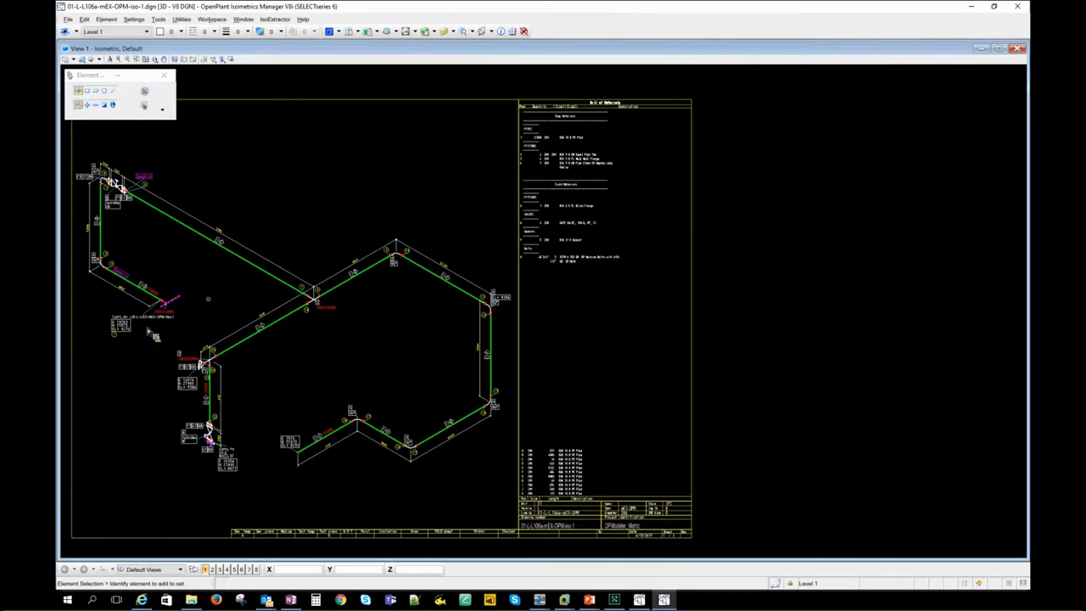
- Examine the routing and continuation notes on the 01-L-L106a-mEX-OPM-iso-1 drawing, and close it
scroll(174, 313, up, 3)
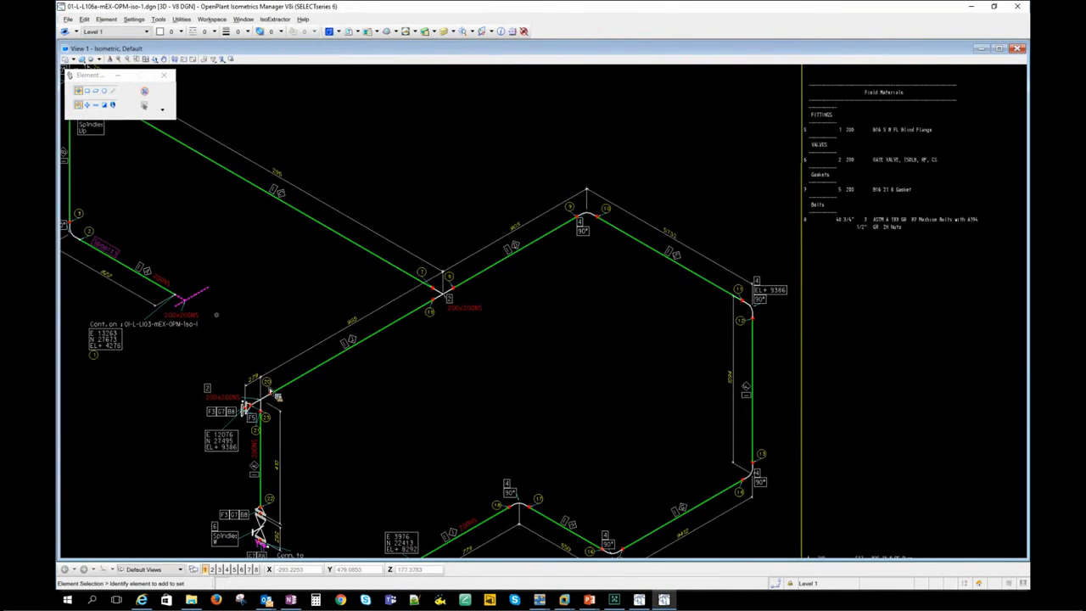
scroll(271, 388, down, 3)
scroll(256, 458, up, 3)
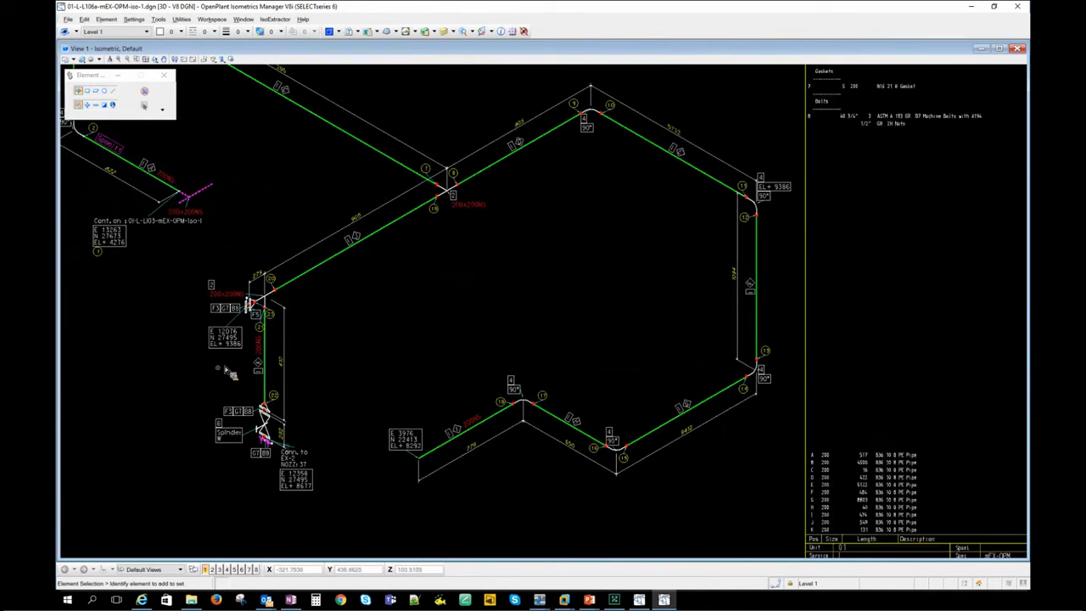
scroll(722, 368, down, 2)
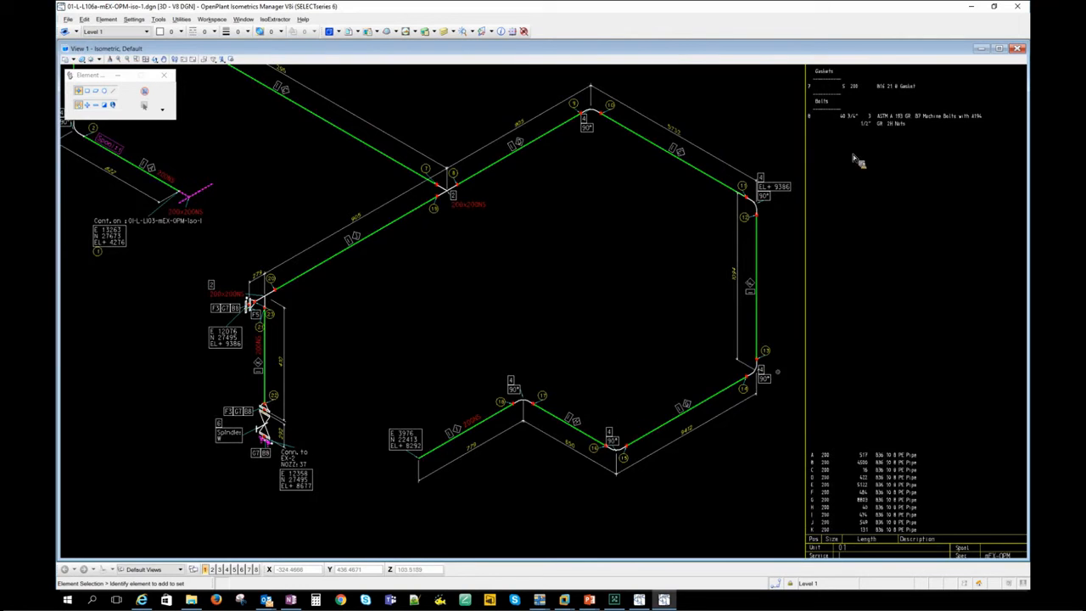
click(1018, 7)
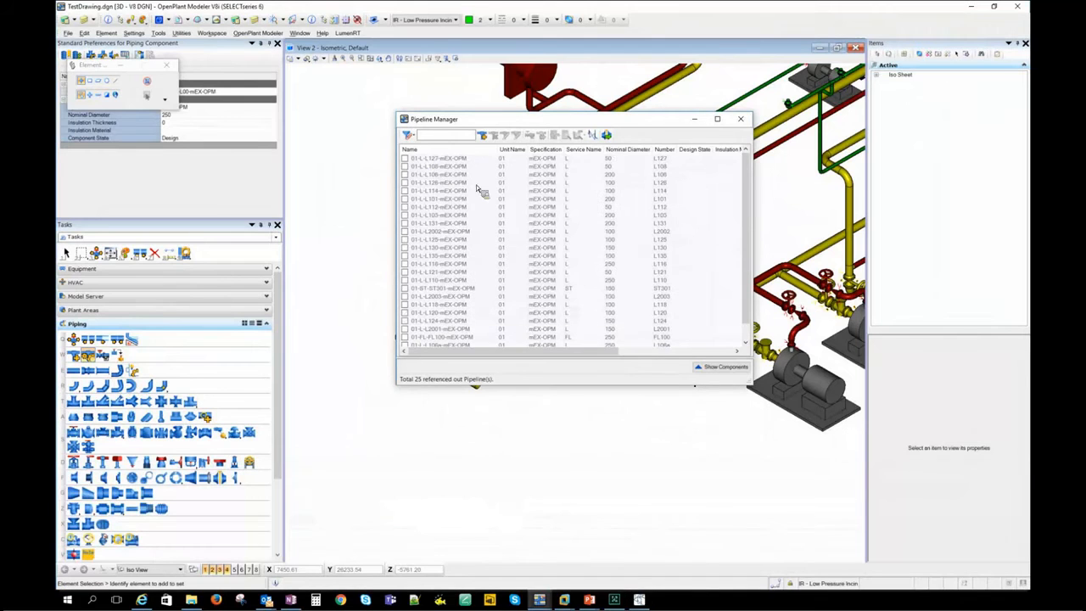
- Look through the referenced pipelines in the Pipeline Manager and close it
scroll(752, 259, down, 1)
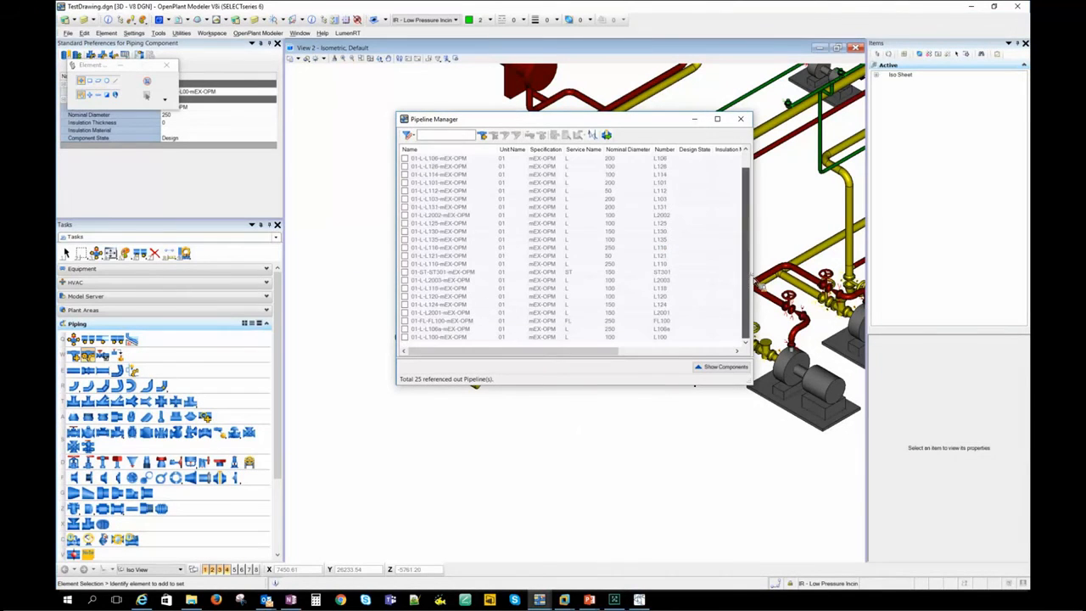
scroll(752, 254, up, 1)
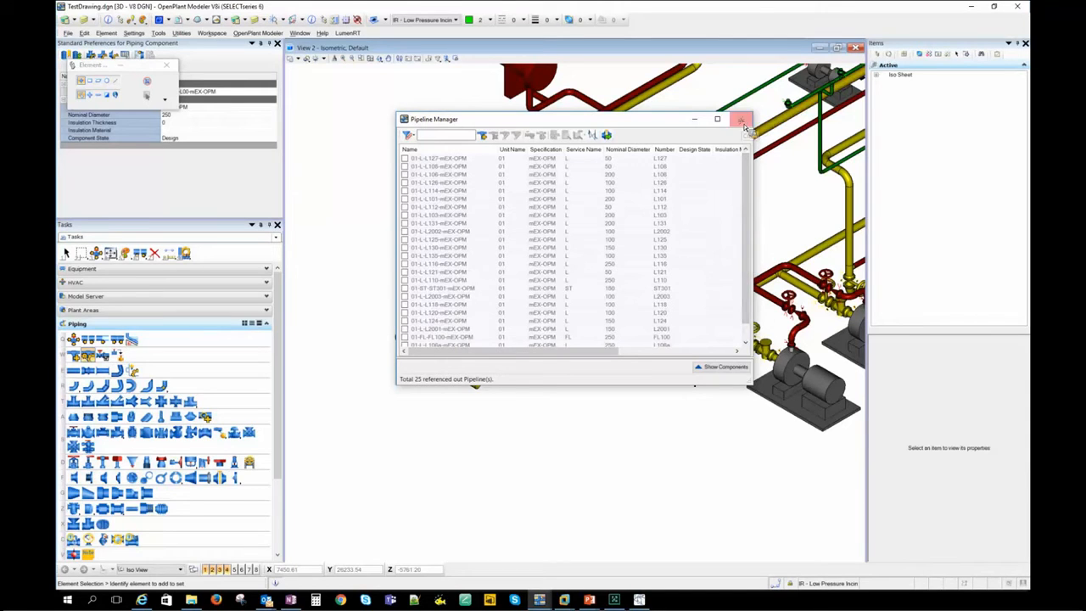
click(741, 119)
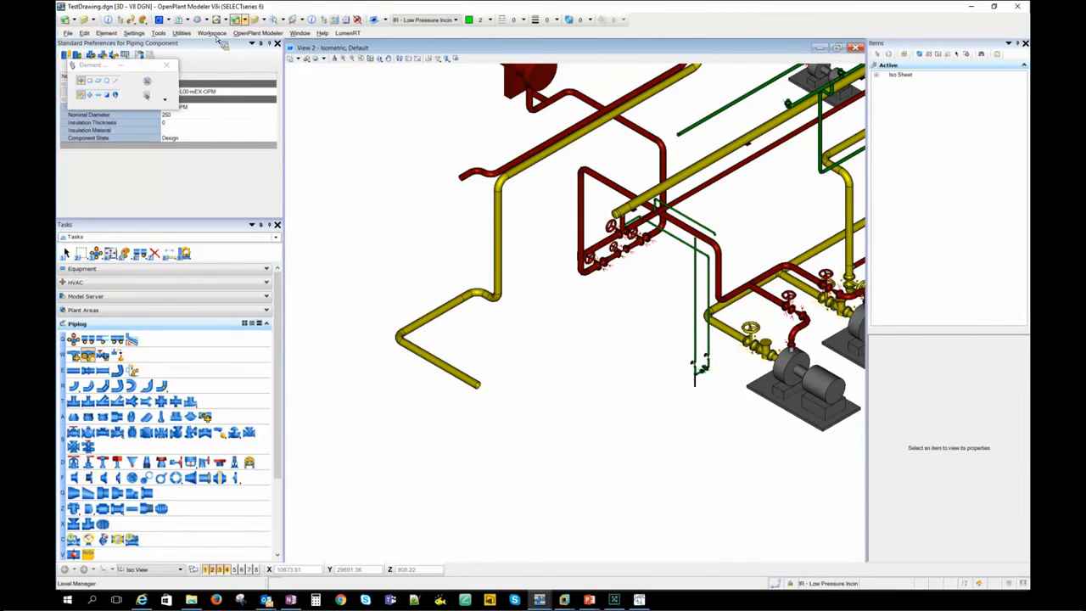
- Launch CONNECT Advisor with the key-in "connectadvisor start" and dismiss its introduction
click(188, 37)
click(320, 500)
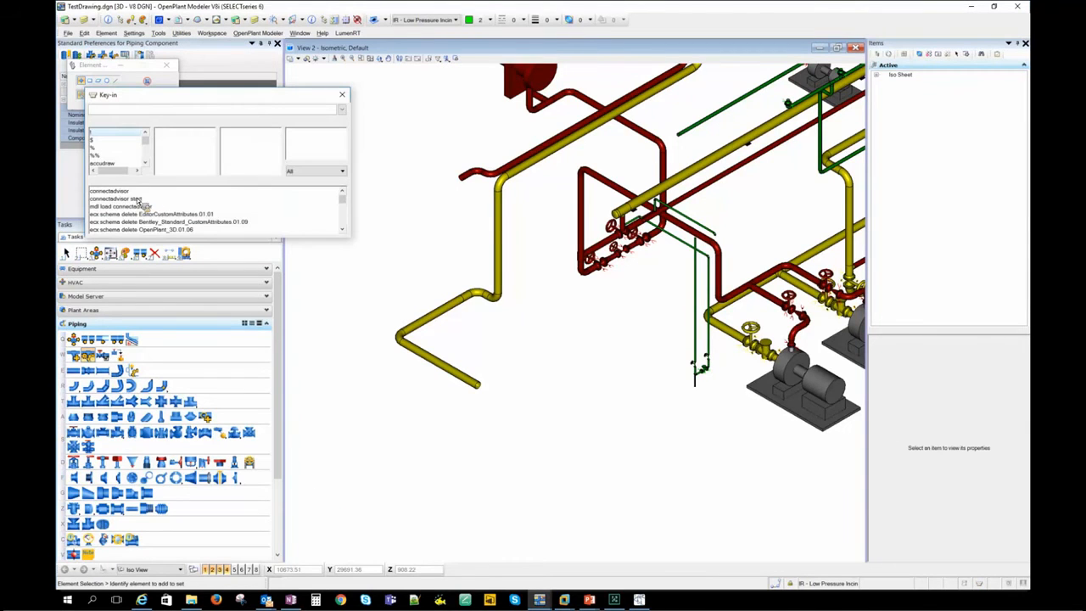
click(127, 198)
double_click(141, 200)
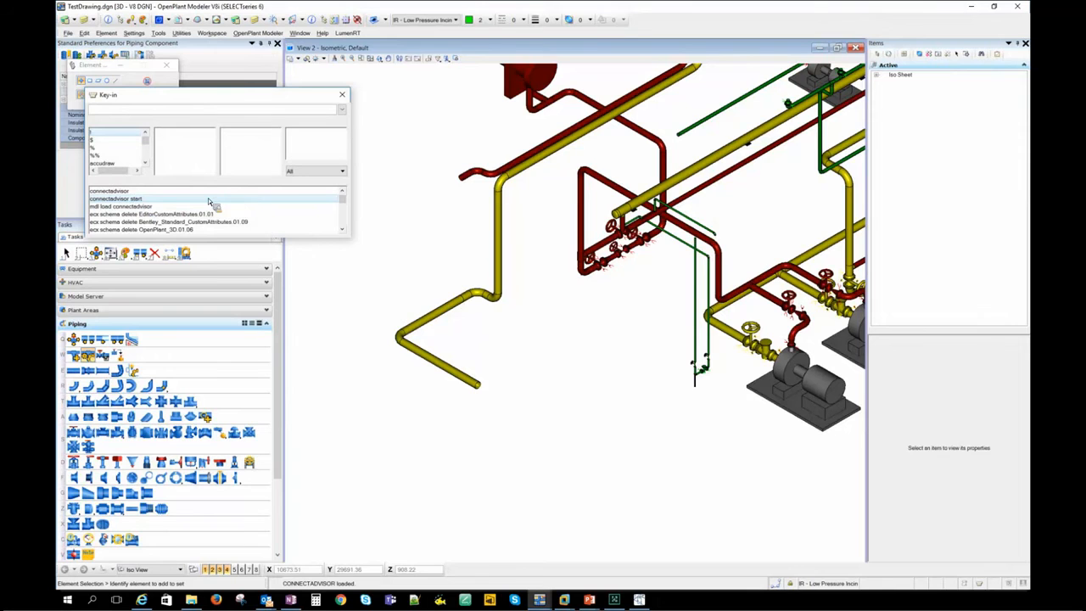
click(342, 94)
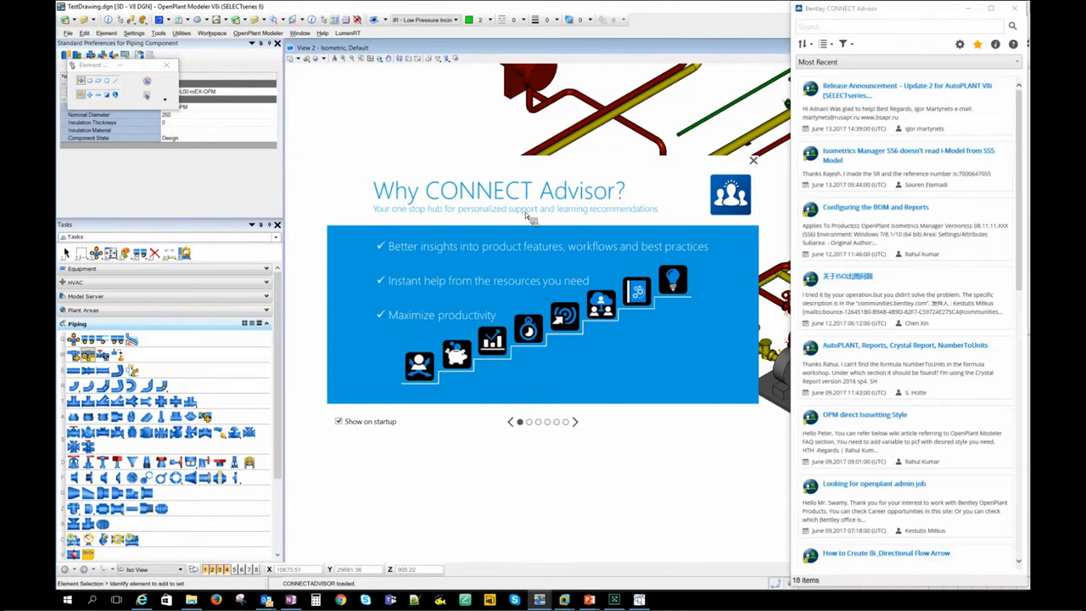
click(754, 162)
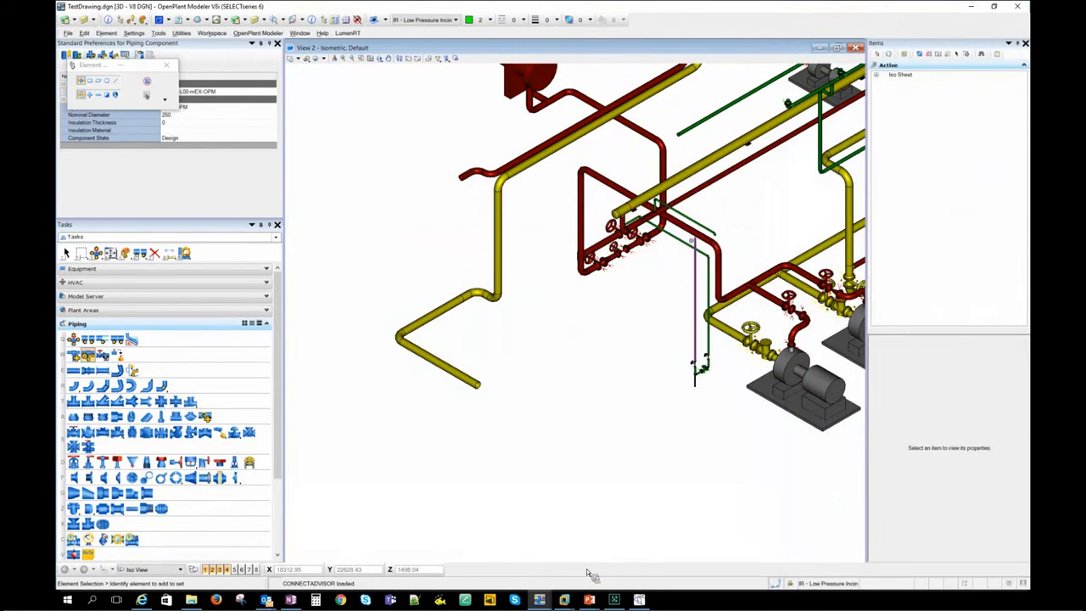
- Bring CONNECT Advisor back to the front and view its content sources for LEARN, Communities and YouTube
mouse_move(638, 604)
click(661, 558)
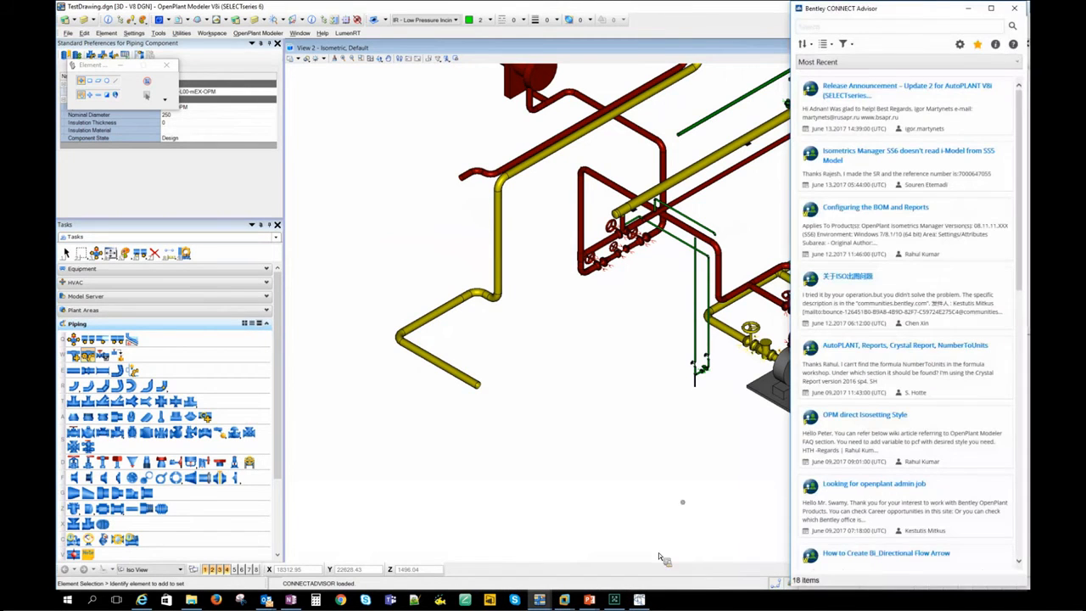
click(842, 30)
click(824, 45)
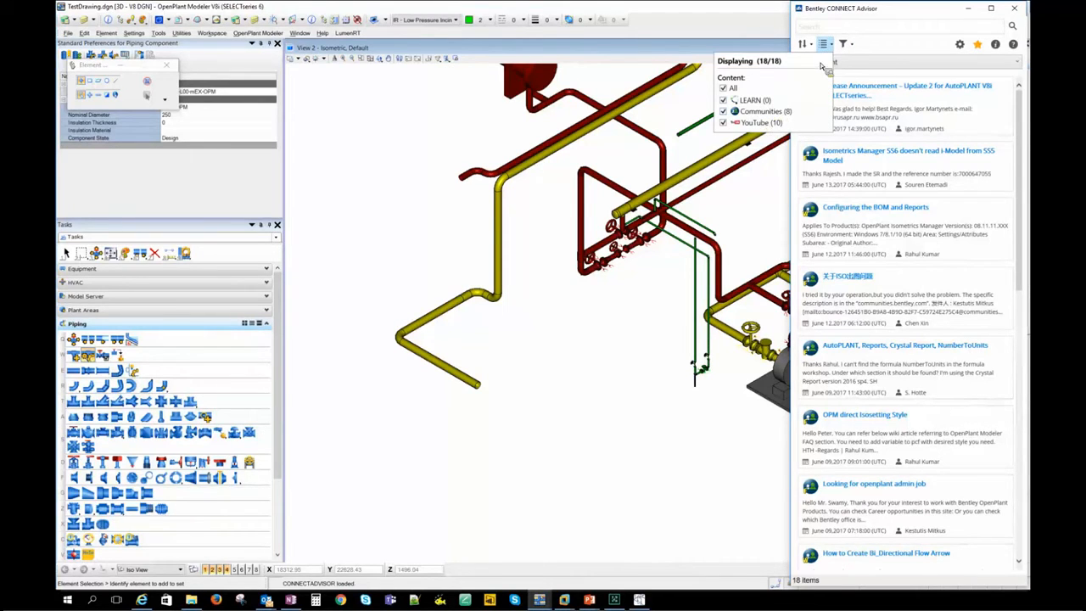
- Search CONNECT Advisor for "OpenPlant", look through the listed articles and videos, and close it
click(842, 31)
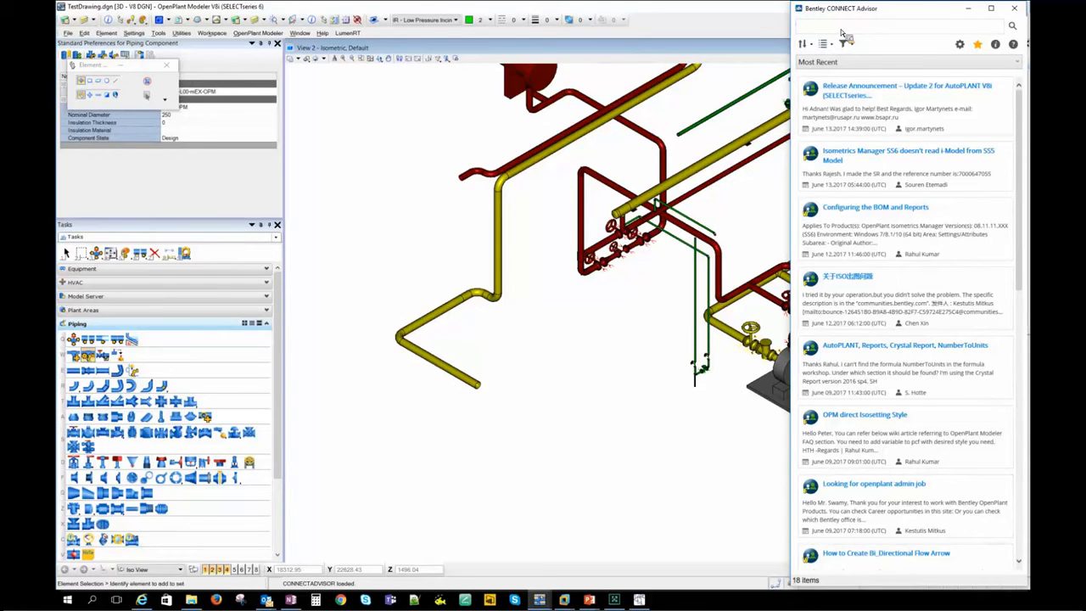
text(OpenPlant)
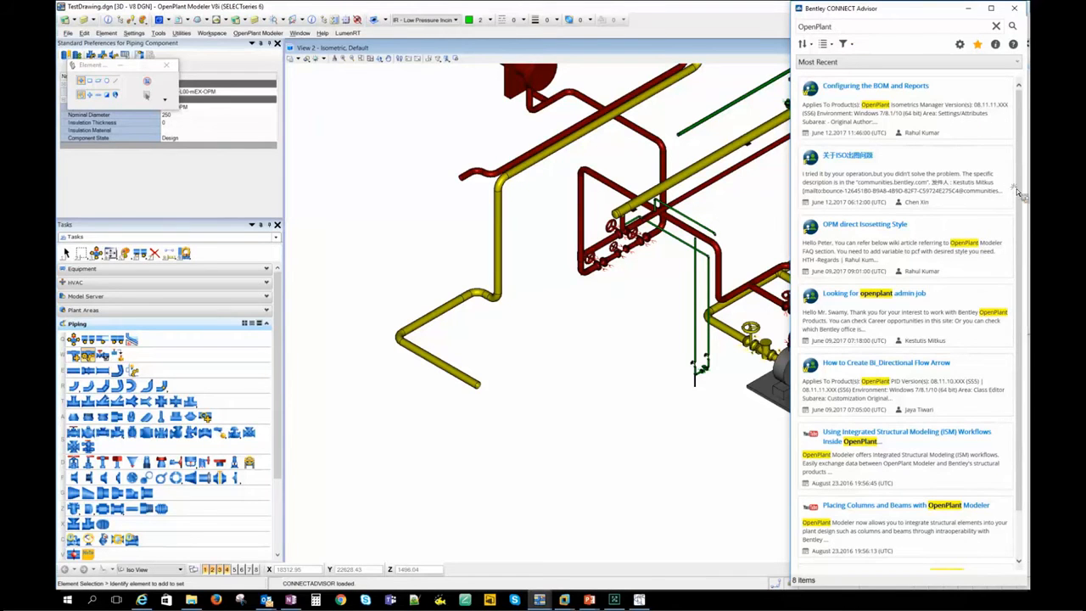
drag(1016, 188, 1037, 269)
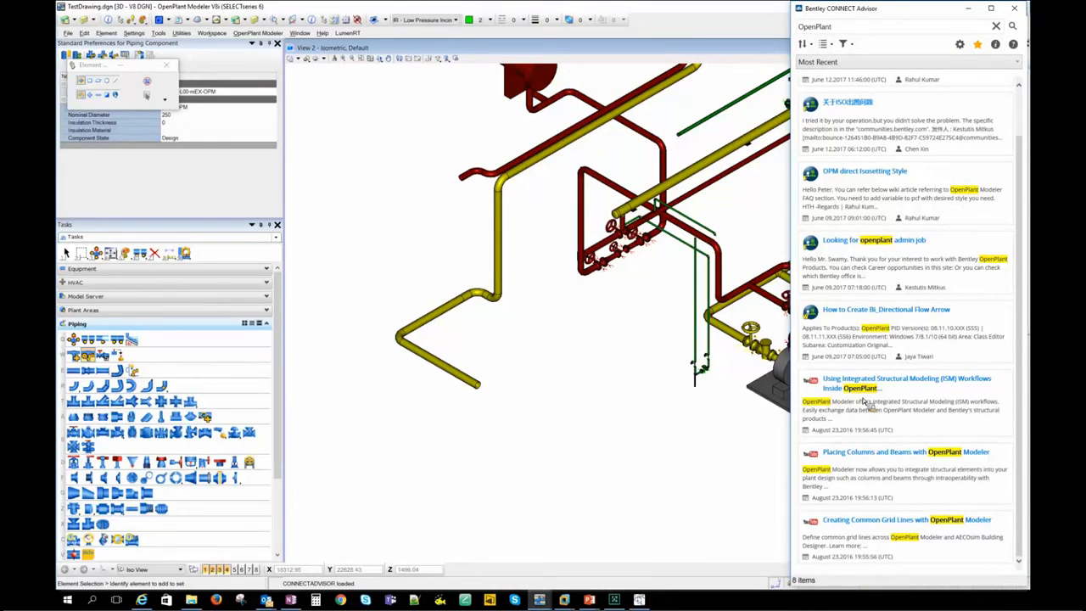
click(738, 431)
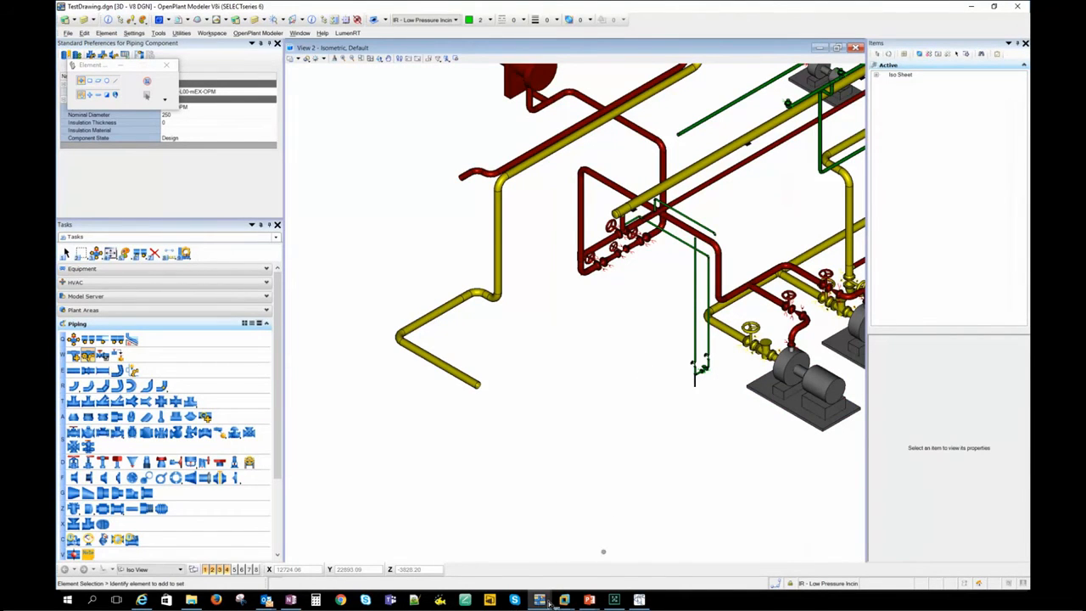
mouse_move(549, 601)
click(658, 536)
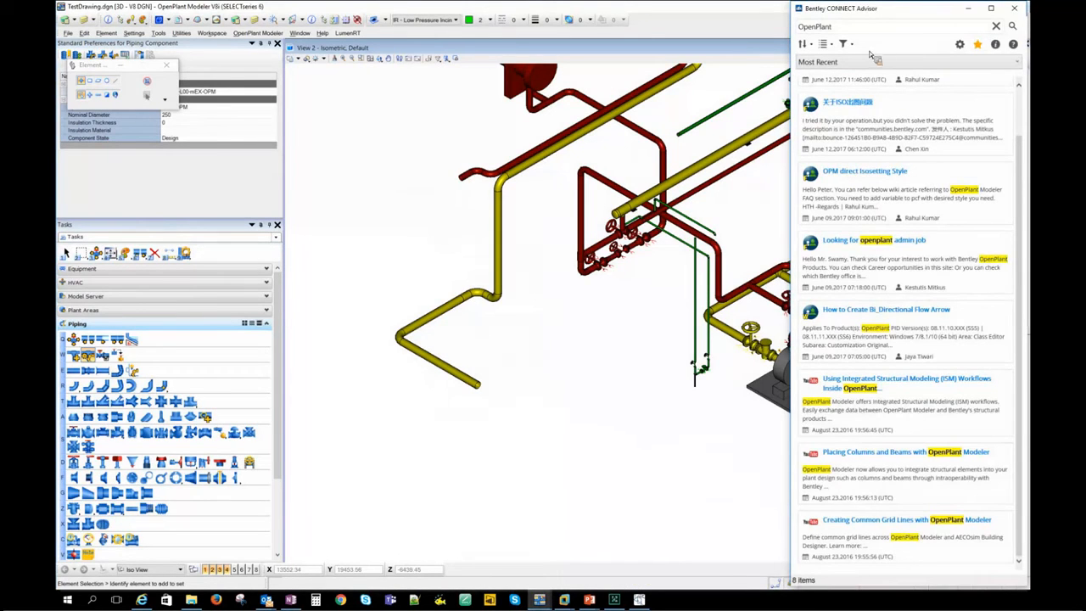
click(1015, 9)
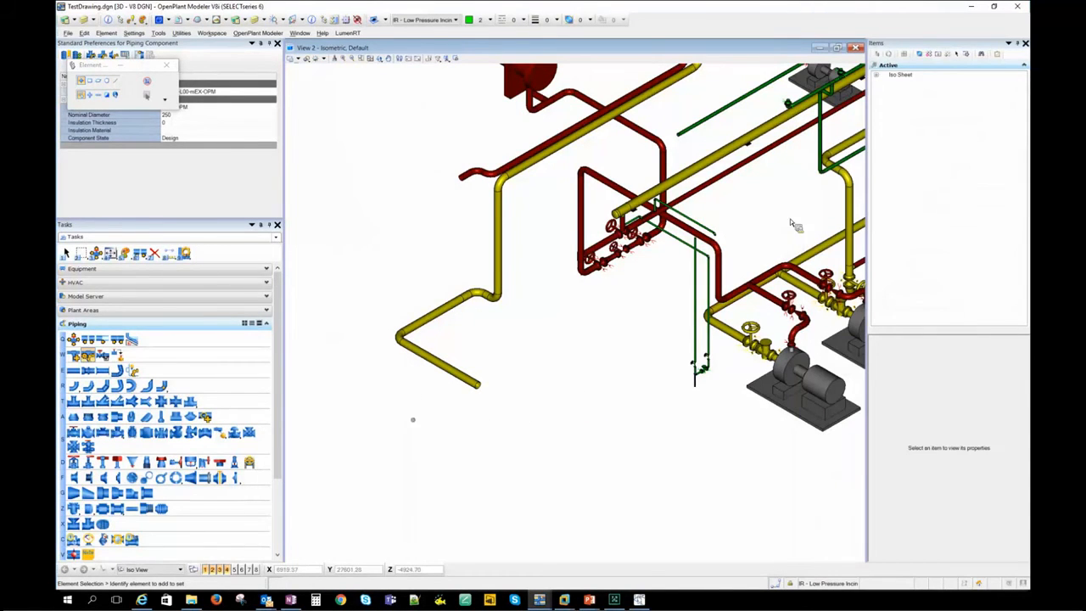
- Switch to the remote desktop and close both the Isometrics Manager generation window and OPM MODEL.DGN in OpenPlant Modeler
click(974, 7)
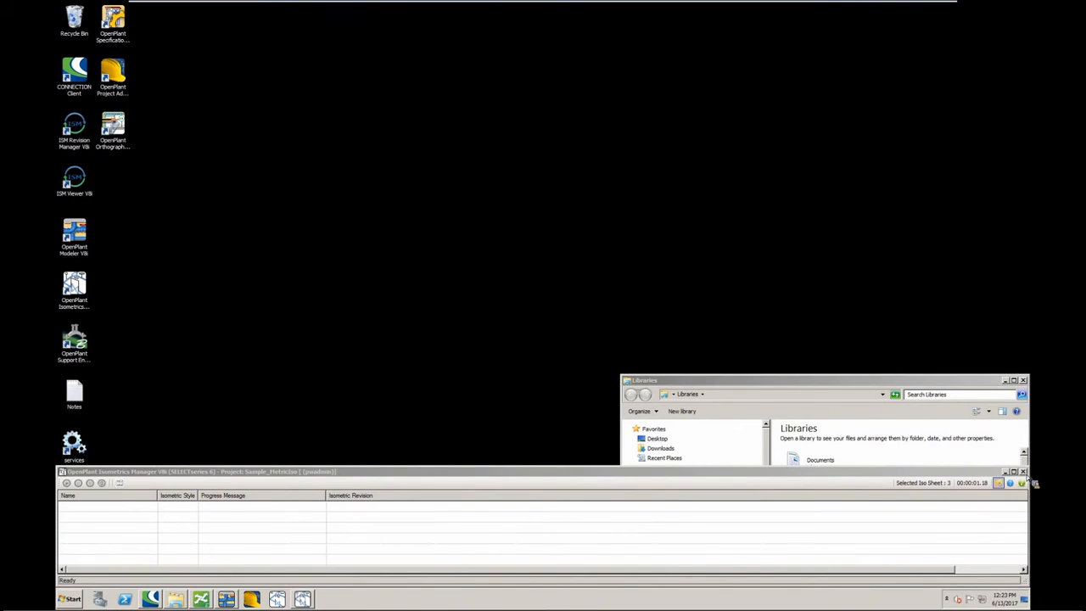
click(1023, 472)
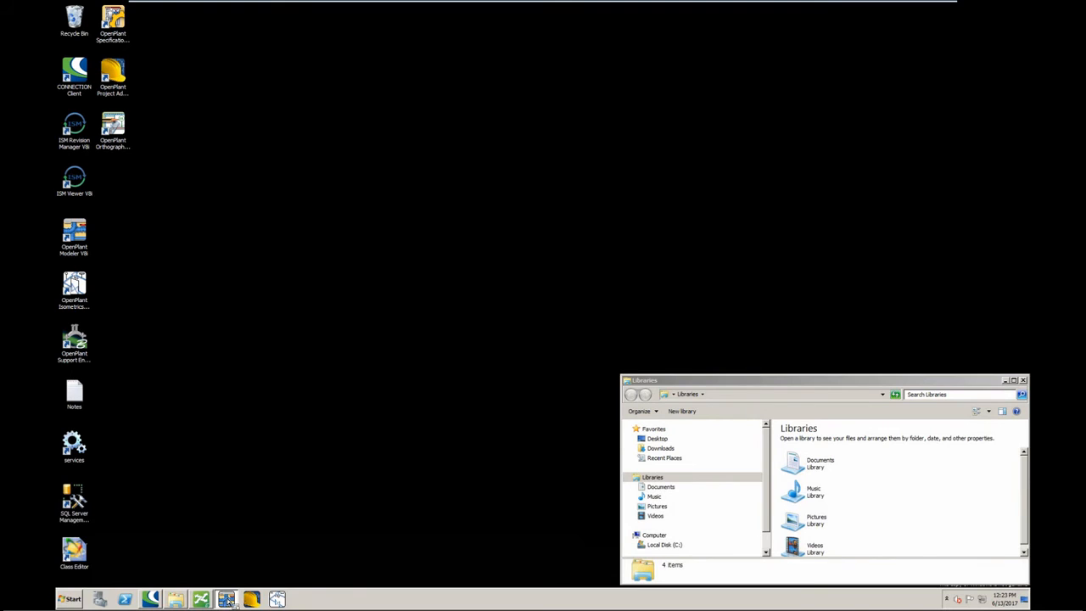
mouse_move(227, 600)
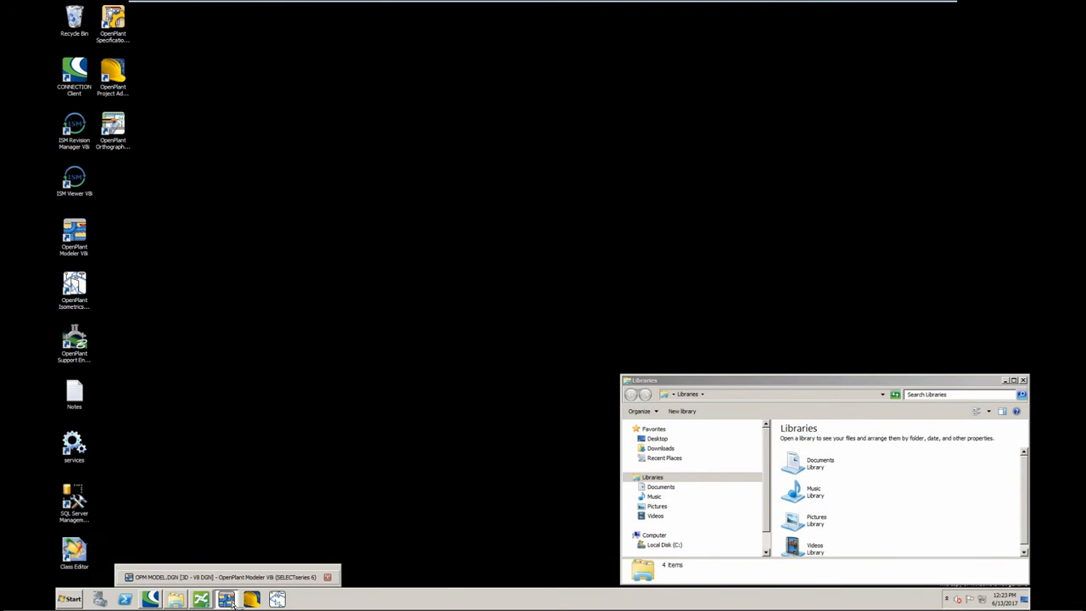
click(229, 599)
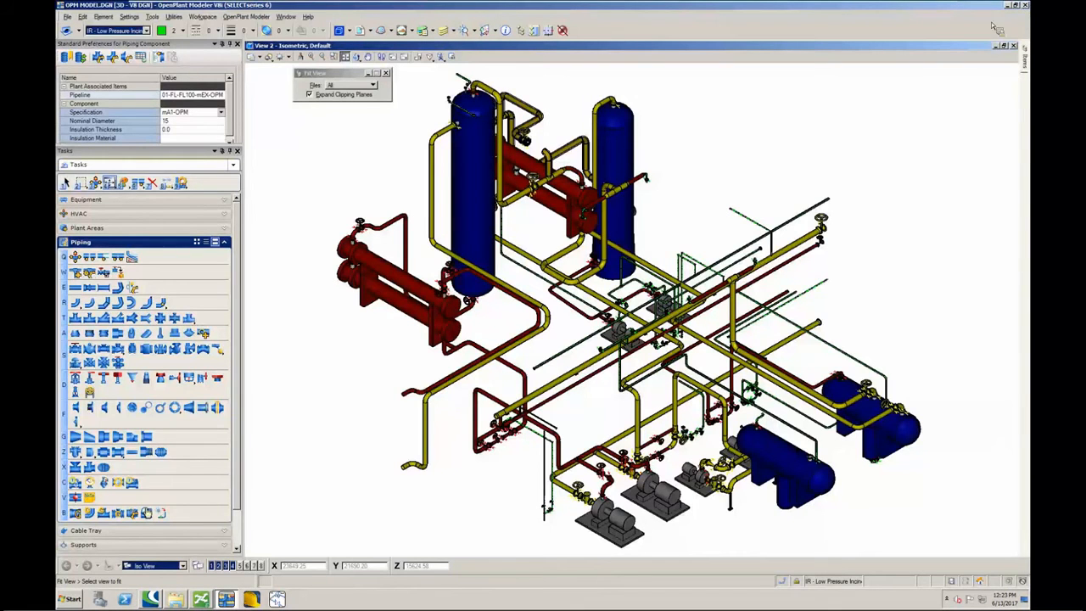
click(1025, 6)
click(587, 377)
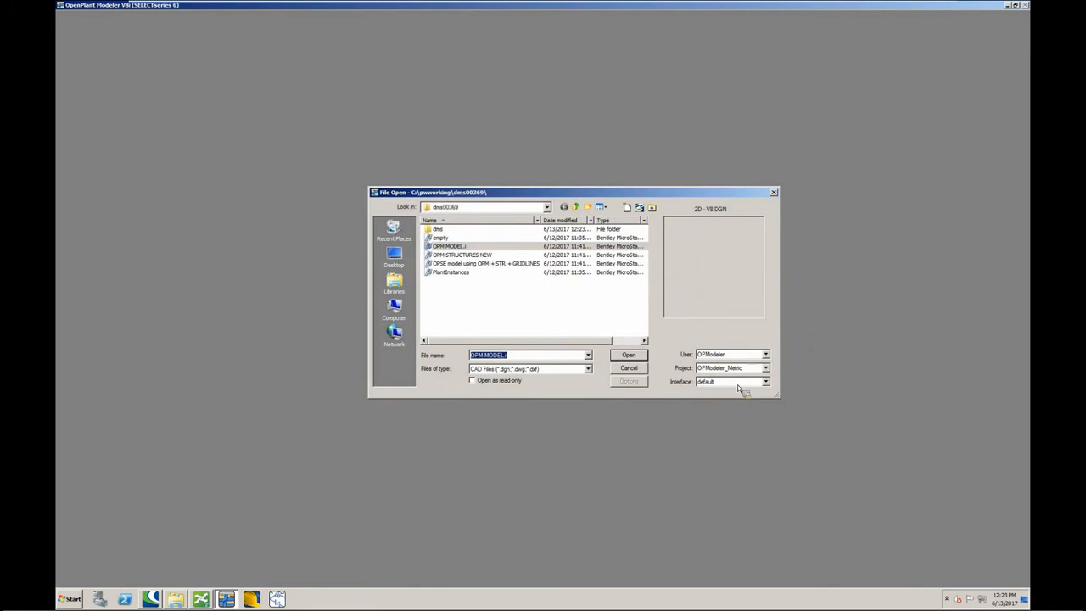
- Choose the OPModeler_Metric project and open OPM MODEL_OPMS.DGN
click(748, 368)
click(741, 390)
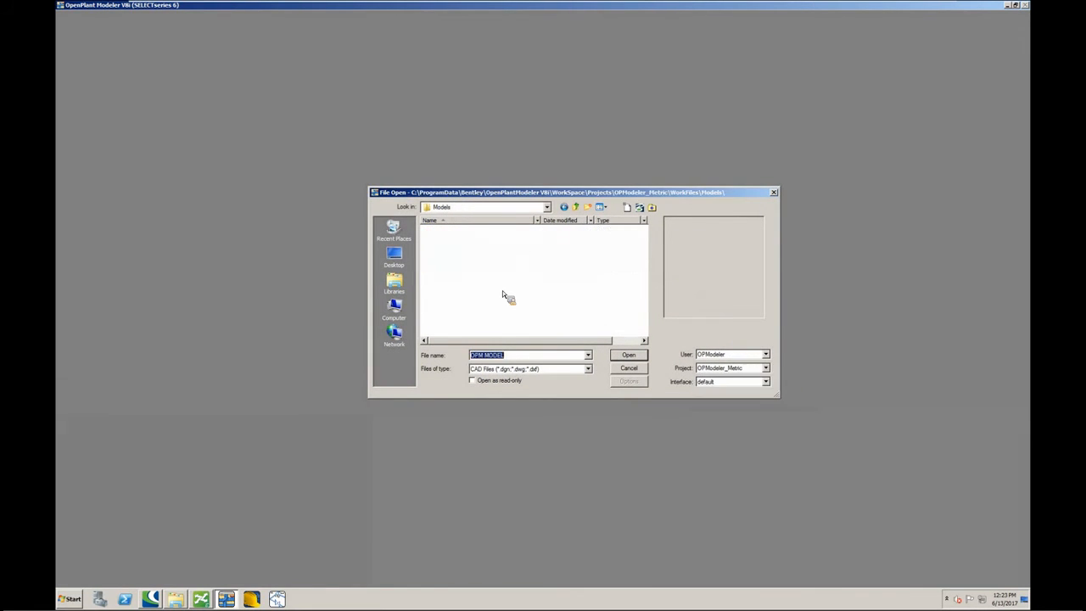
click(632, 356)
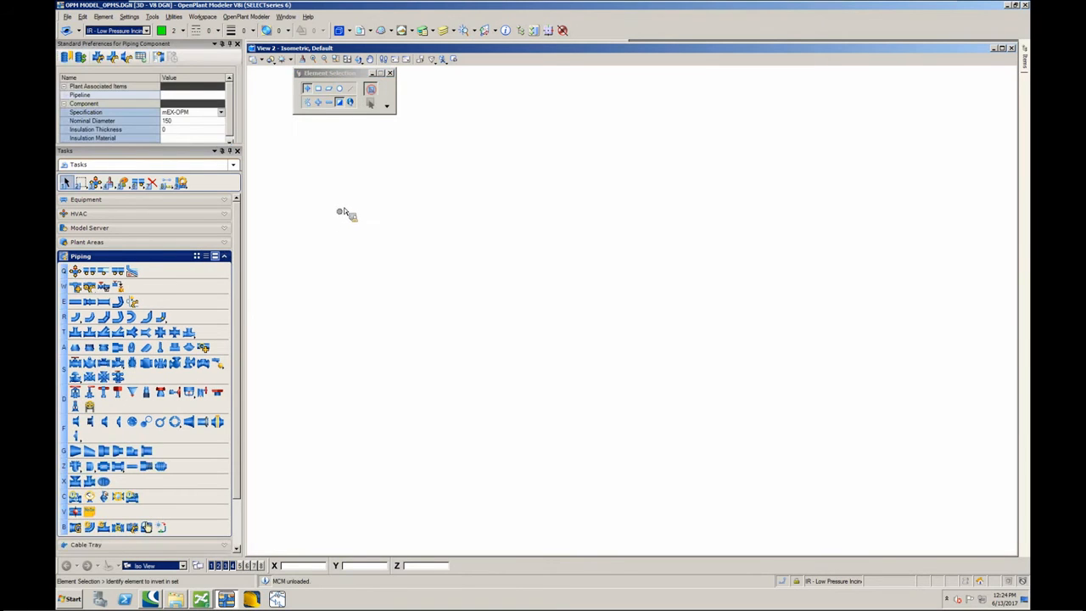
- Log in to the OpenPlant ModelServer for the Sample_Metric project, entering the account password
click(225, 256)
click(134, 229)
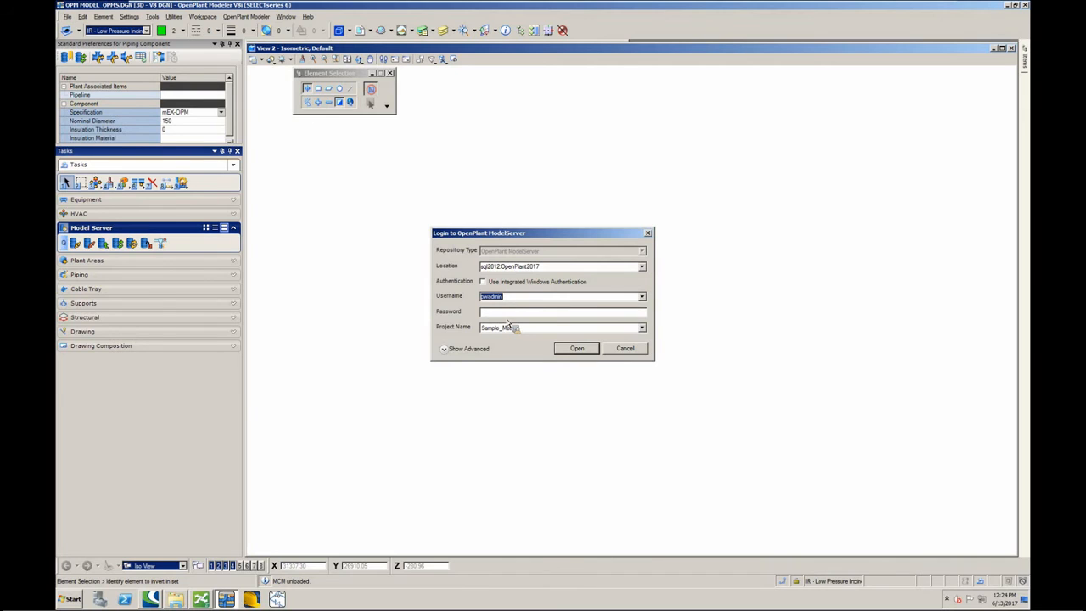
text(*******)
click(576, 348)
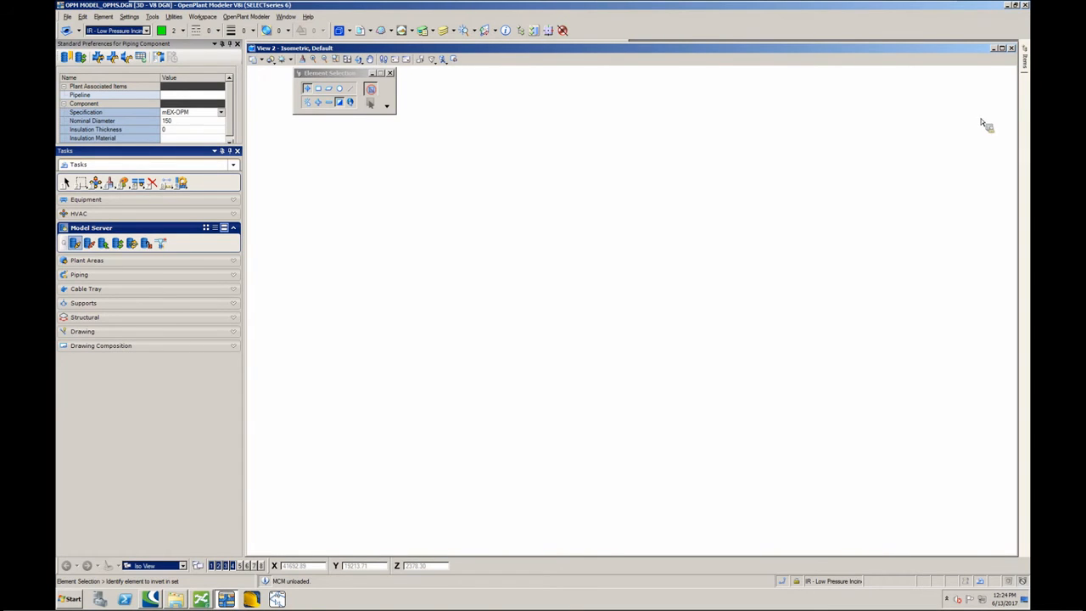
- Reference out unit 10 of the Sample_Metric project from the ModelServer into the model
mouse_move(1014, 69)
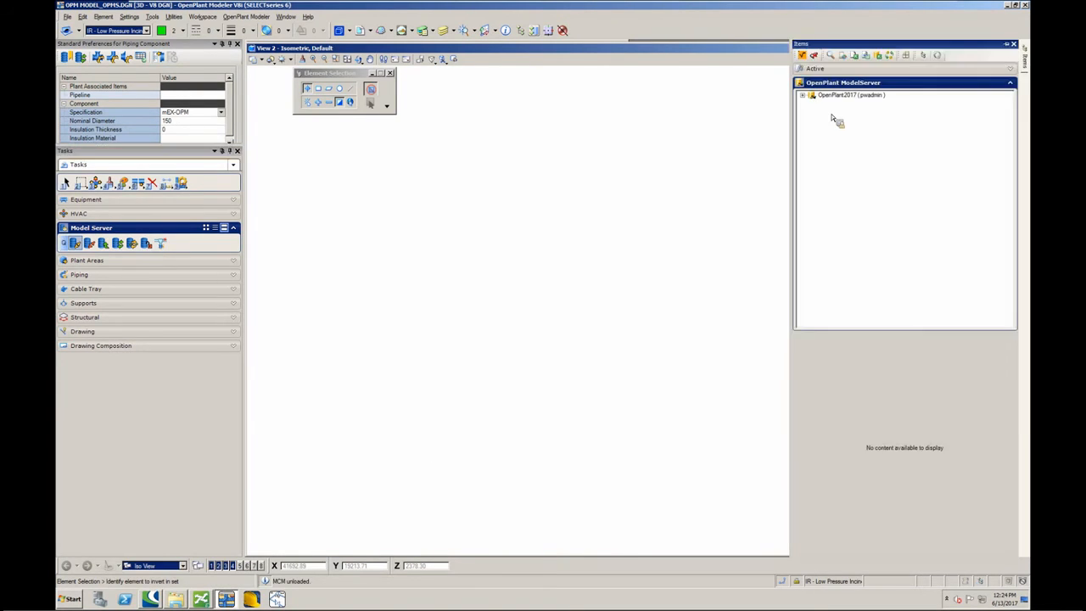
click(804, 96)
click(812, 104)
click(822, 127)
click(822, 120)
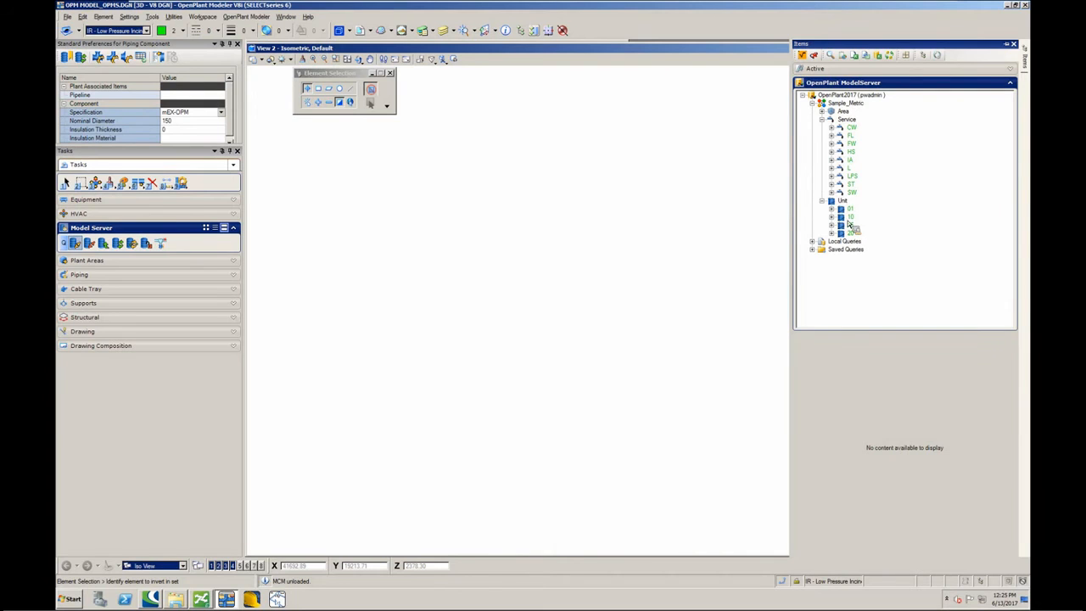
right_click(854, 217)
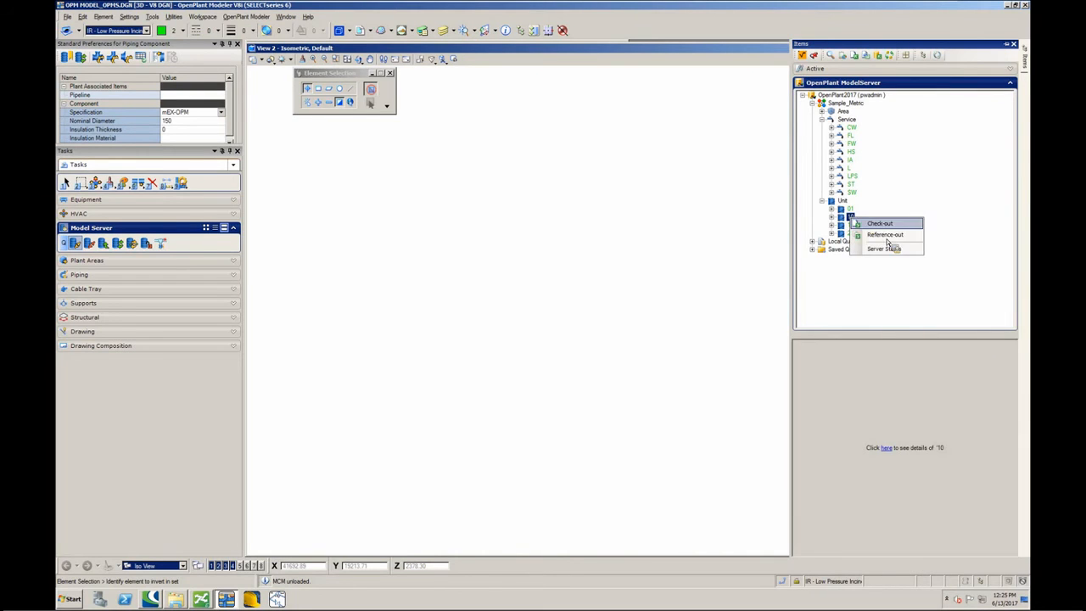
click(883, 234)
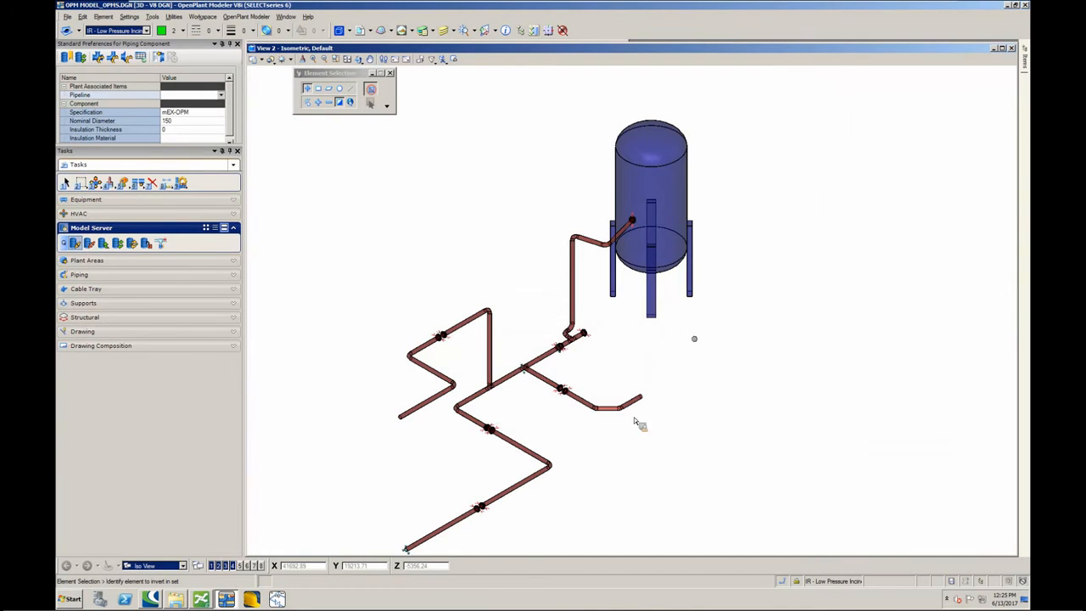
- Generate IFC-style isometrics for the referenced pipeline 10-FW-L100-mEX-OPM from the Pipeline Manager
middle_drag(590, 421, 669, 324)
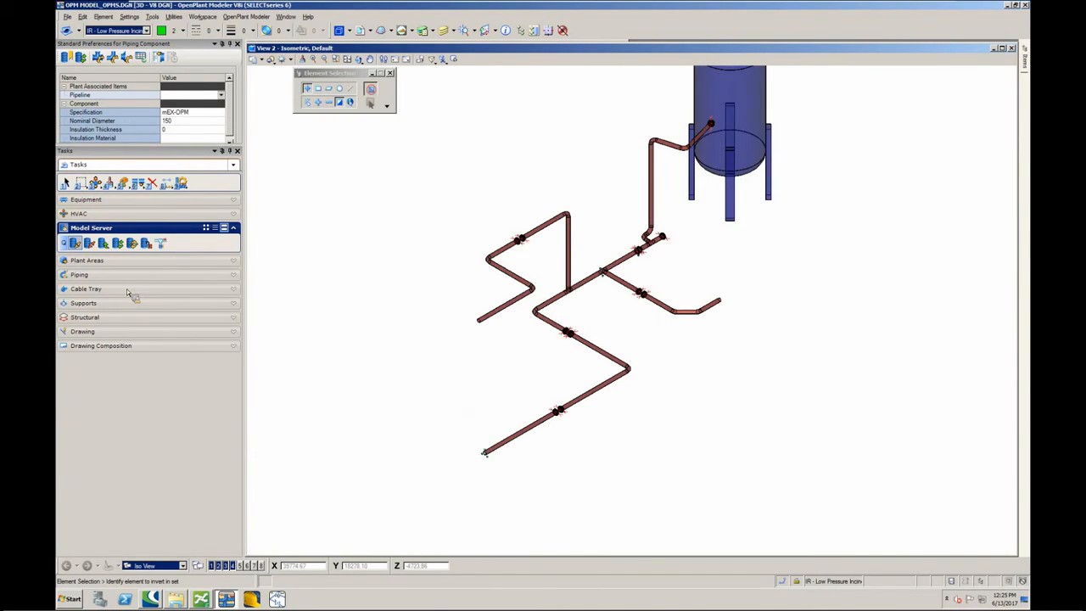
click(93, 275)
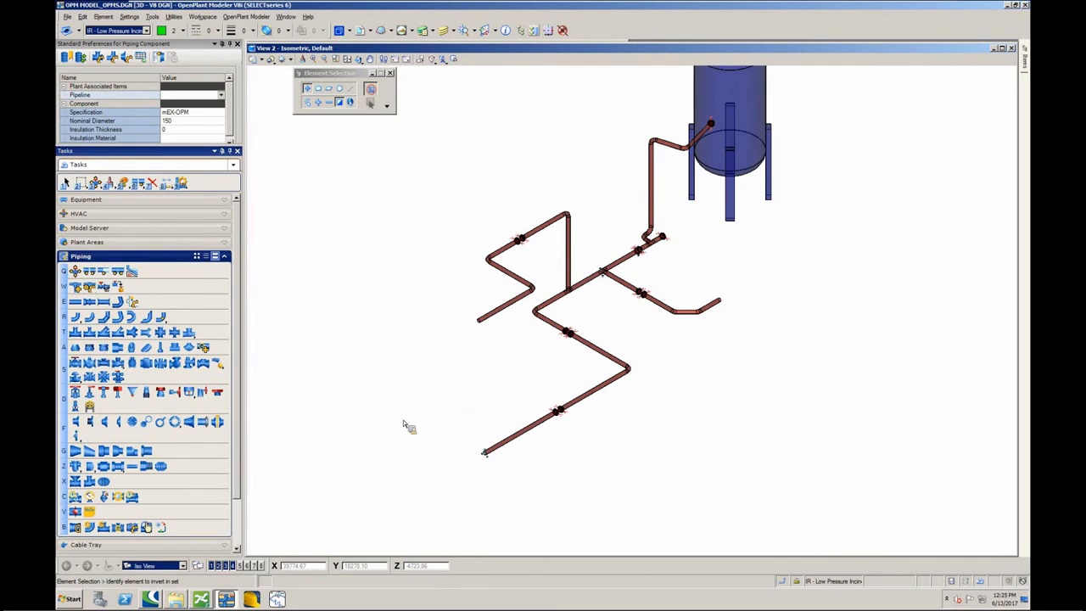
click(90, 289)
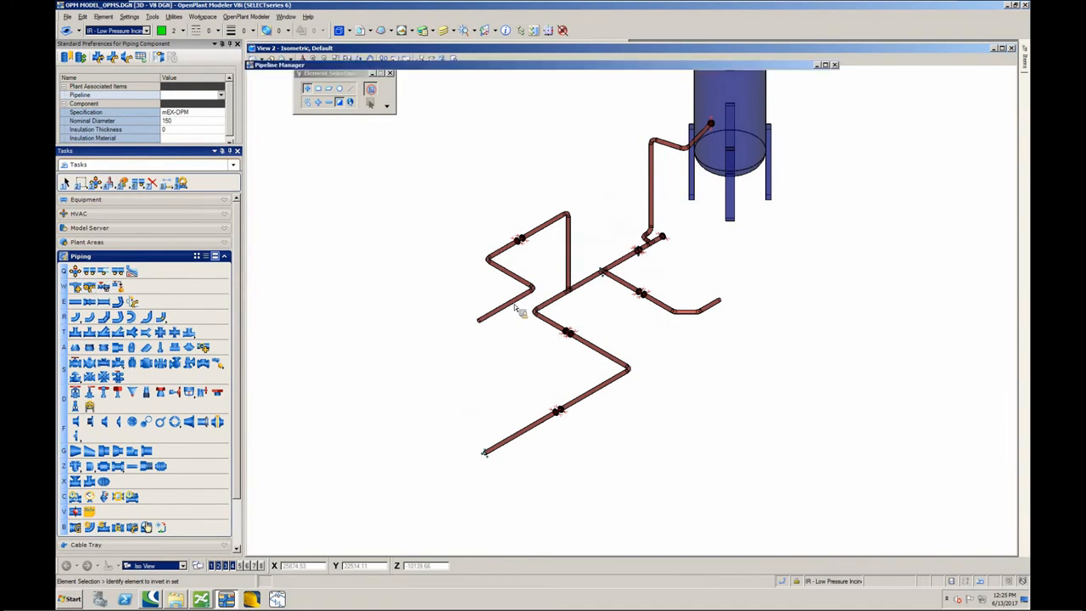
click(255, 108)
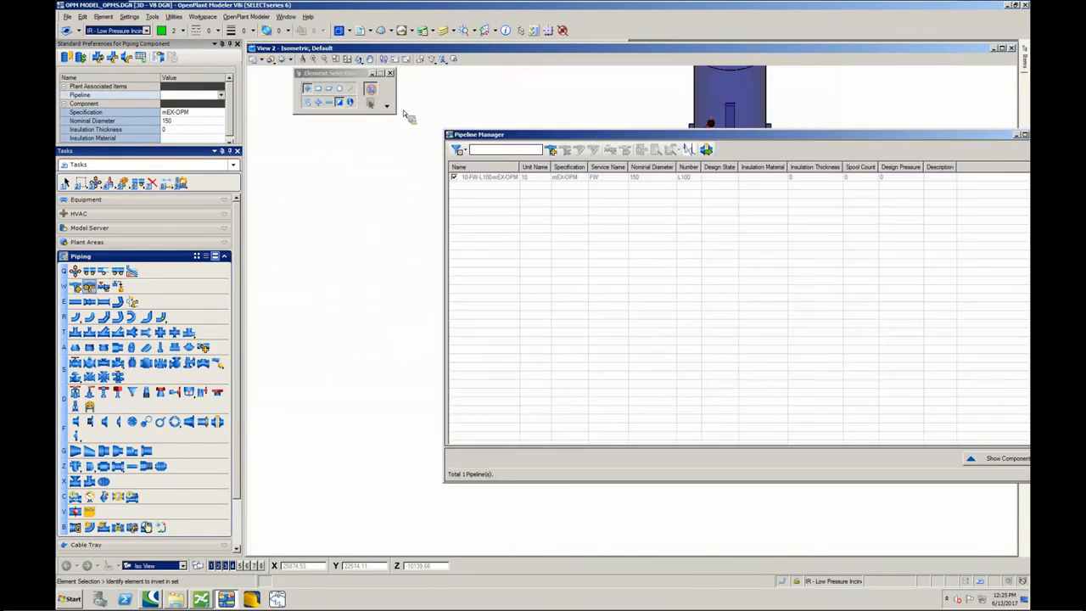
click(688, 149)
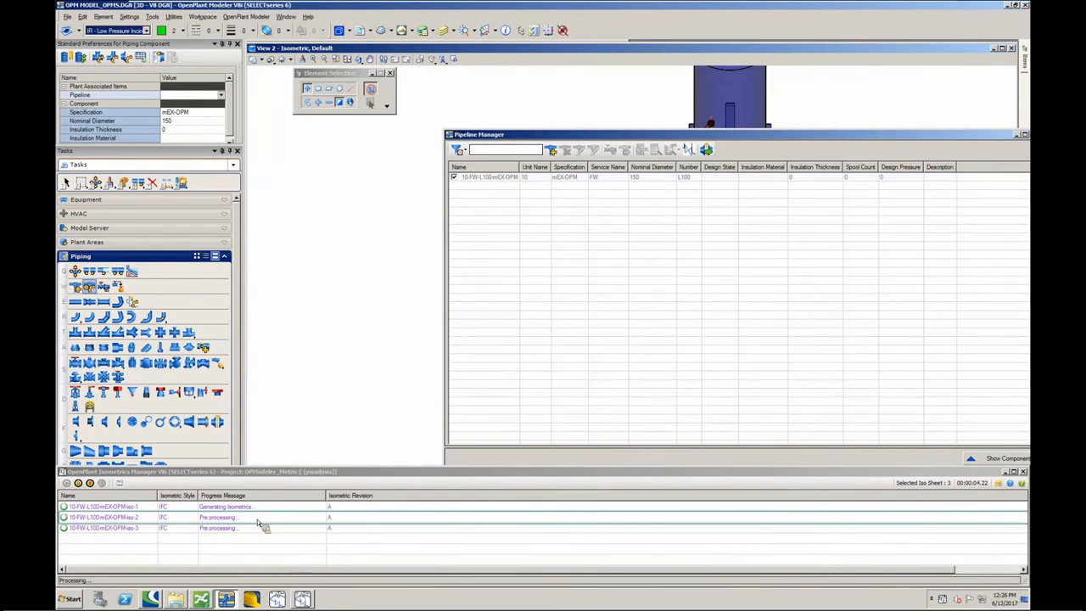
- Open the generated 10-FW-L100-mEX-OPM-iso-1 drawing, inspect the isometric, and close it along with the Pipeline Manager
click(304, 599)
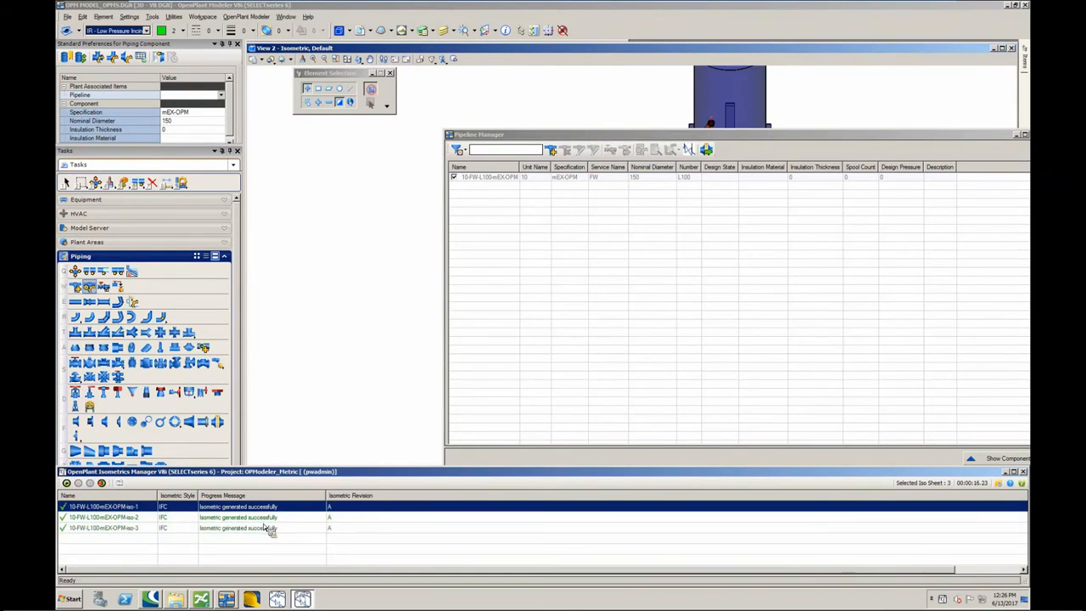
right_click(271, 509)
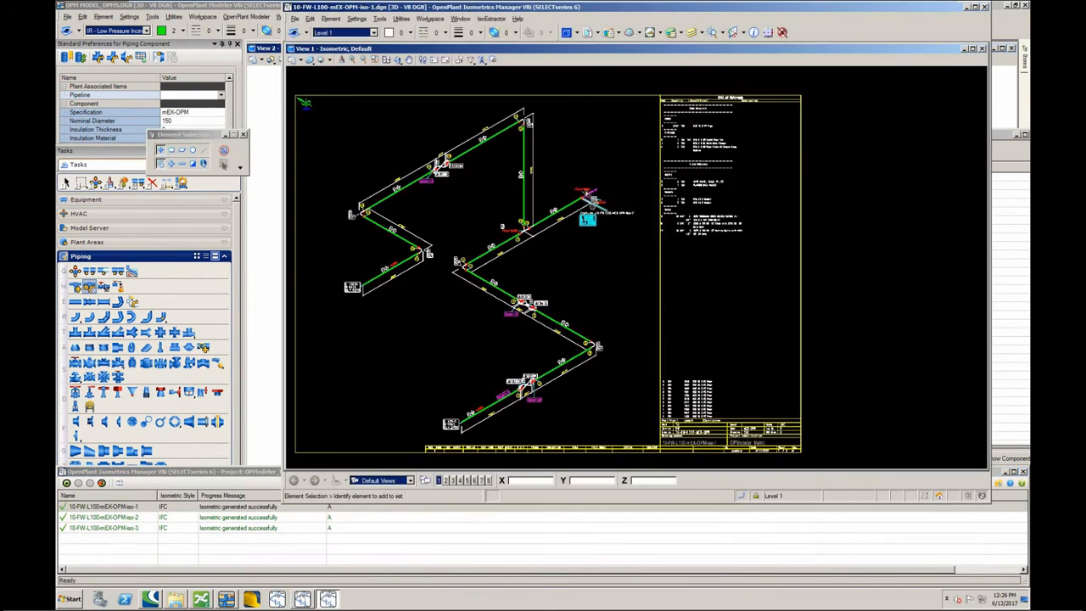
scroll(585, 193, up, 5)
scroll(592, 213, down, 5)
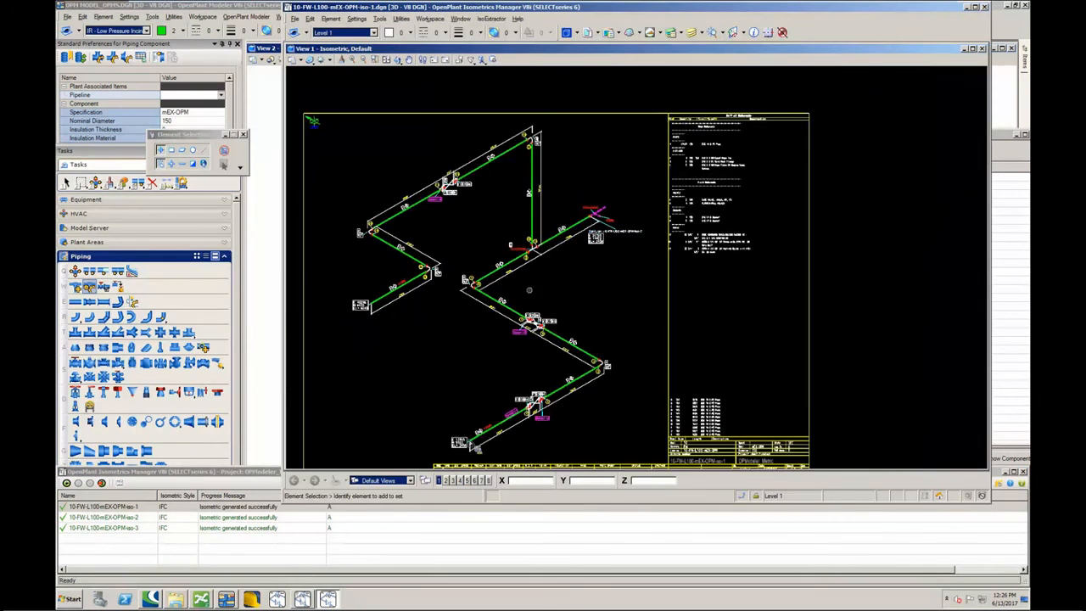
click(985, 7)
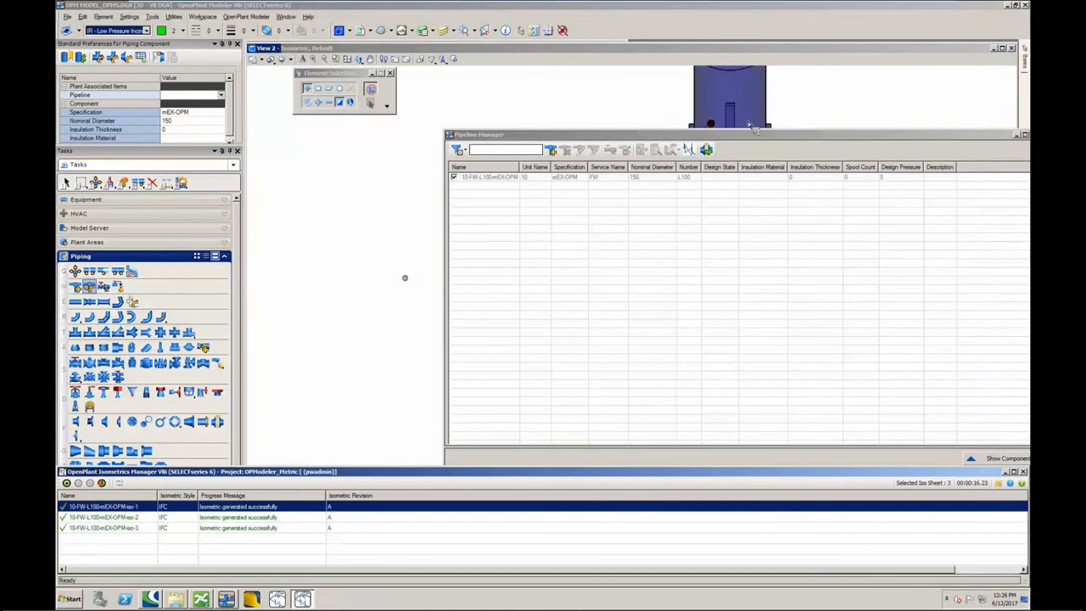
click(904, 133)
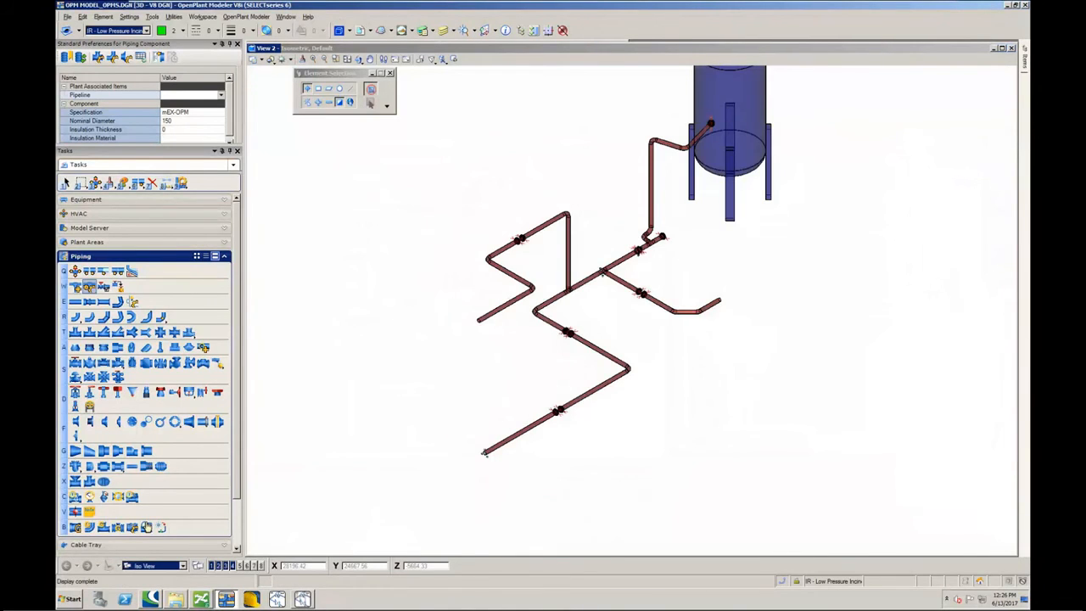
click(66, 184)
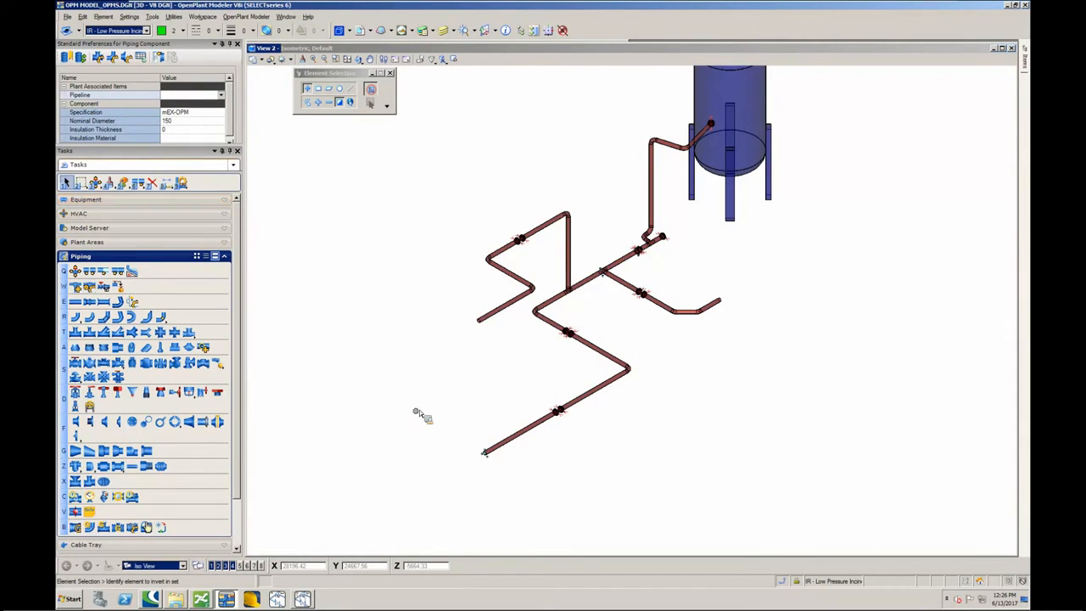
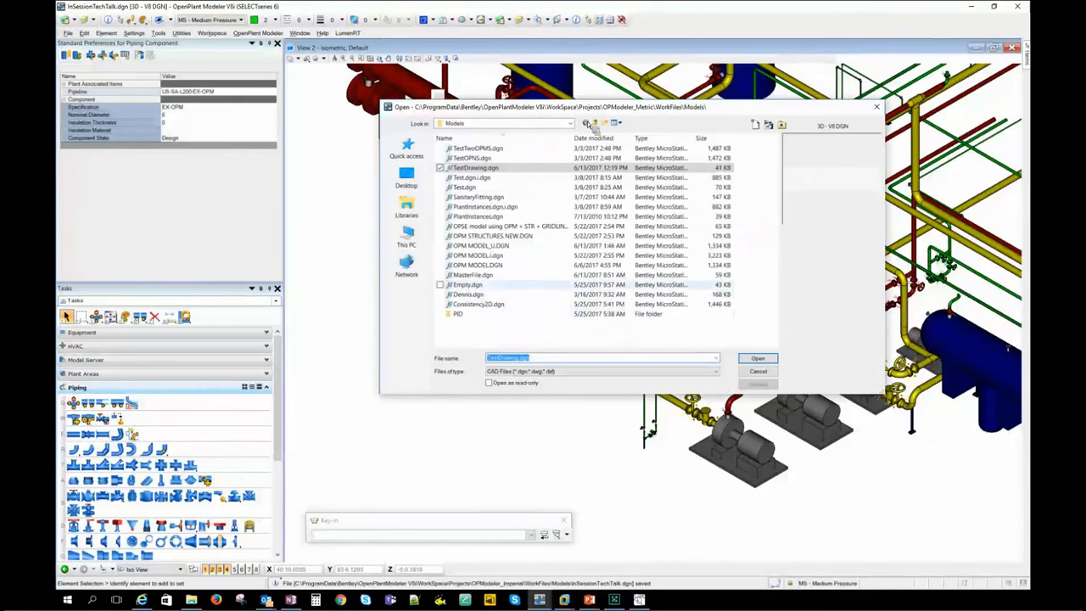
- Open the Demo.dgn model from the WorkFiles\Models folder of the OPModeler_Imperial project
click(570, 123)
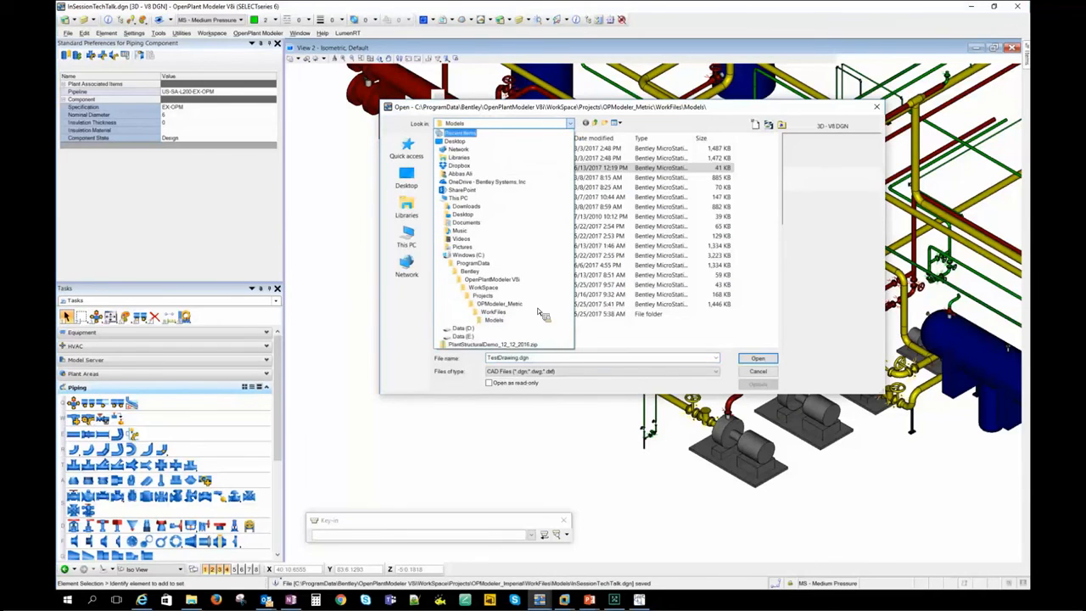
click(503, 296)
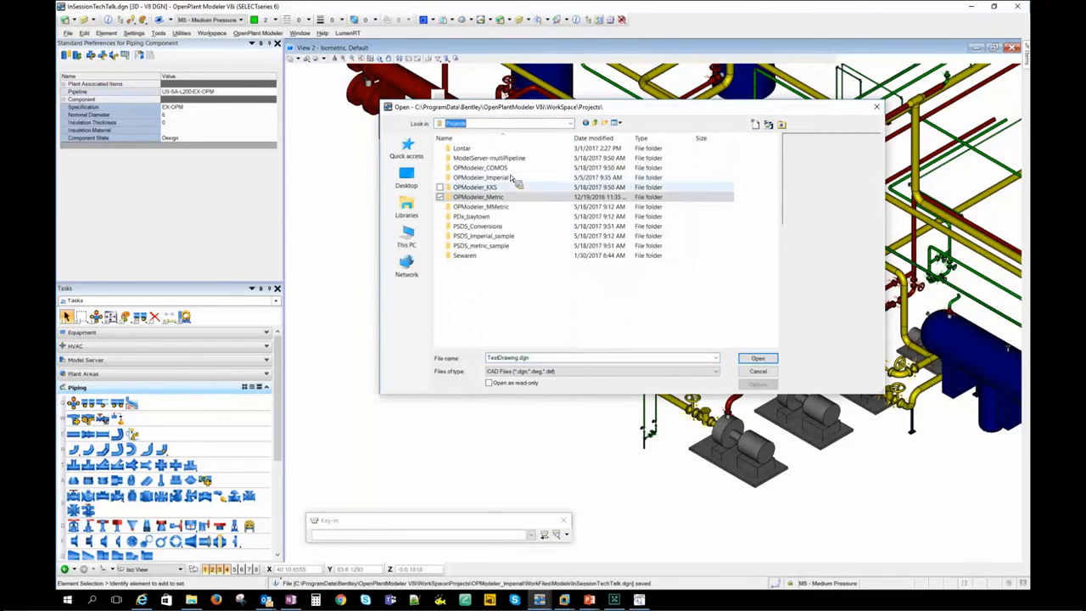
double_click(496, 178)
double_click(482, 167)
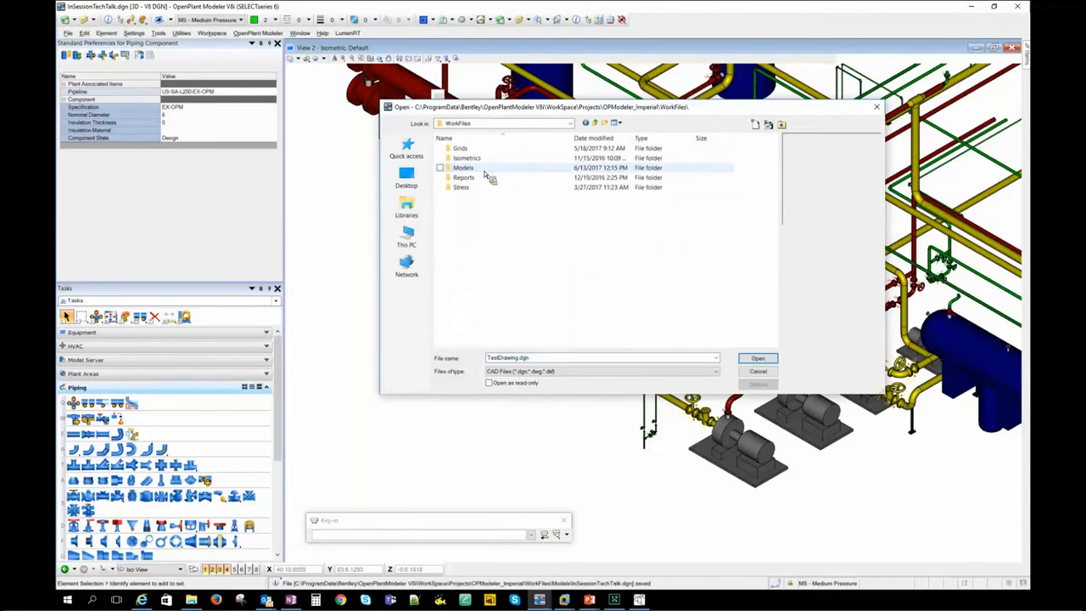
double_click(484, 176)
click(468, 197)
key(Return)
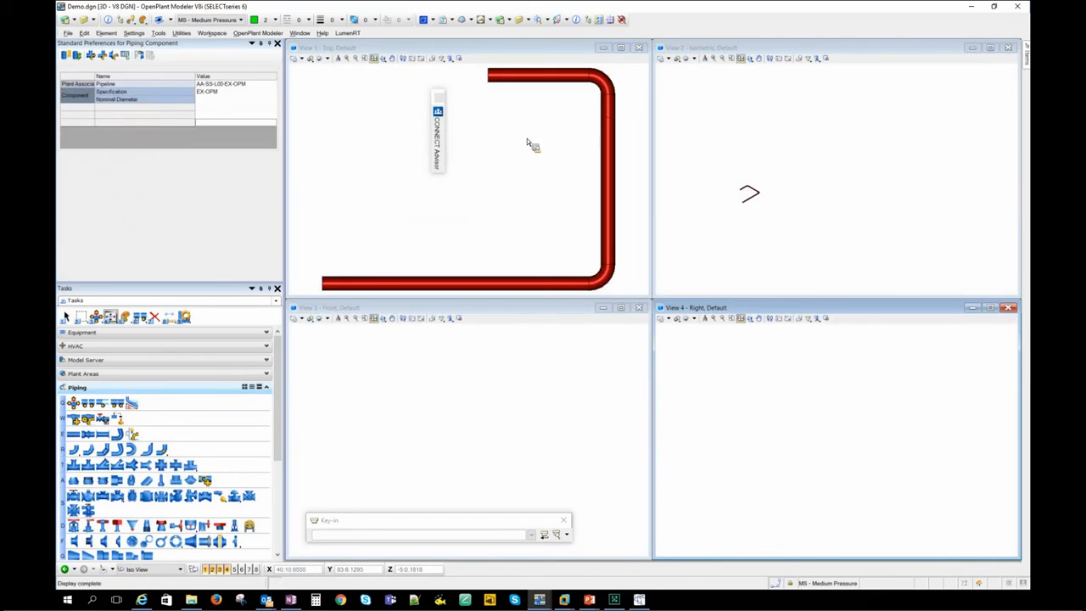
scroll(578, 185, down, 2)
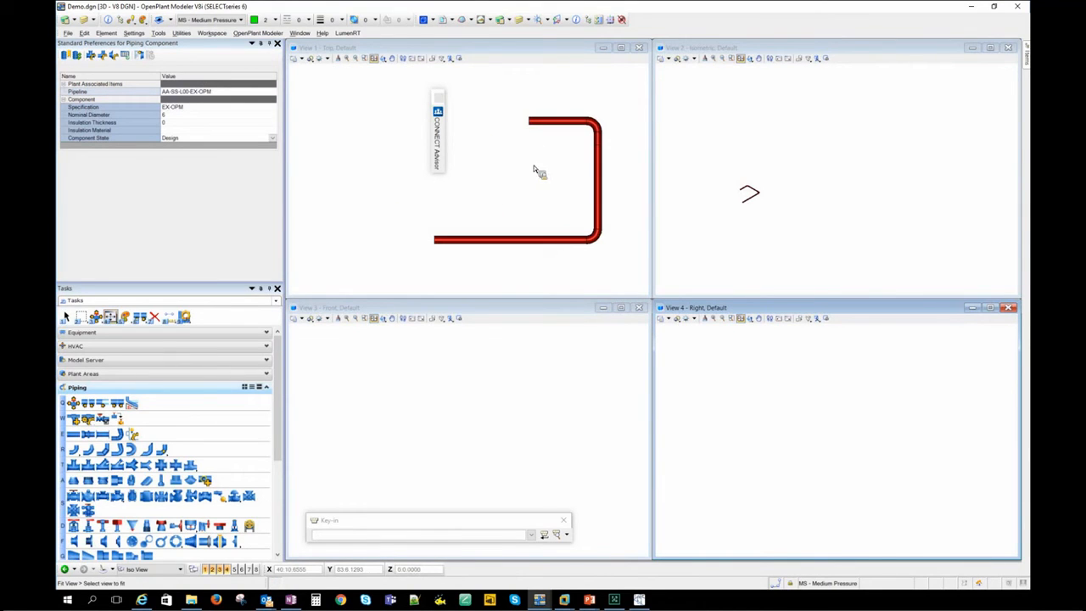
click(533, 179)
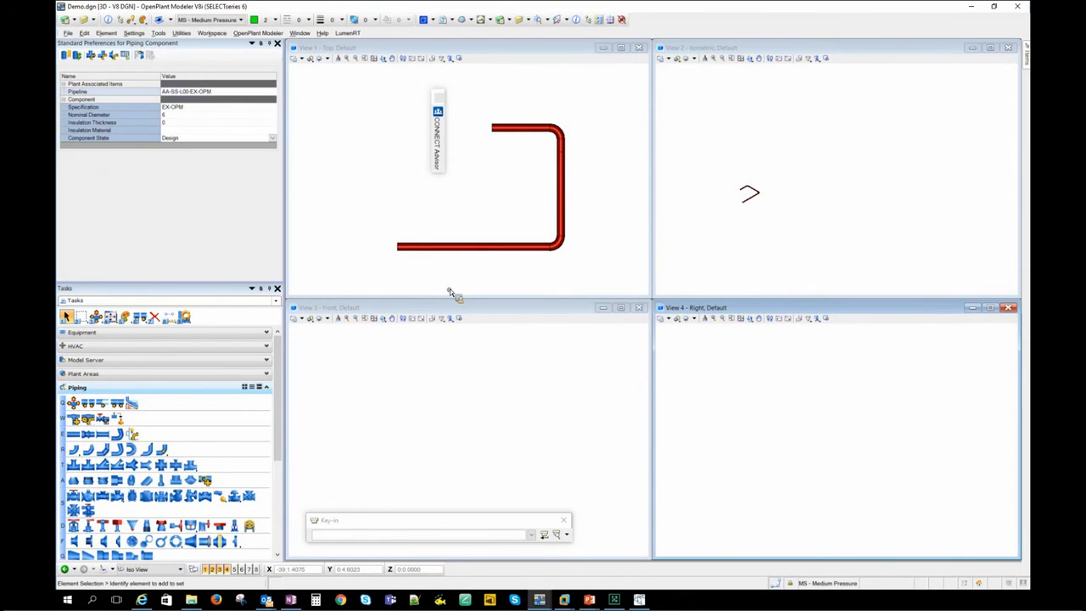
- Try to create an isosheet from all components of pipeline AA-SS-L00-EX-OPM, and close the Isosheet Manager and Pipeline Manager
click(89, 421)
click(341, 154)
click(498, 132)
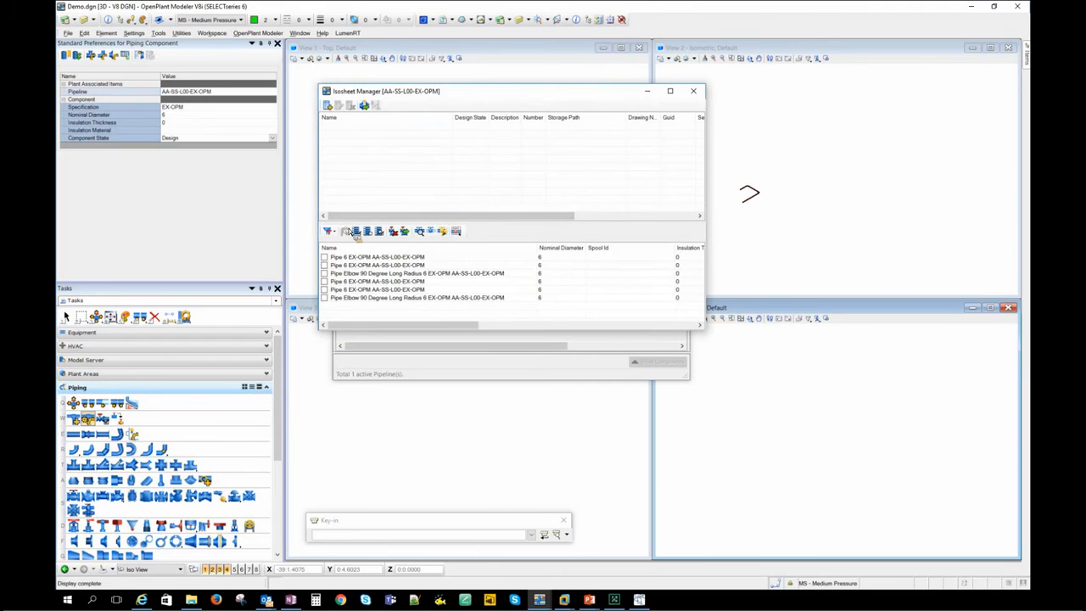
click(356, 233)
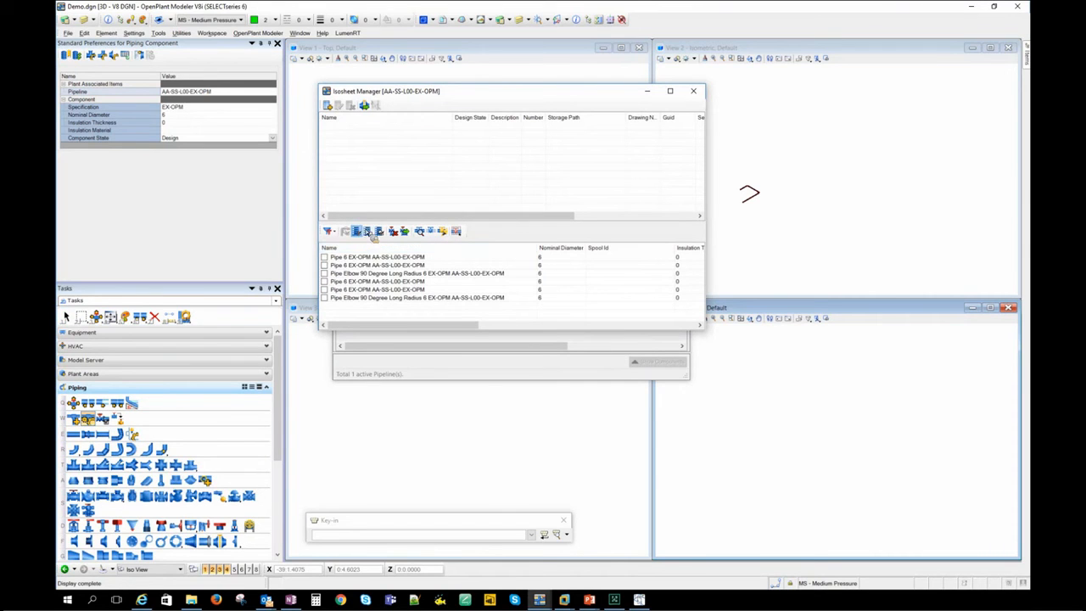
click(329, 107)
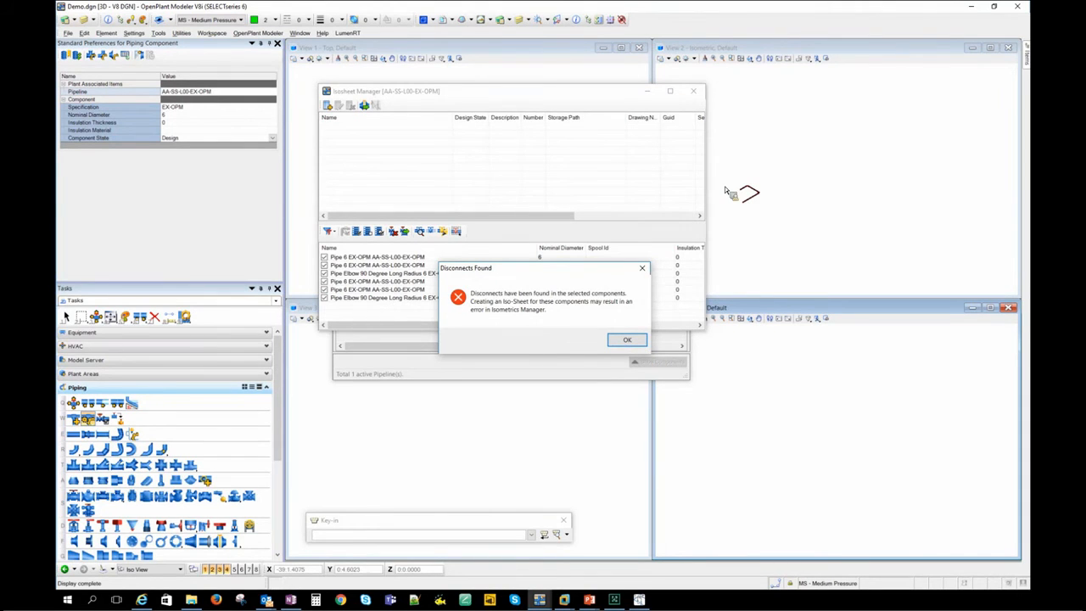
click(627, 341)
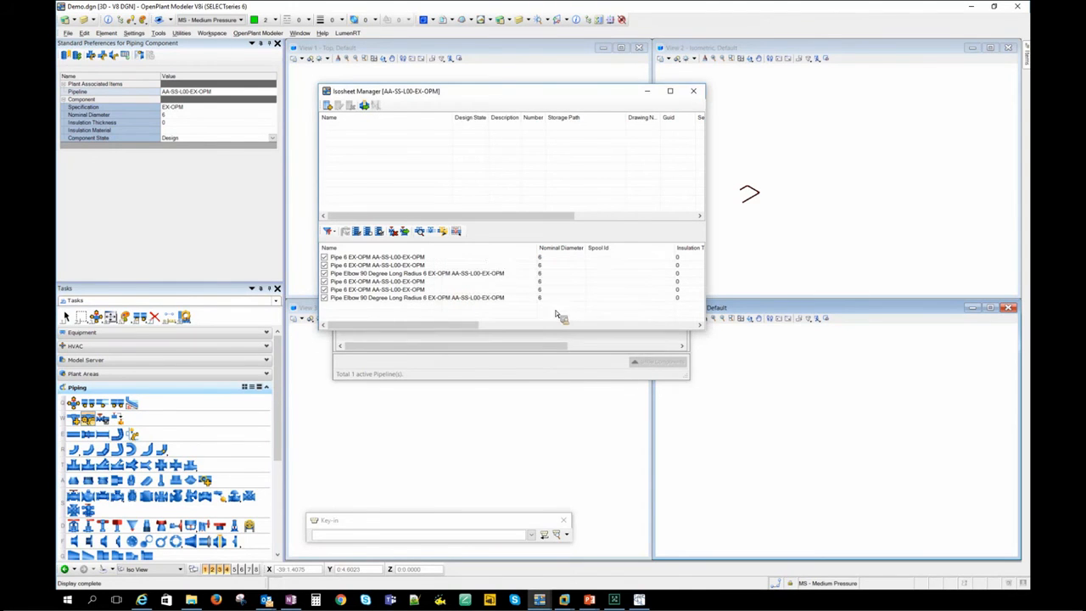
click(700, 95)
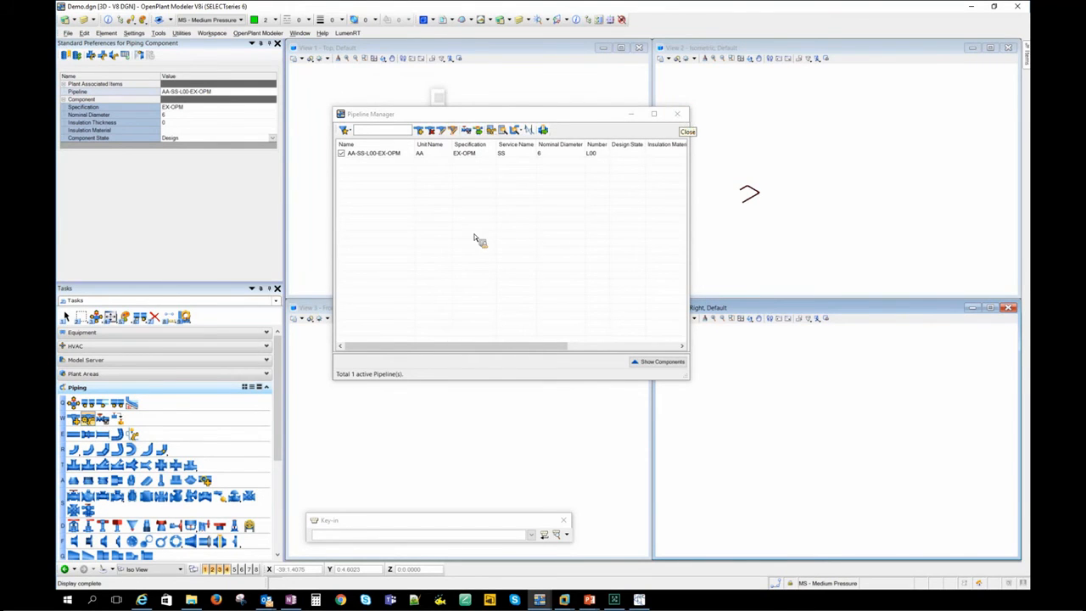
click(678, 114)
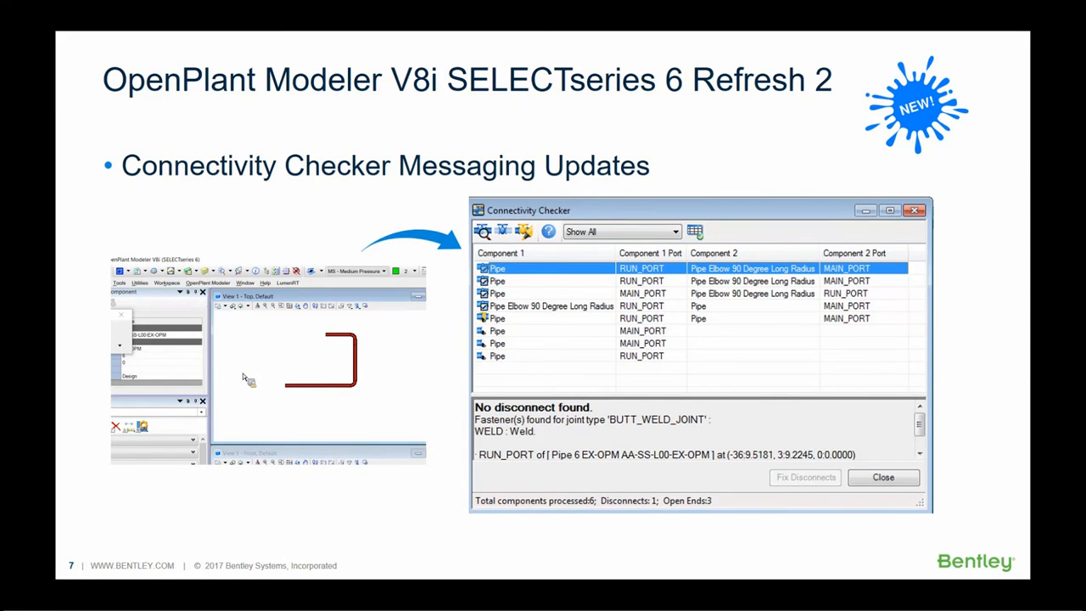
key(Right)
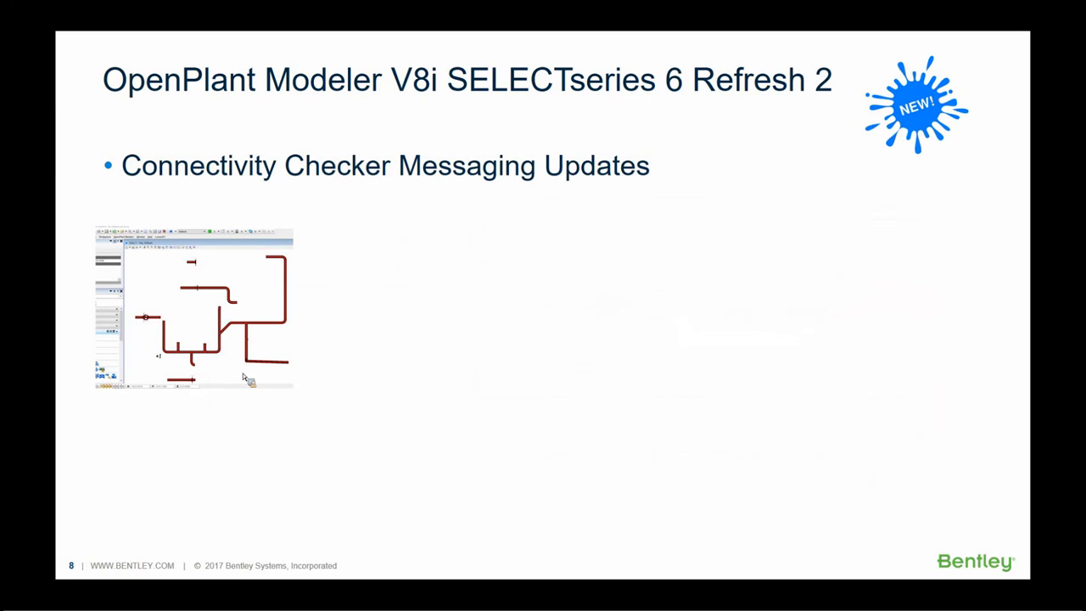
- Switch back to OpenPlant Modeler, open the FixDisconnects.dgn model and show the whole piping layout in the top view
key(alt+Tab)
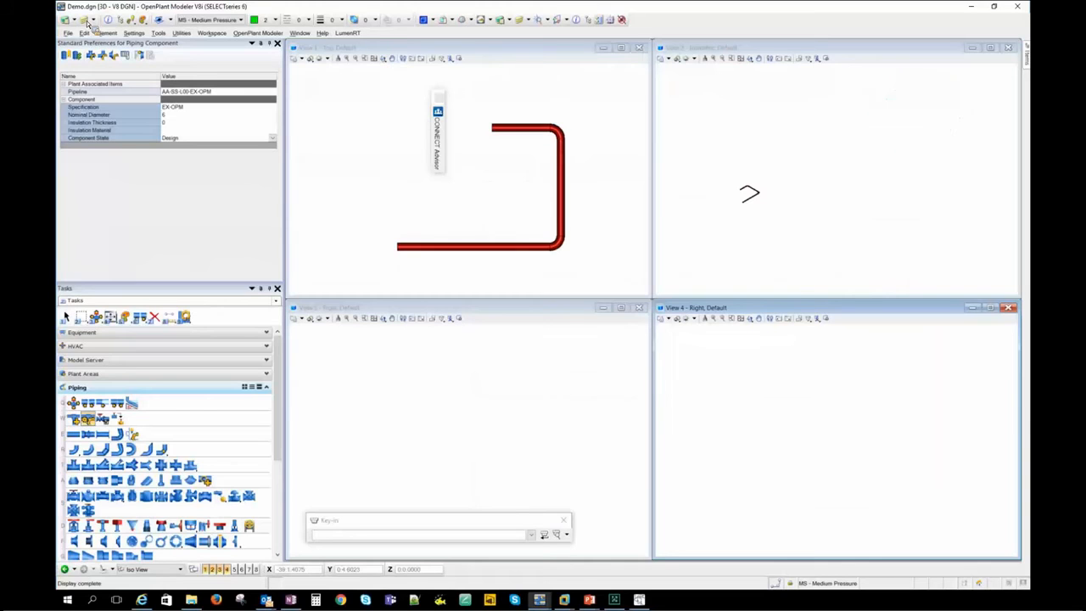
click(68, 35)
click(83, 64)
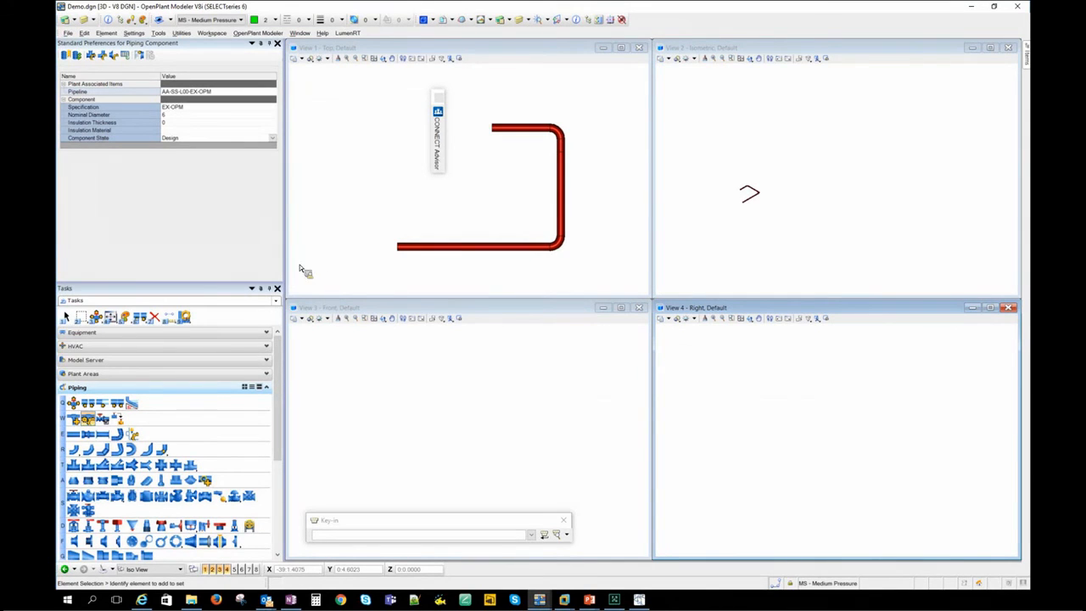
click(68, 33)
click(93, 54)
double_click(483, 255)
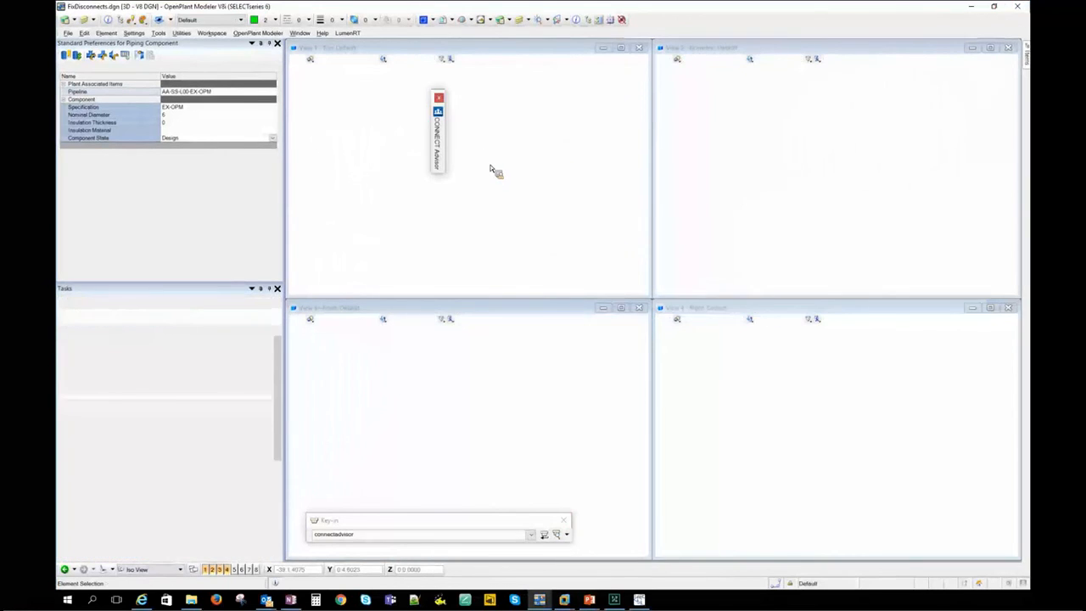
click(376, 59)
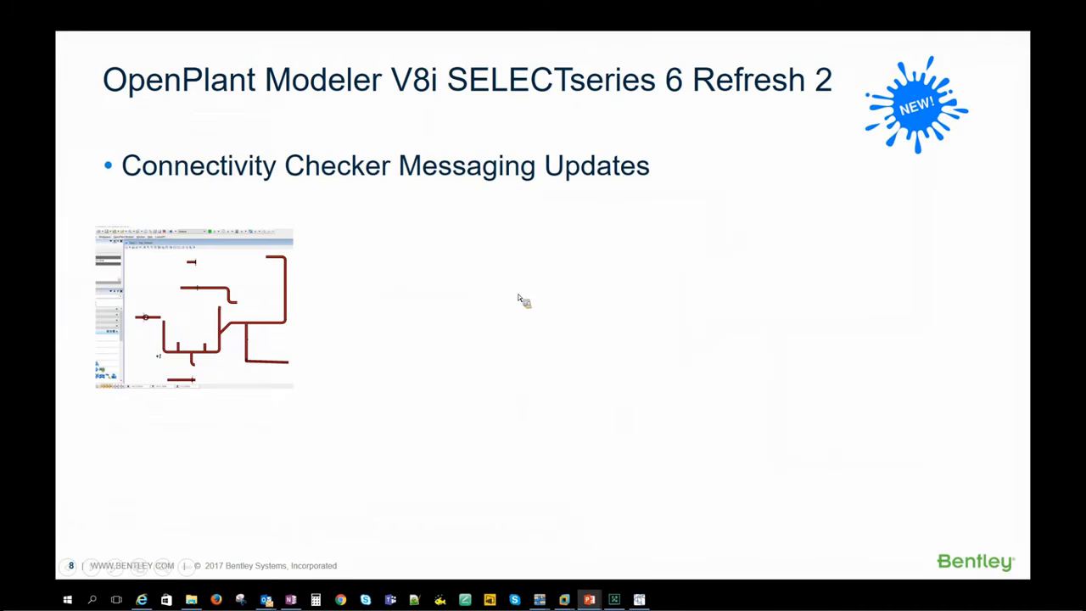
click(378, 521)
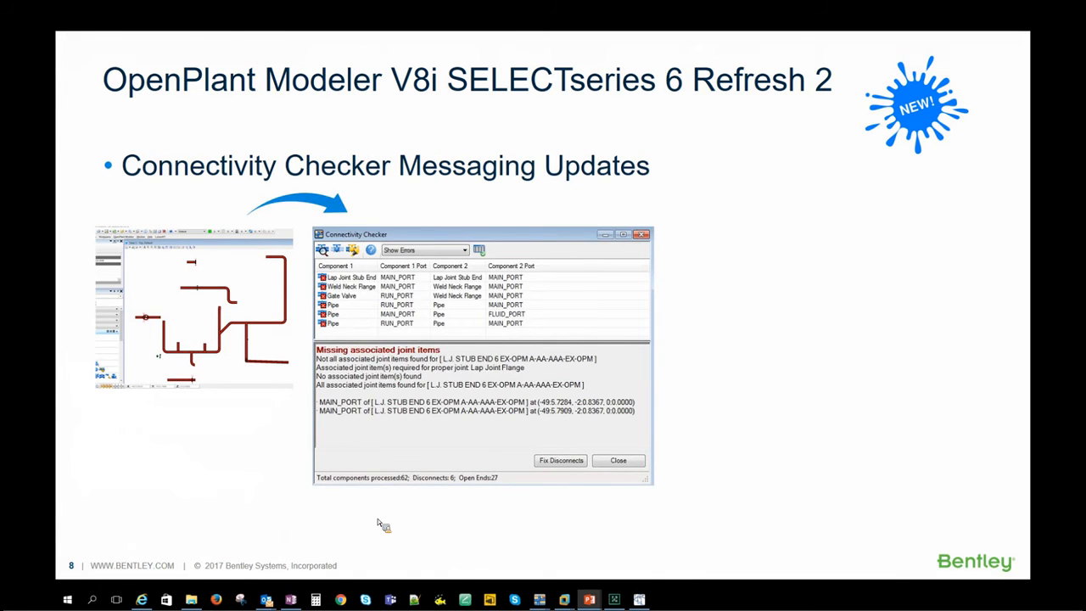
click(379, 523)
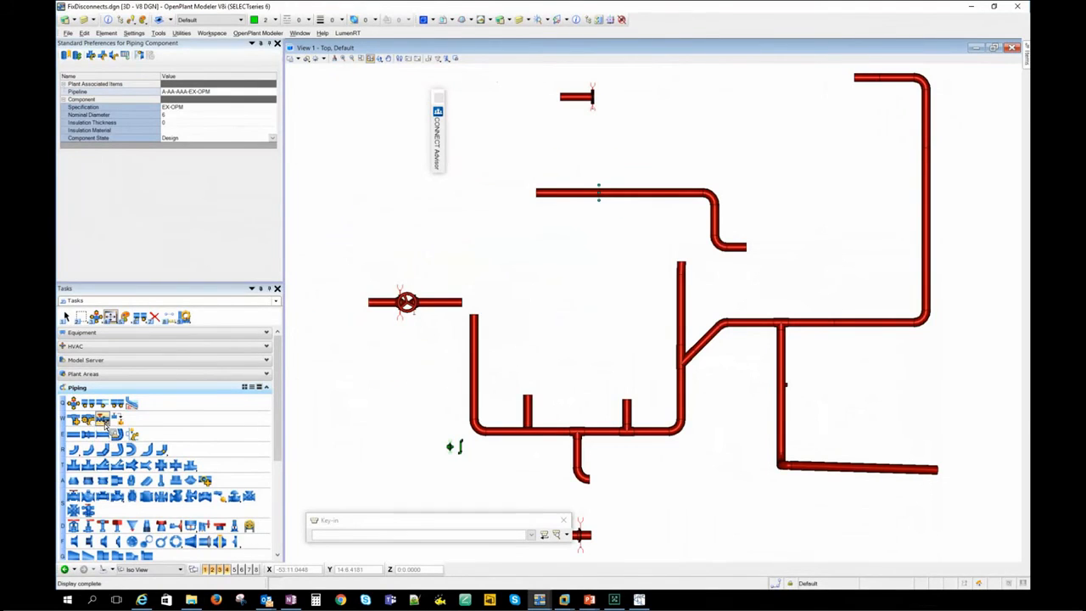
- Run the Connectivity Checker on the piping model and set its filter to Show All, enlarging the results window
click(101, 419)
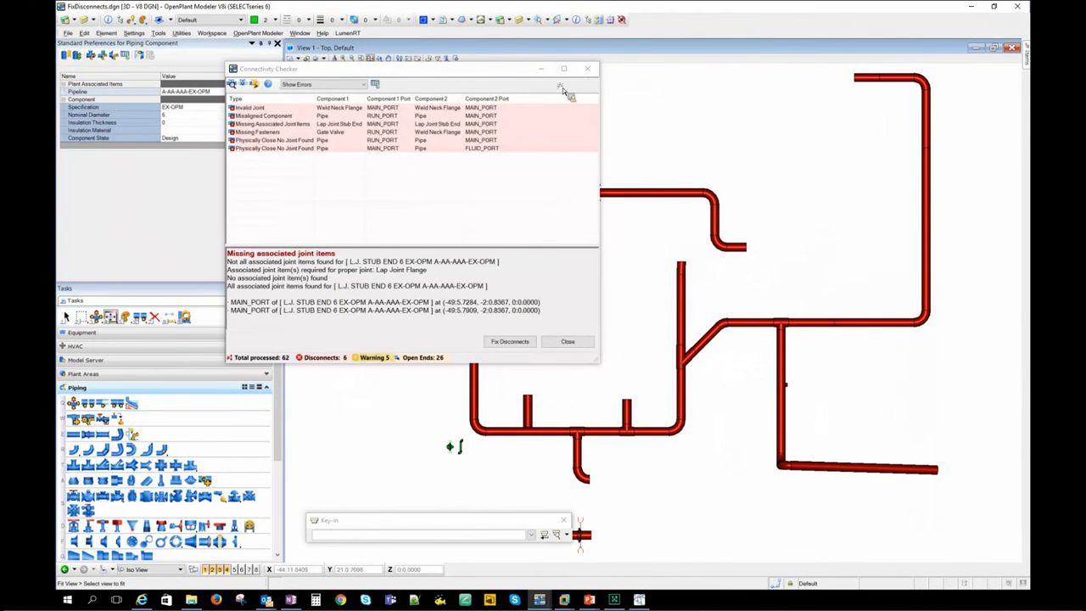
drag(490, 71, 784, 121)
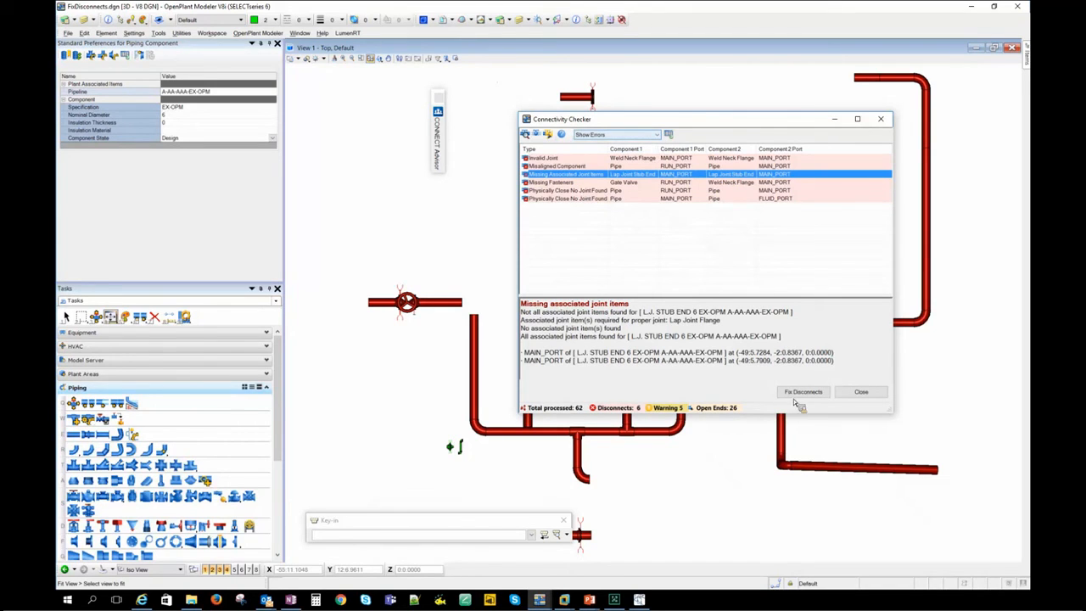
click(658, 134)
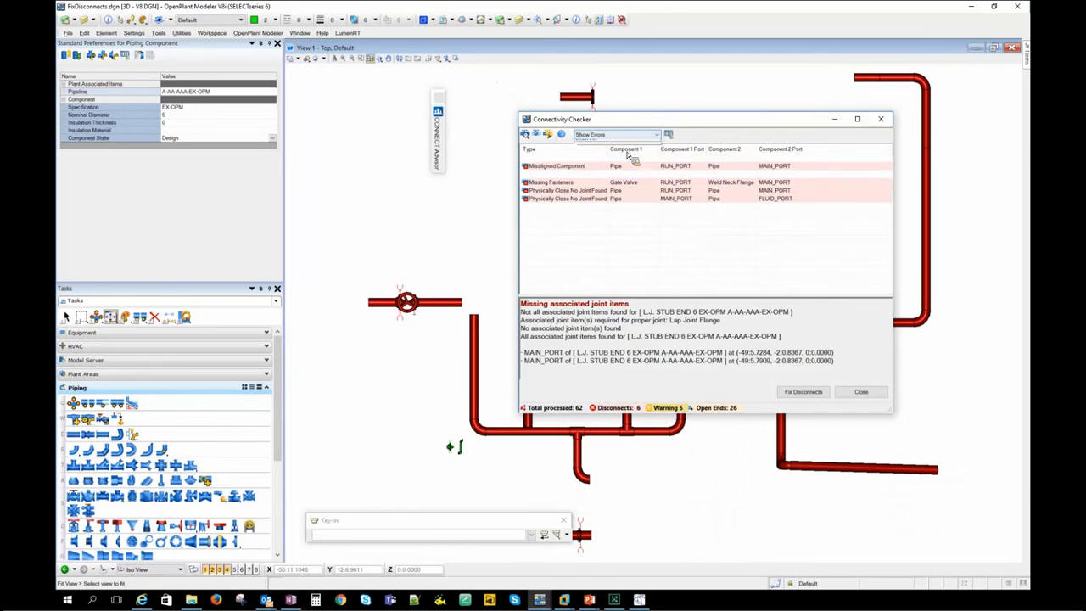
click(617, 162)
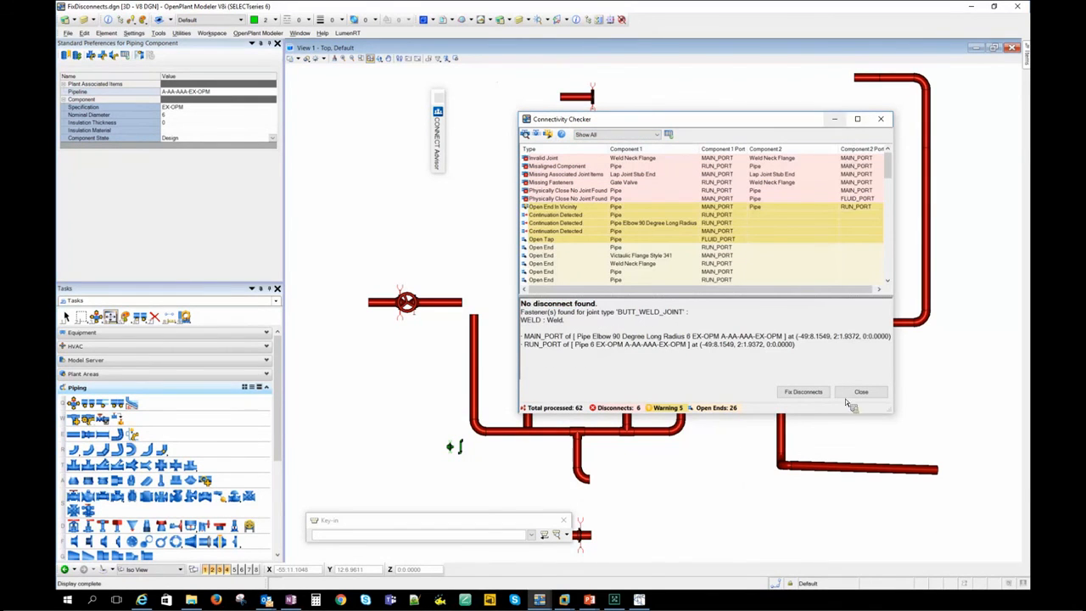
drag(852, 413, 857, 577)
drag(707, 120, 589, 35)
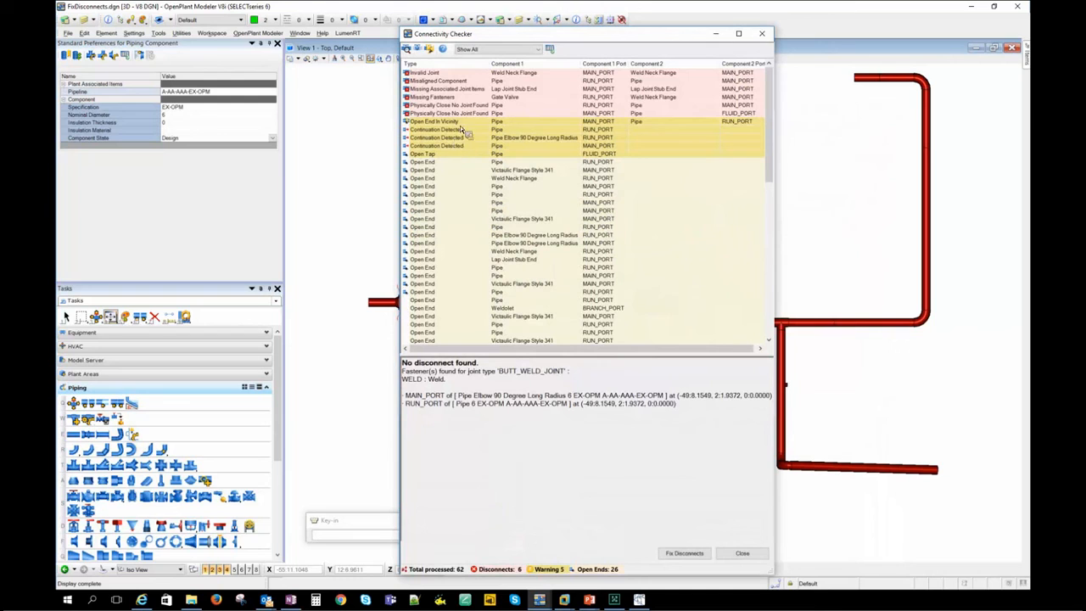
- Review the messages for the Open End In Vicinity, first Continuation Detected and tap-related Physically Close No Joint Found entries
click(491, 142)
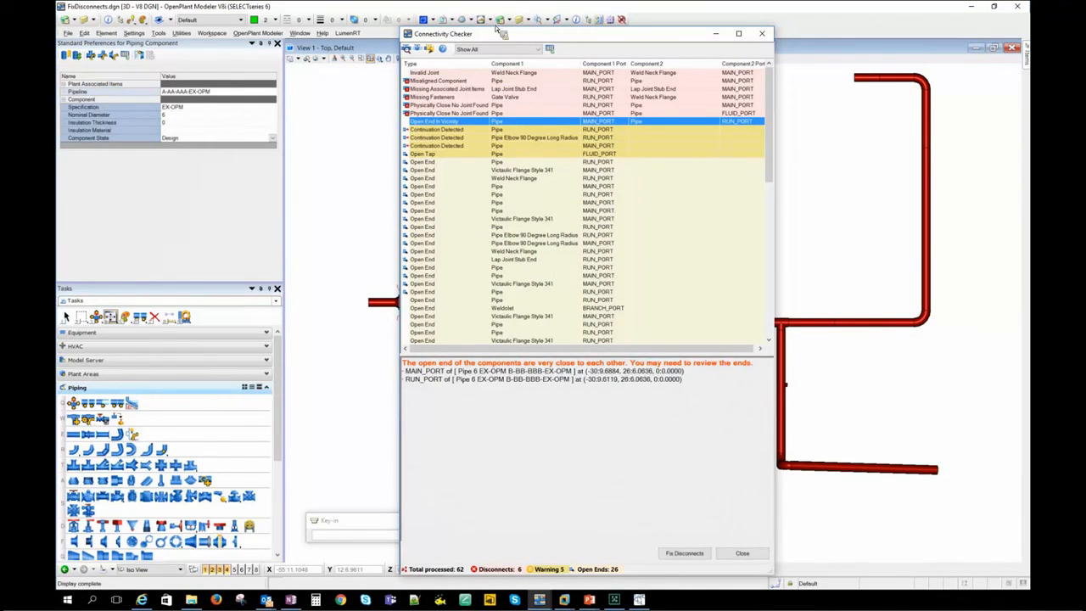
click(561, 131)
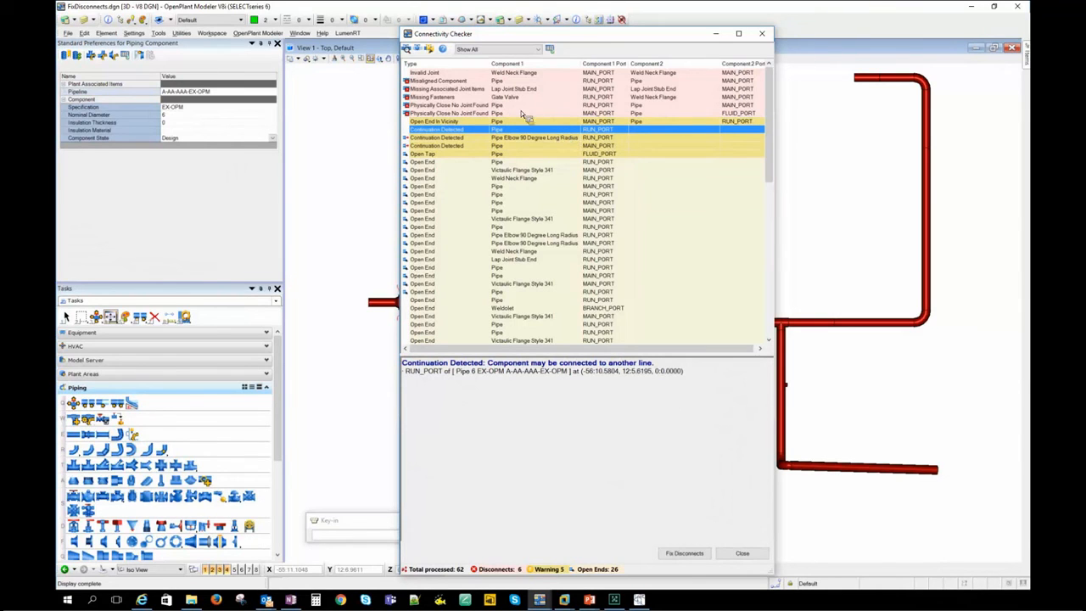
click(525, 113)
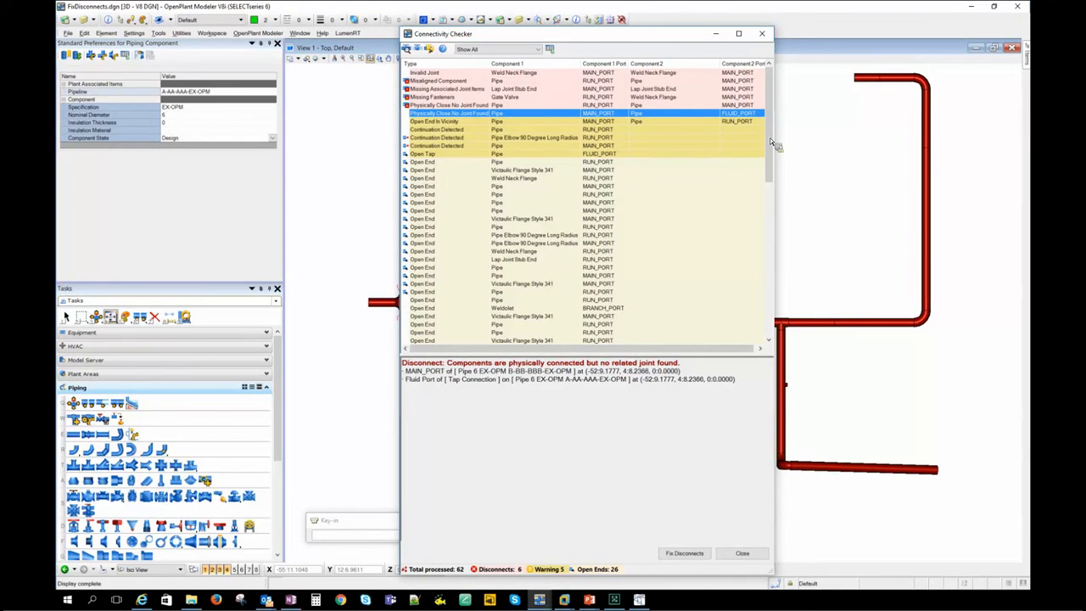
- Highlight and locate in the model the two pipes of the selected Physically Close No Joint Found entry, with the checker window moved aside
mouse_move(771, 136)
mouse_down()
mouse_move(800, 253)
mouse_move(797, 302)
mouse_move(786, 129)
mouse_up()
drag(662, 34, 932, 121)
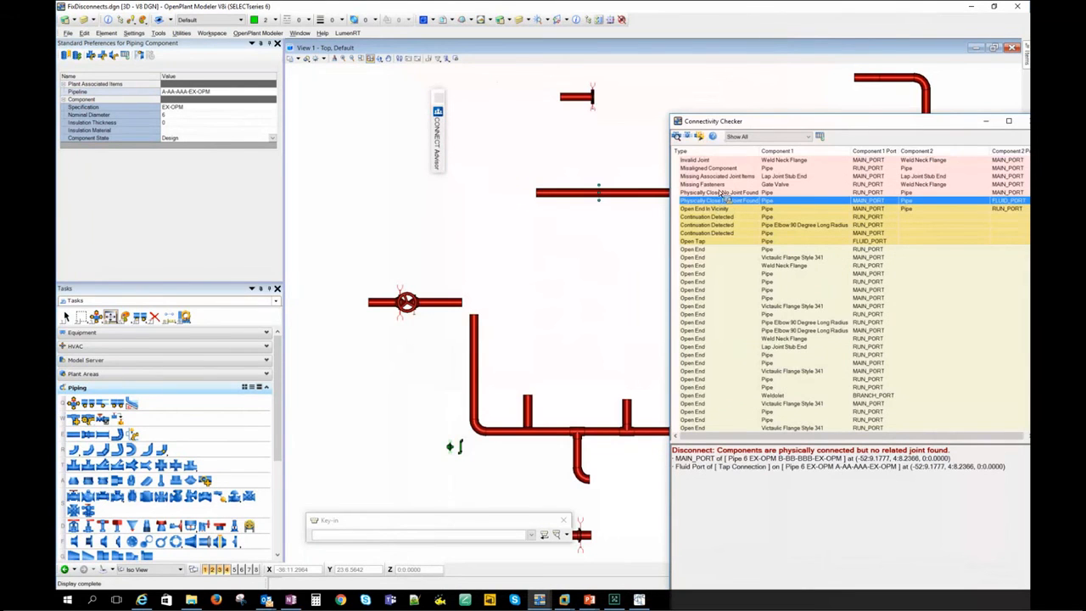
click(701, 138)
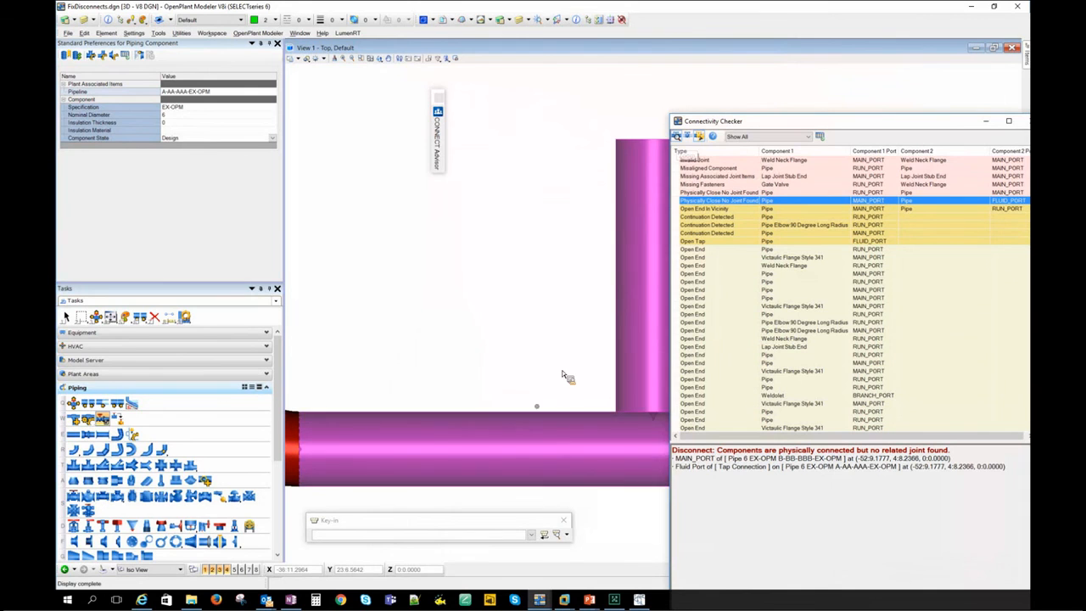
scroll(562, 375, down, 2)
scroll(416, 415, up, 4)
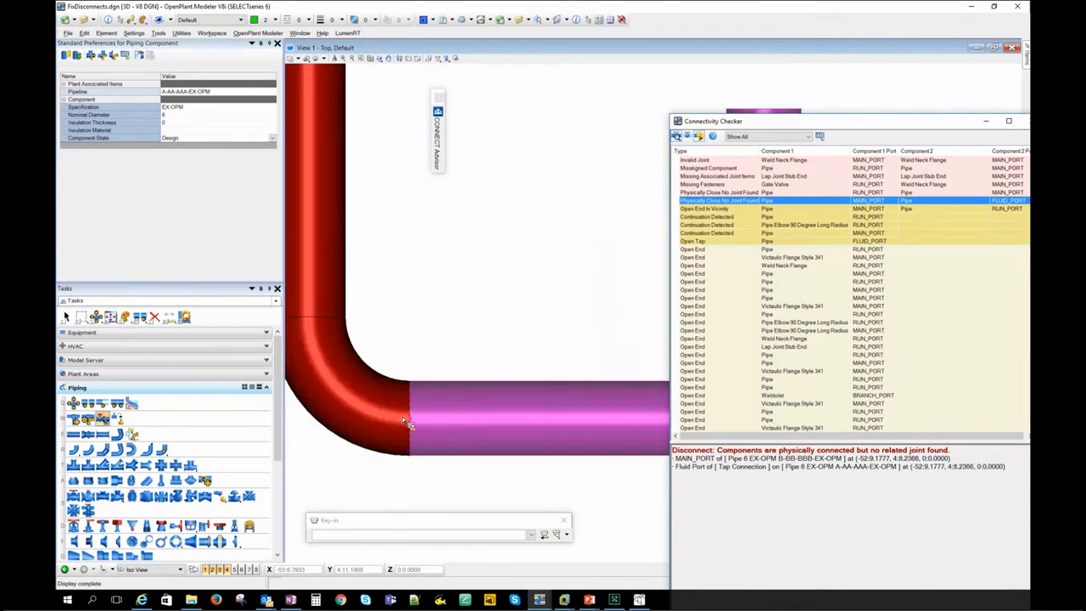
scroll(531, 410, down, 5)
middle_drag(509, 388, 459, 314)
scroll(450, 297, down, 3)
scroll(443, 273, down, 1)
middle_drag(444, 273, 415, 236)
click(662, 292)
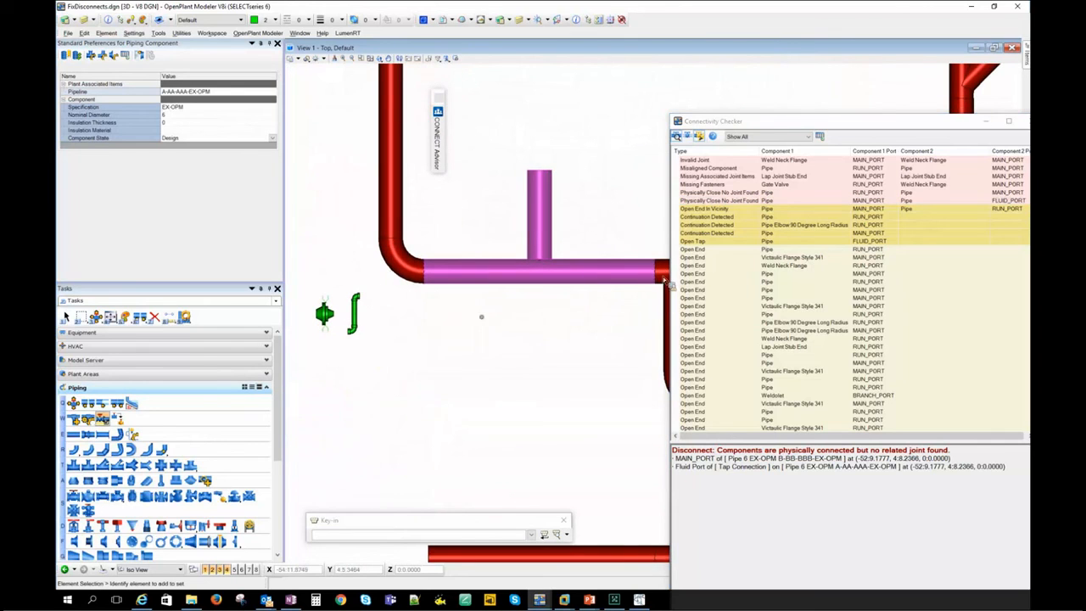
- Examine the end joint of the highlighted run pipe and the spot where the branch pipe meets its tap connection
scroll(663, 273, up, 1)
scroll(662, 272, up, 5)
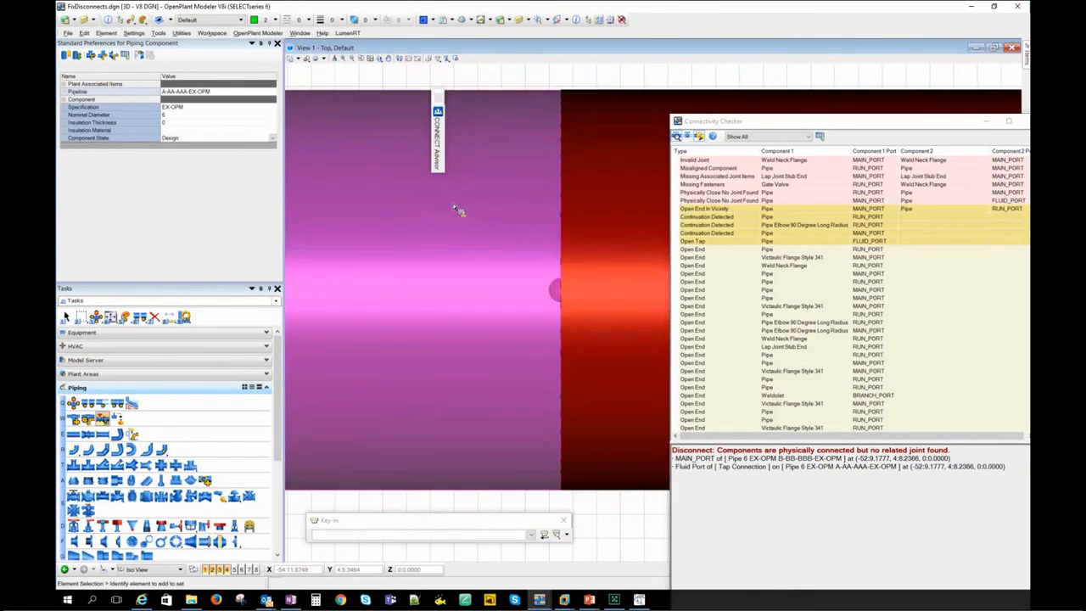
scroll(470, 203, down, 4)
middle_drag(433, 205, 608, 313)
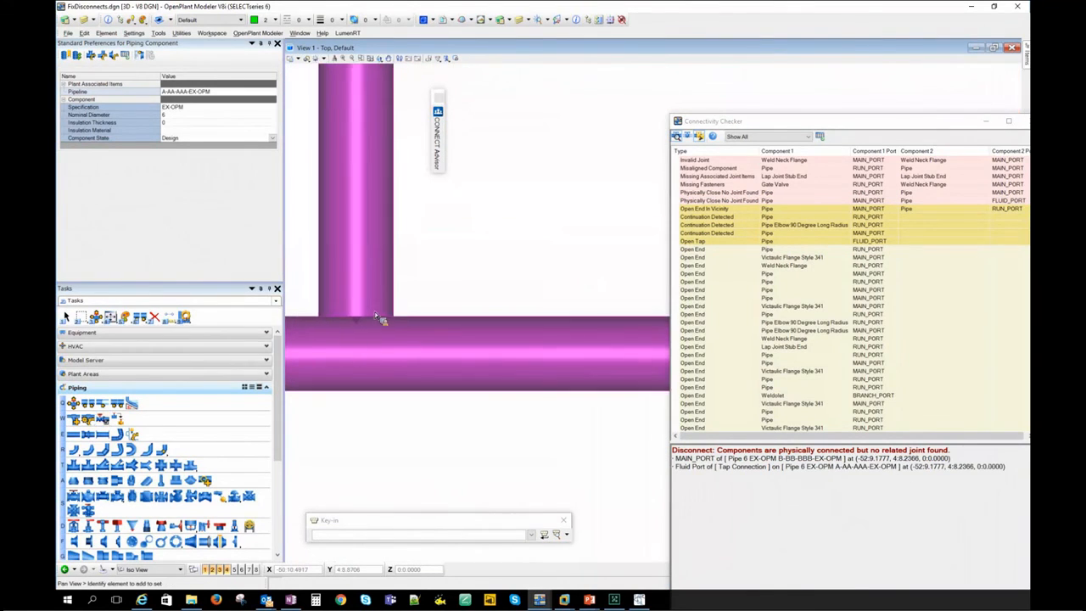
scroll(379, 330, up, 3)
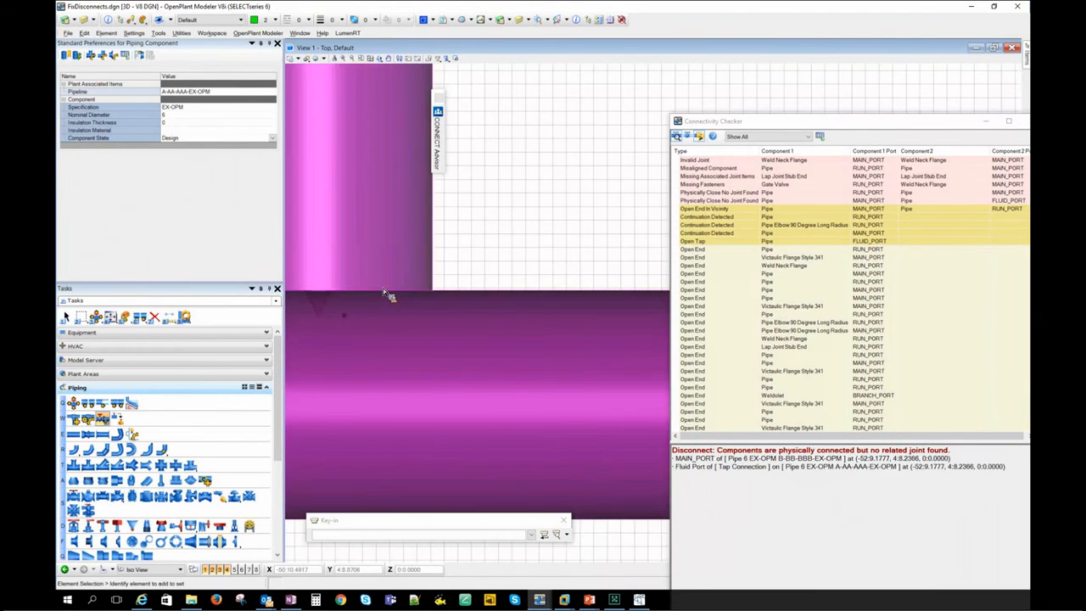
scroll(386, 290, down, 1)
scroll(422, 263, down, 4)
- Look through the complete Connectivity Checker list from the last entries back to the first, and close the checker
drag(809, 124, 441, 83)
drag(674, 209, 687, 363)
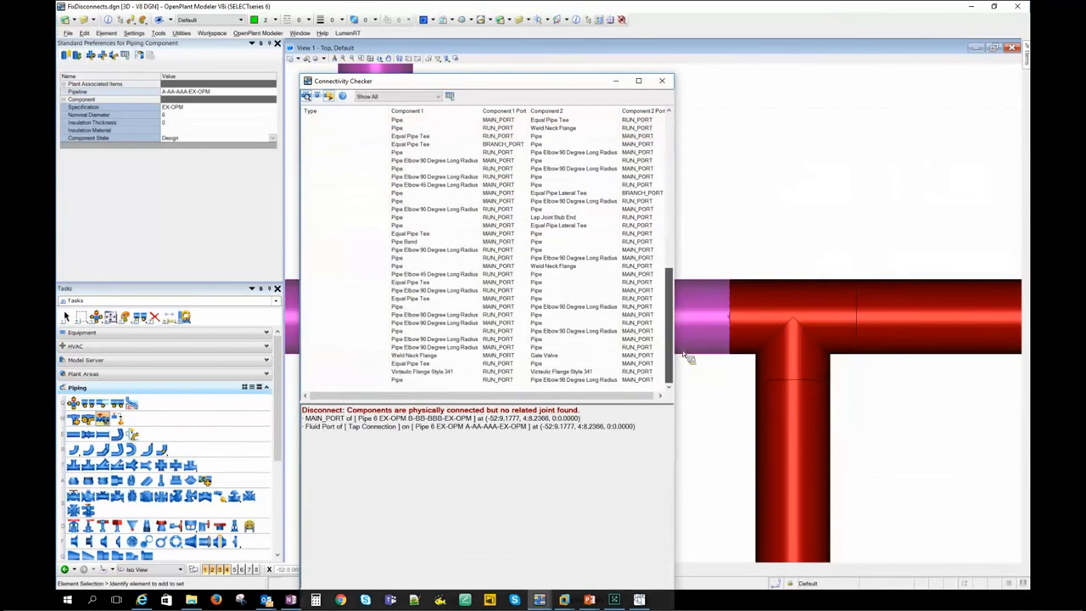
drag(673, 234, 678, 119)
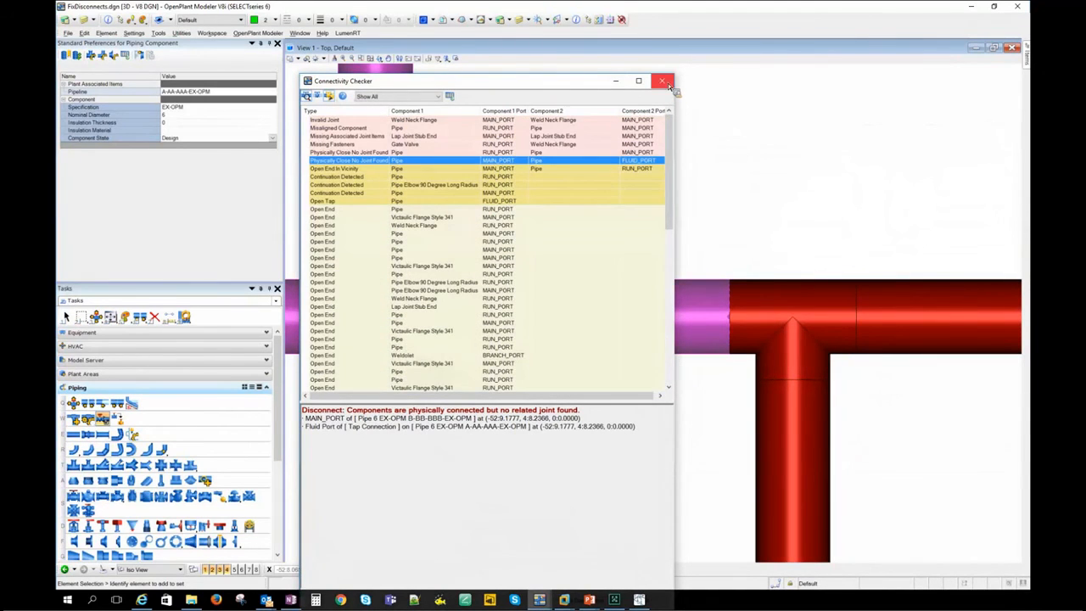
click(662, 81)
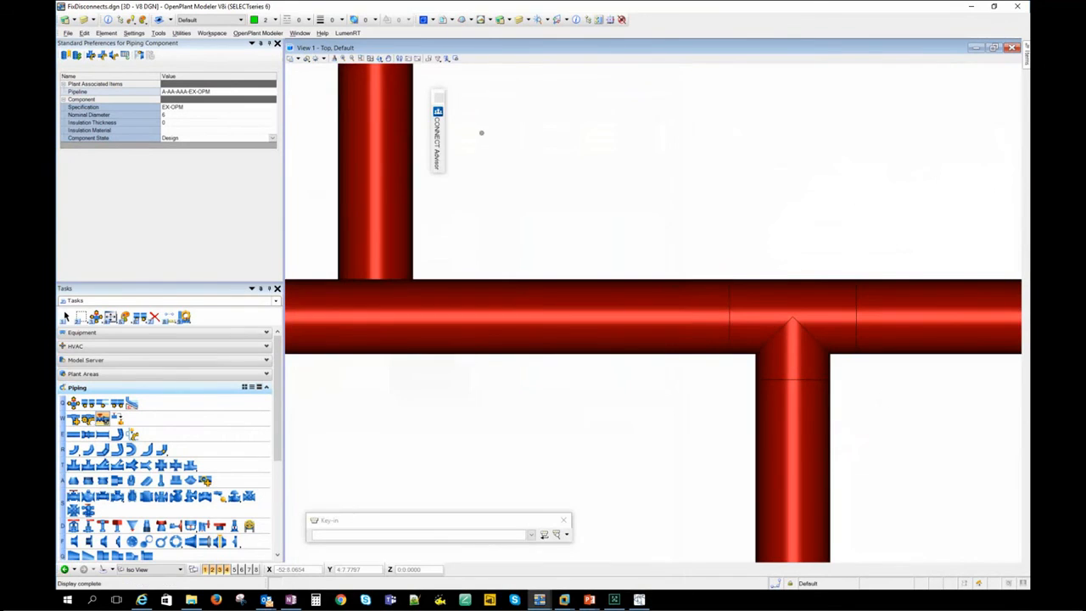
- Open Demo.dgn from the Models folder and inspect the gap between the two pipes in the top view
click(69, 34)
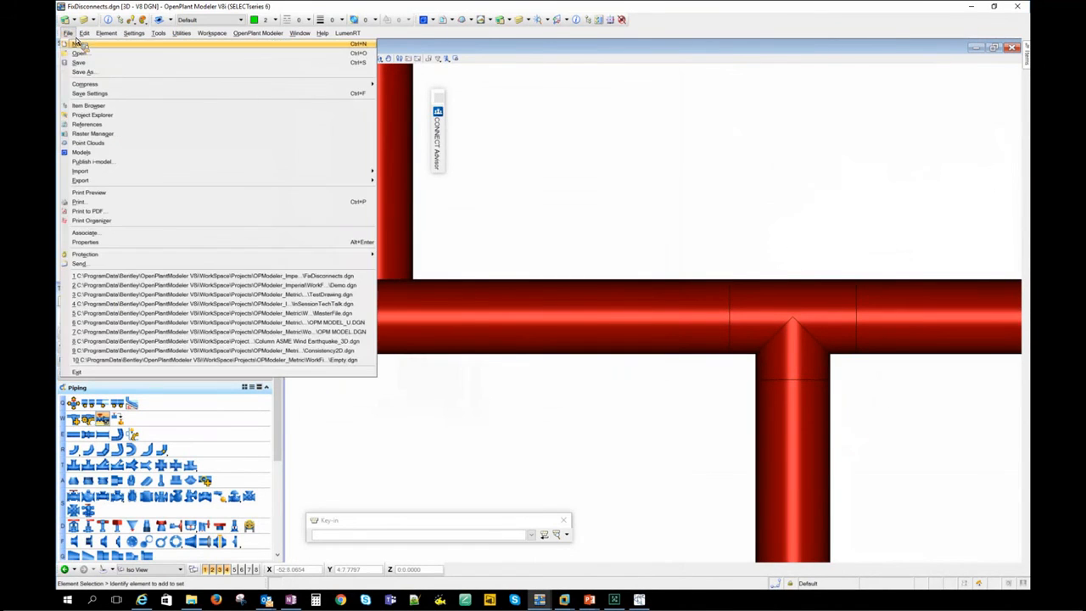
click(186, 52)
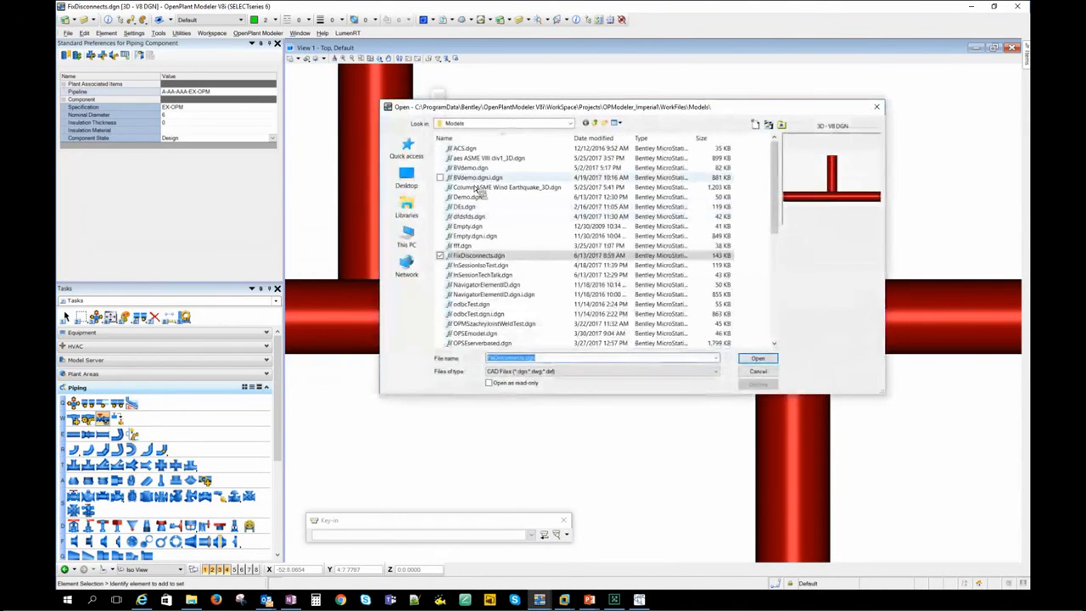
double_click(479, 199)
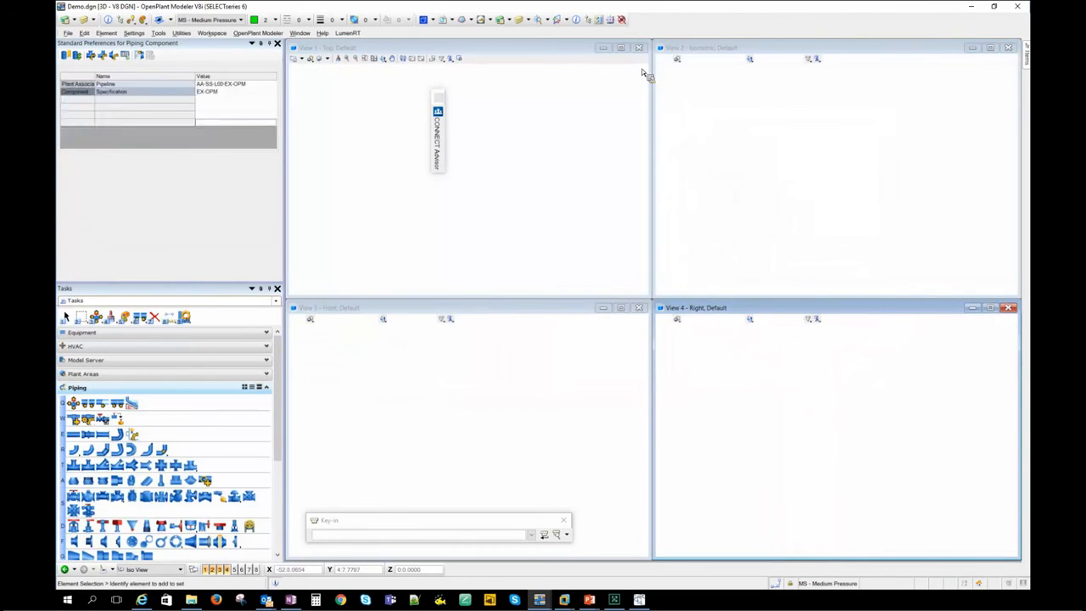
scroll(561, 151, up, 6)
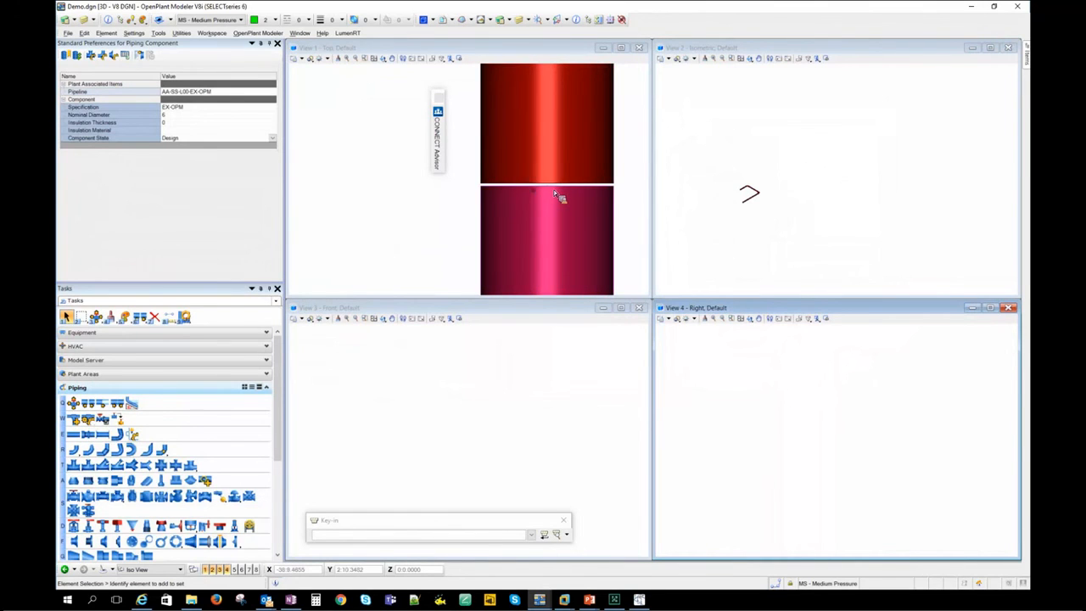
scroll(554, 194, down, 3)
scroll(562, 195, down, 1)
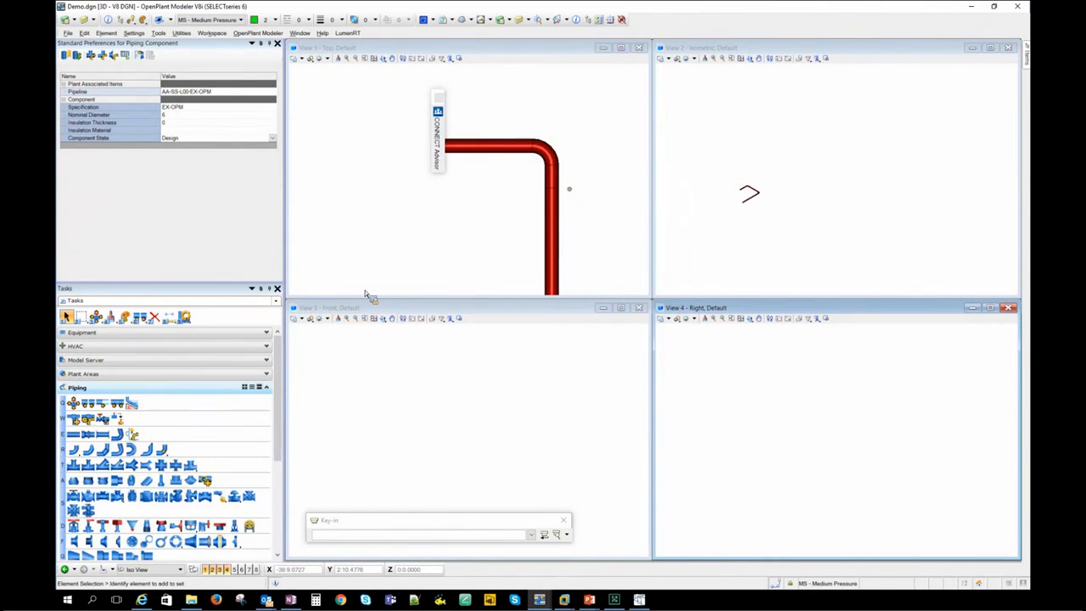
- Run the Connectivity Checker on the opened model, widen its Type column and inspect the pipes of the Open End In Vicinity entry
click(103, 419)
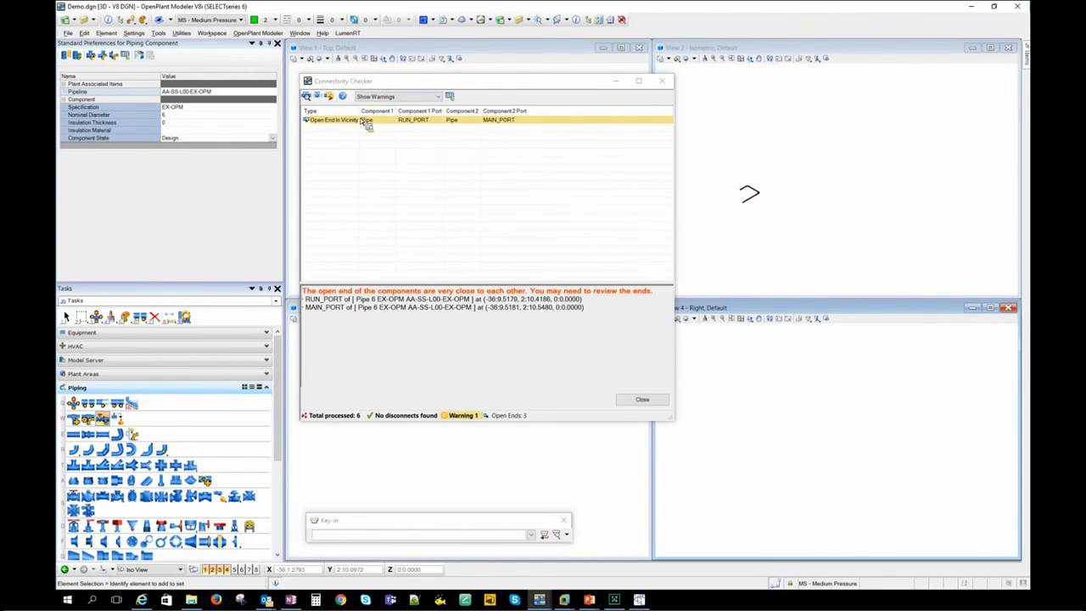
mouse_move(361, 112)
mouse_down()
mouse_move(392, 114)
mouse_move(380, 116)
mouse_up()
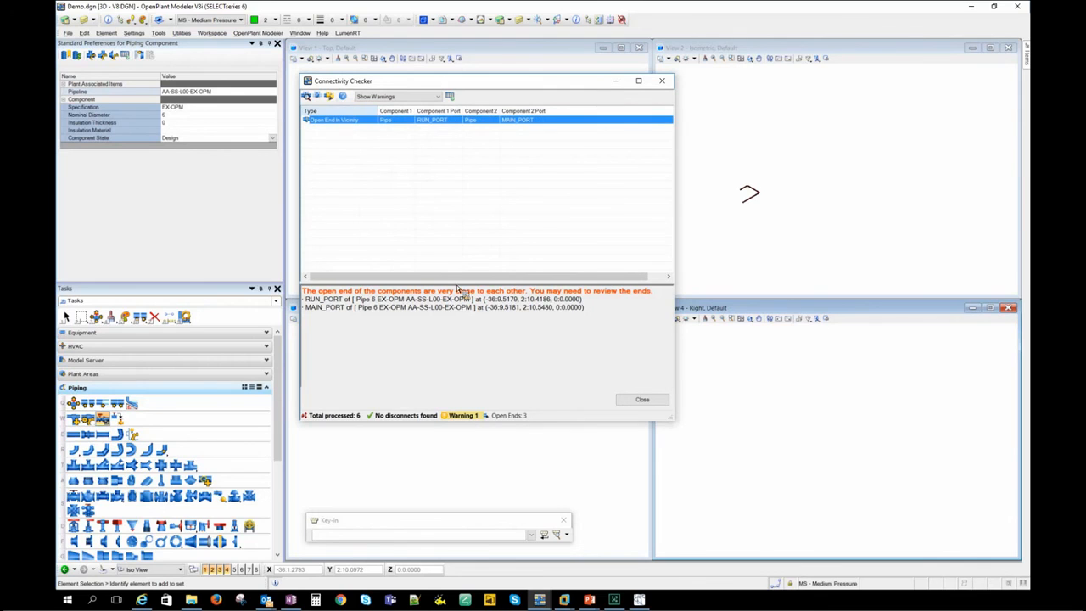
drag(481, 81, 776, 107)
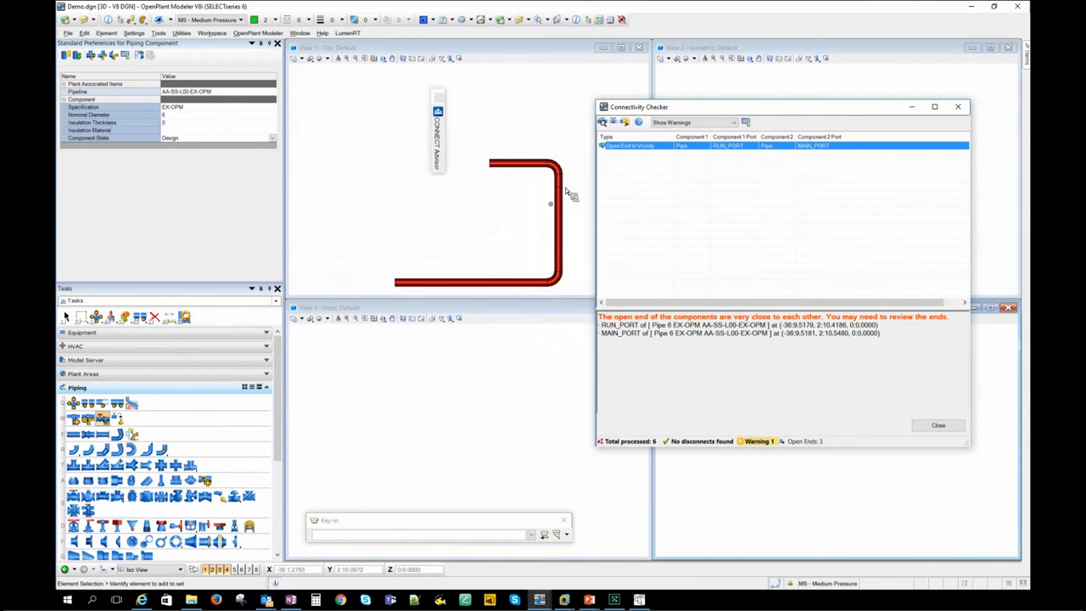
scroll(566, 193, up, 2)
scroll(567, 193, down, 1)
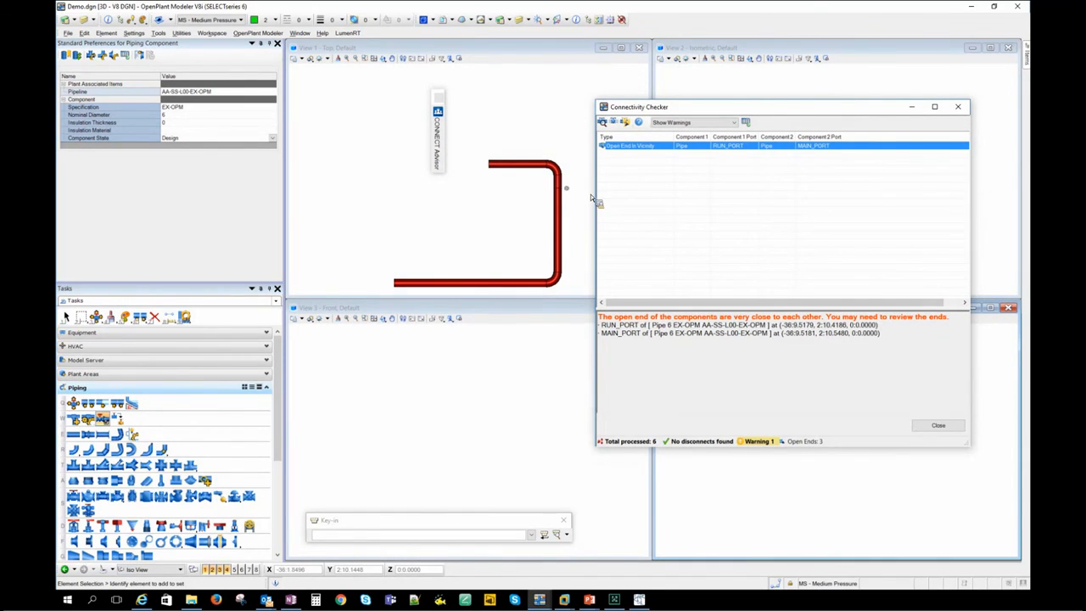
- Reposition the Connectivity Checker window and set its filter to Show All
drag(687, 106, 656, 94)
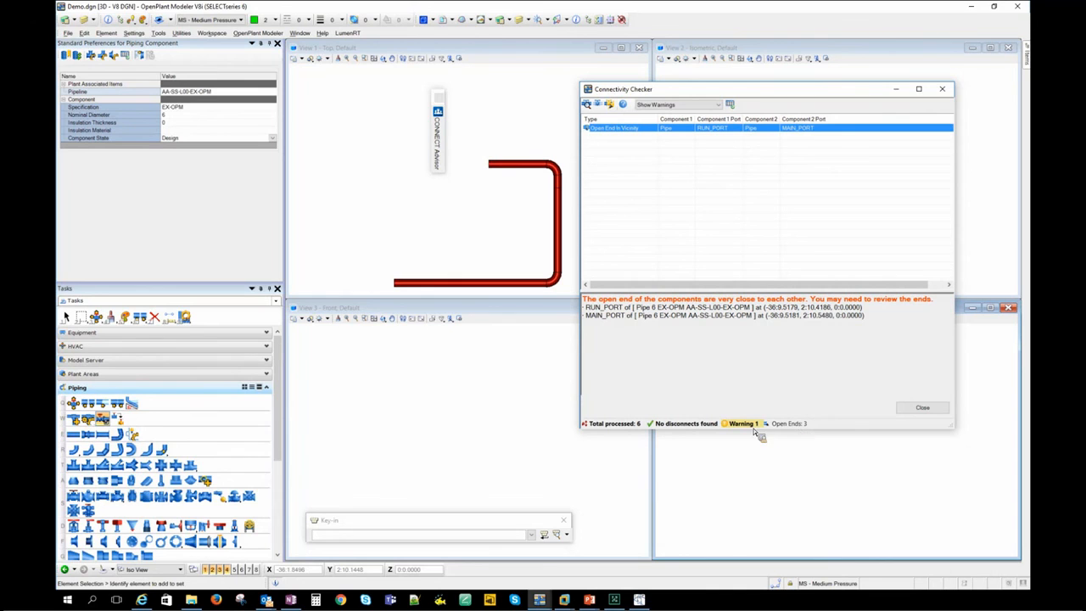
click(700, 105)
click(696, 133)
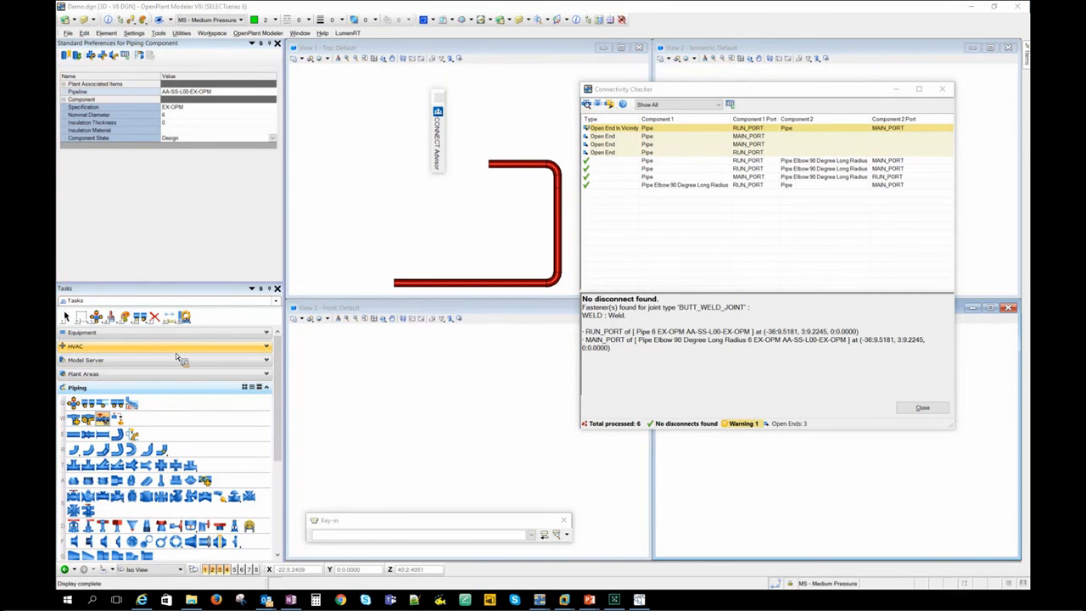
- Switch to the slide presentation and advance to the Future Plans slide
key(alt+Tab)
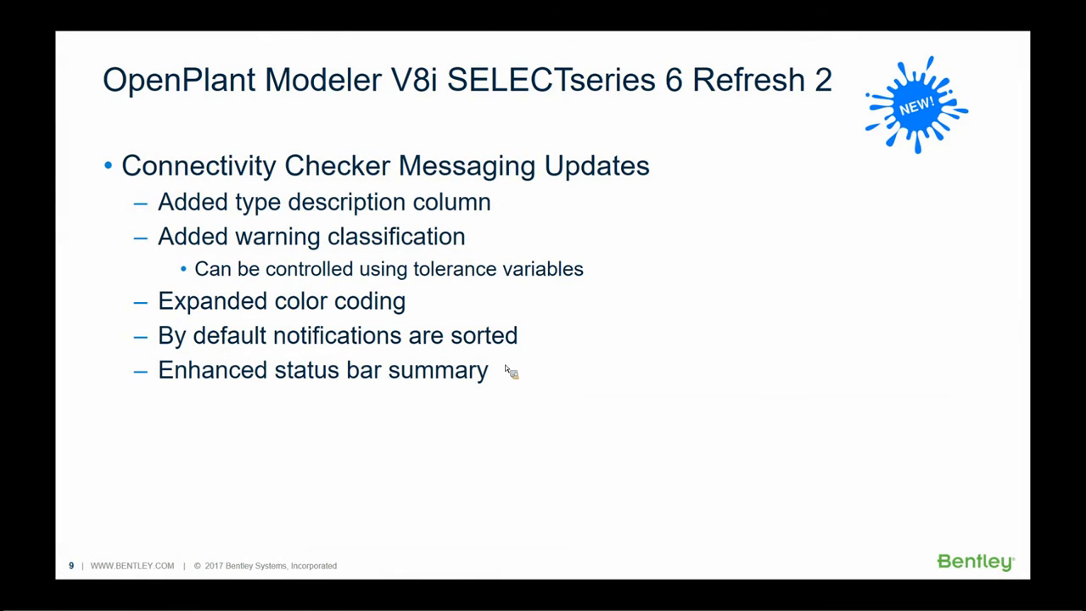
key(Right)
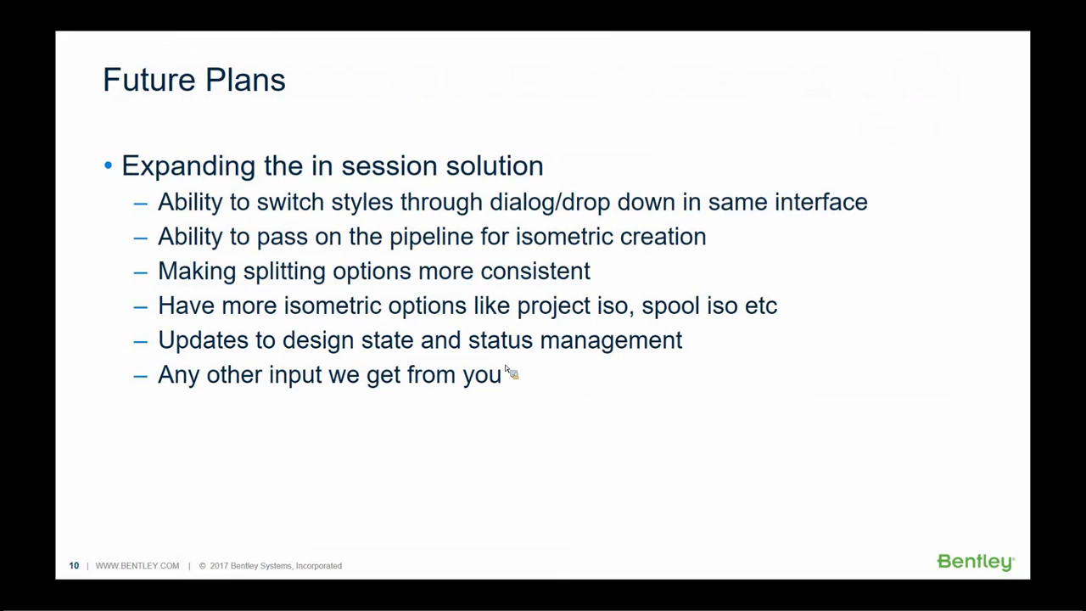